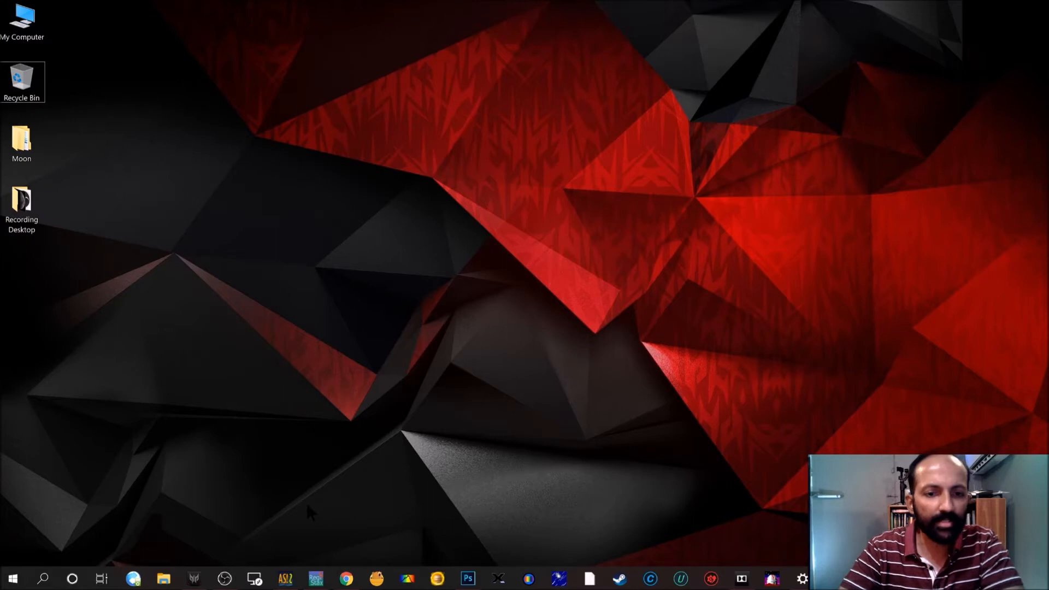
# Step: Launch AutoStakkert! 2.6.8 and position its main window beside the frame view window
pyautogui.click(289, 582)
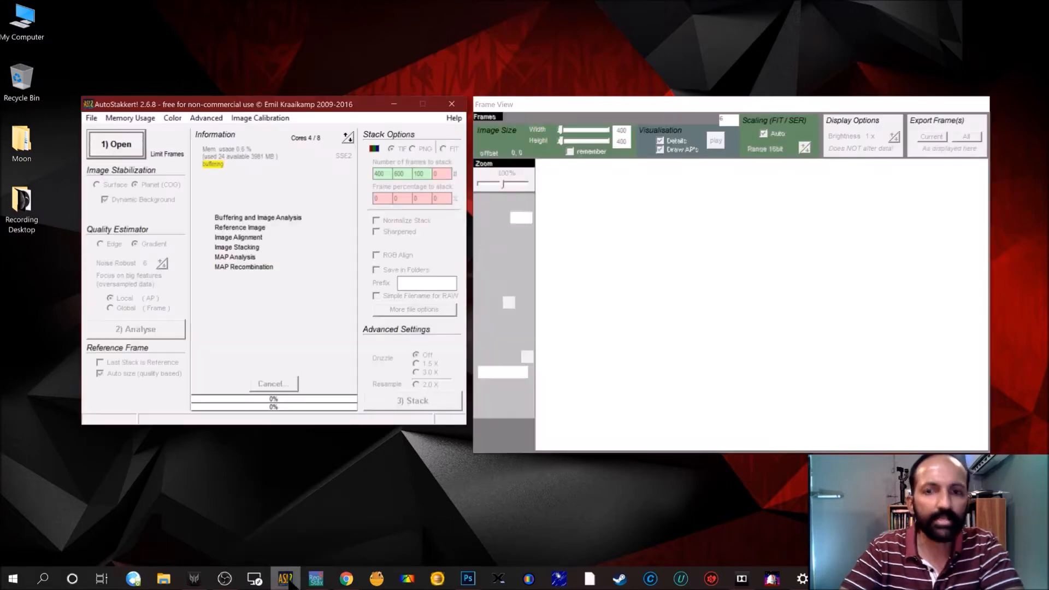
pyautogui.moveTo(360, 104); pyautogui.dragTo(351, 106)
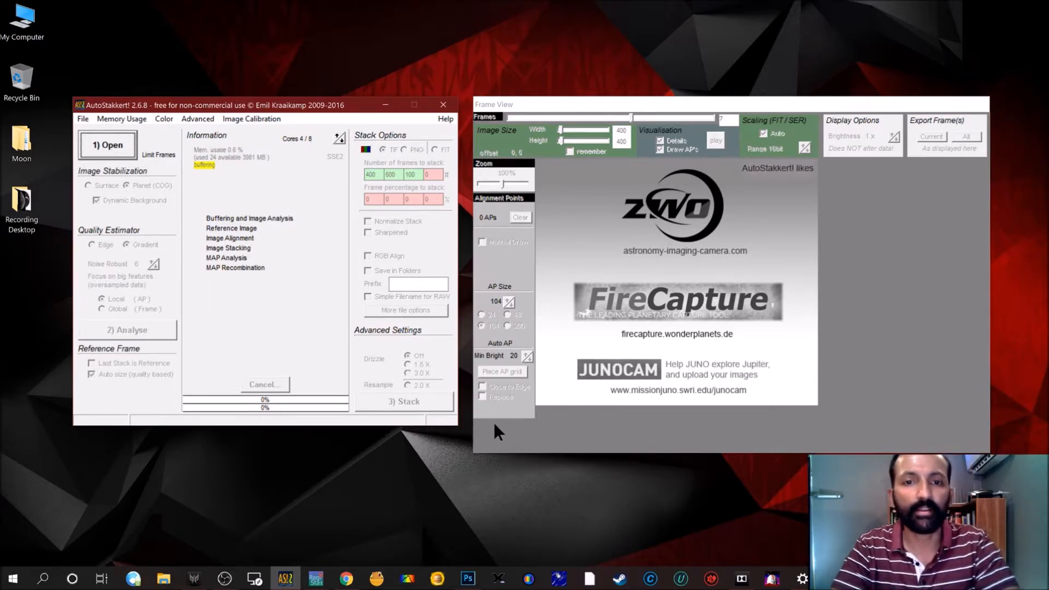
pyautogui.moveTo(335, 114)
pyautogui.mouseDown()
pyautogui.moveTo(340, 127)
pyautogui.moveTo(329, 107)
pyautogui.mouseUp()
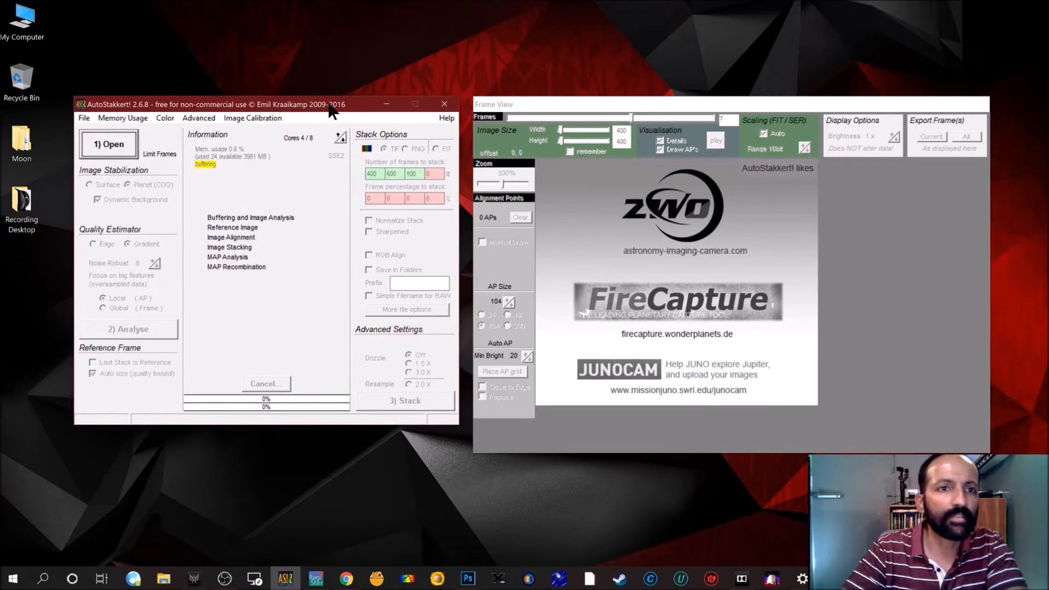
# Step: Examine the file, memory usage, color, advanced and image calibration options, including the Experimental Features & Parameter Tuning settings
pyautogui.click(84, 118)
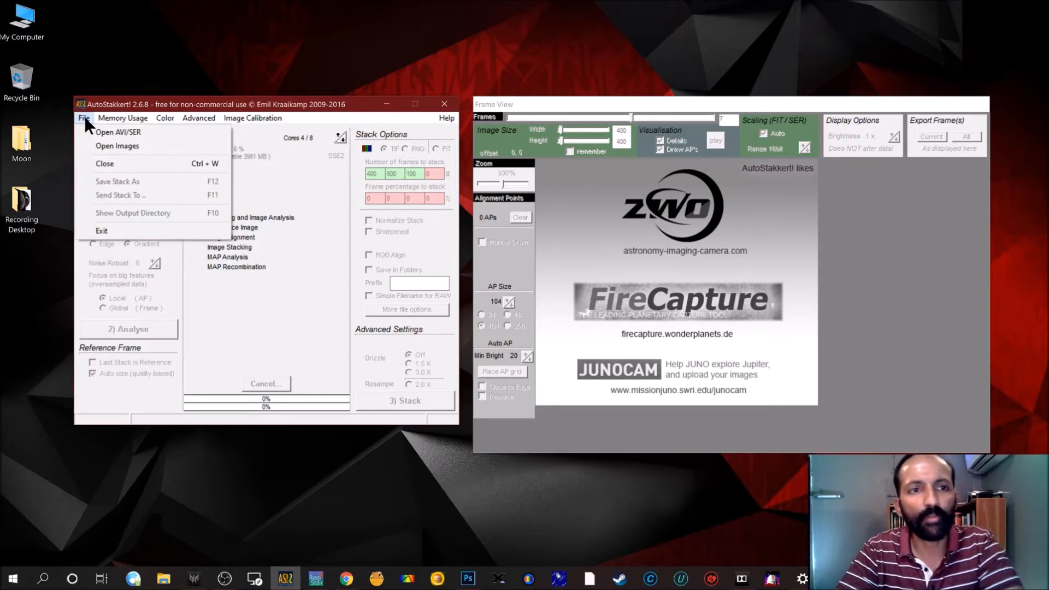
pyautogui.moveTo(121, 116)
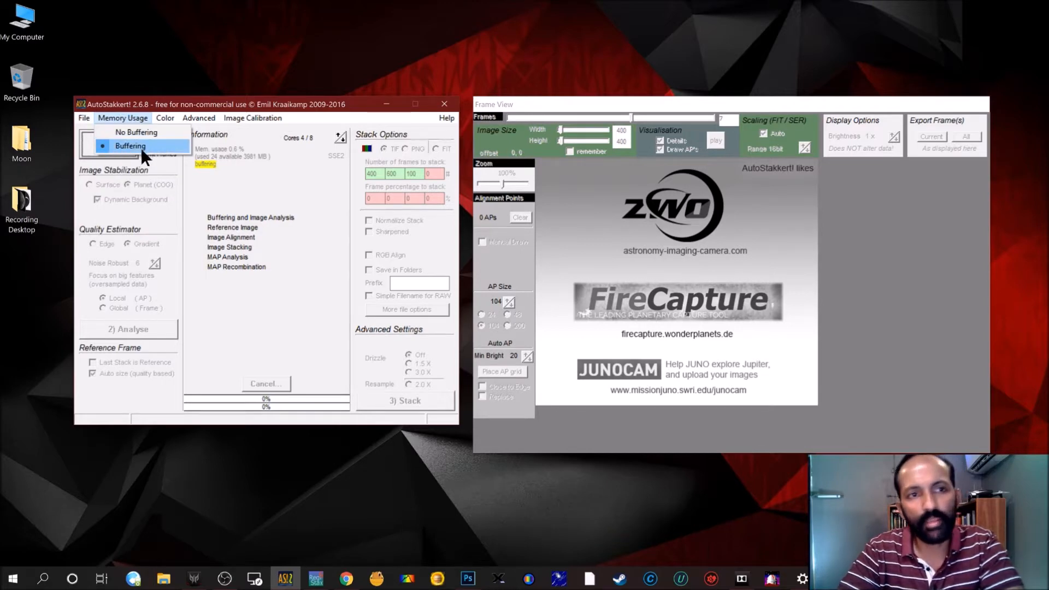
pyautogui.moveTo(173, 117)
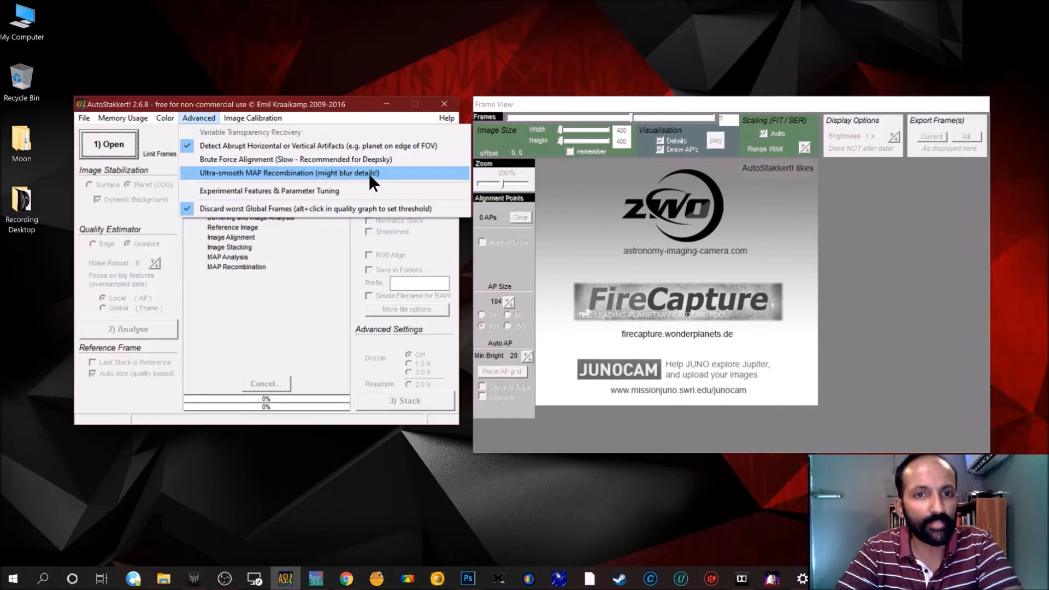
pyautogui.click(304, 192)
pyautogui.moveTo(522, 138); pyautogui.dragTo(620, 146)
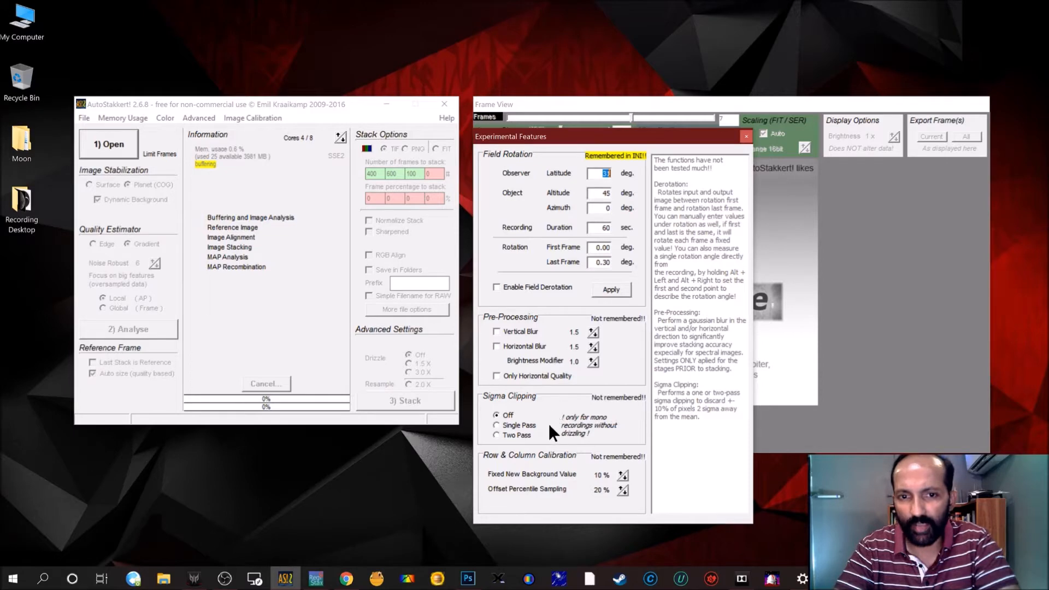
pyautogui.click(747, 136)
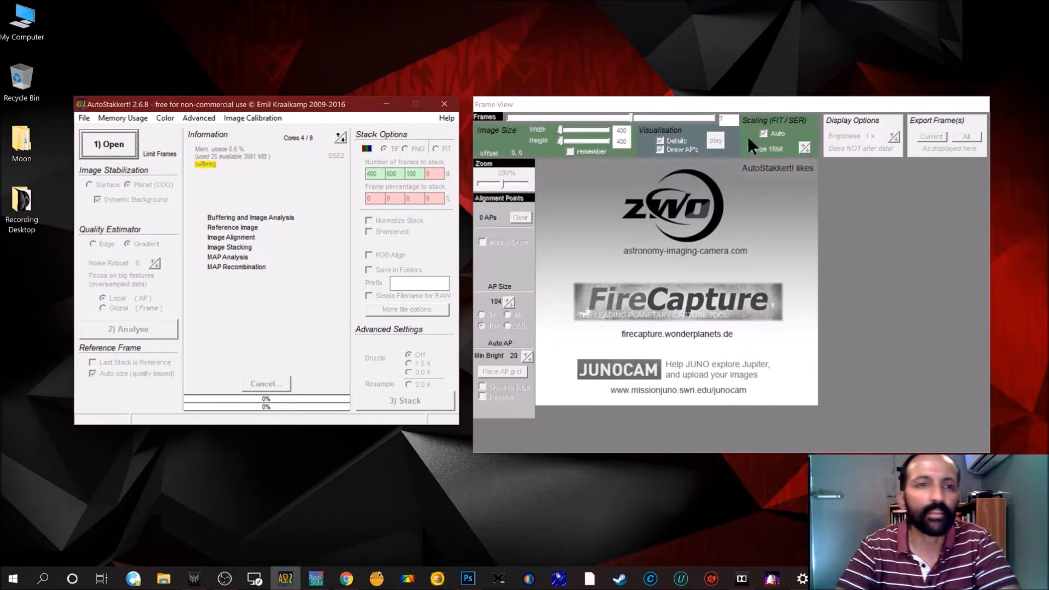
pyautogui.click(199, 118)
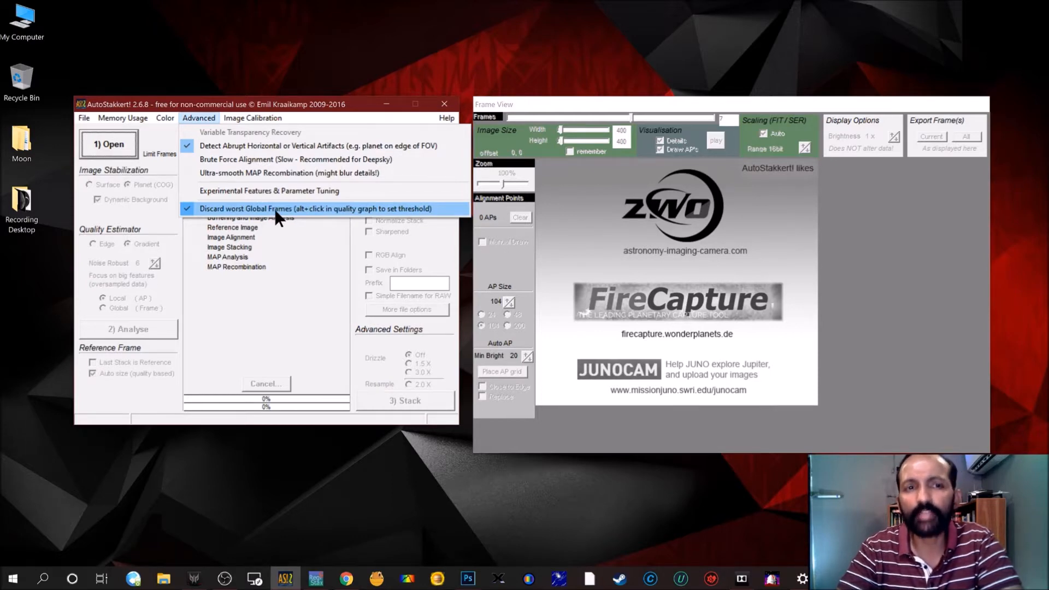
pyautogui.moveTo(257, 118)
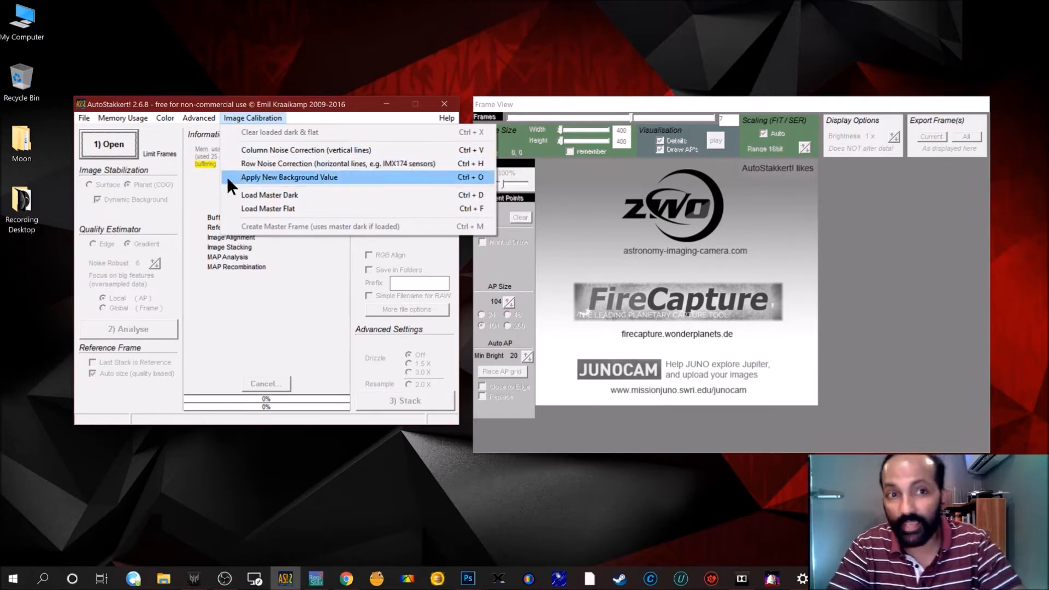
pyautogui.click(198, 195)
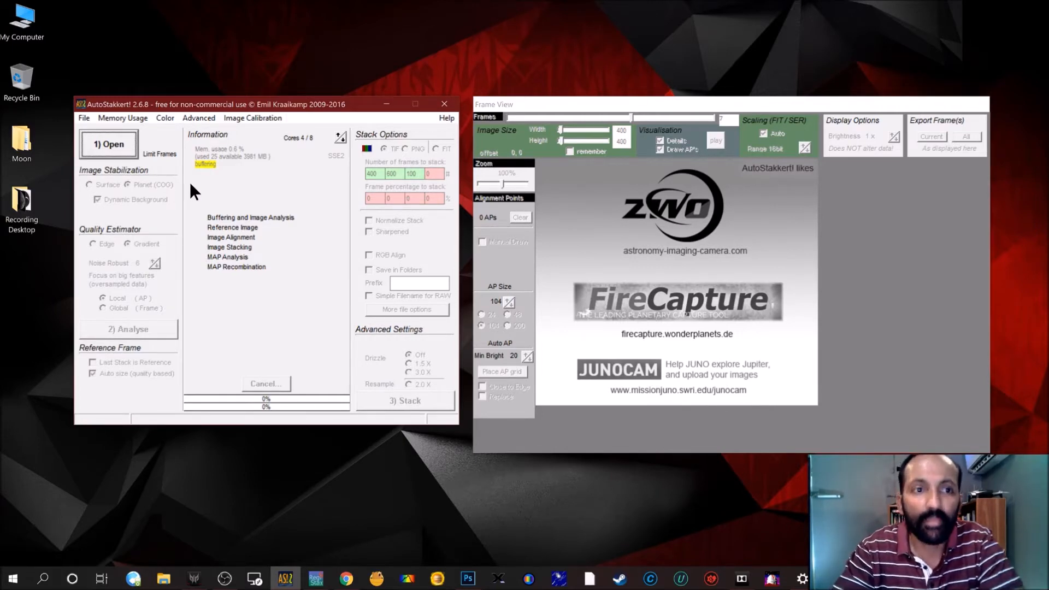
# Step: Open the Moon_204757 video recording and set the frame view zoom to 20%
pyautogui.click(131, 148)
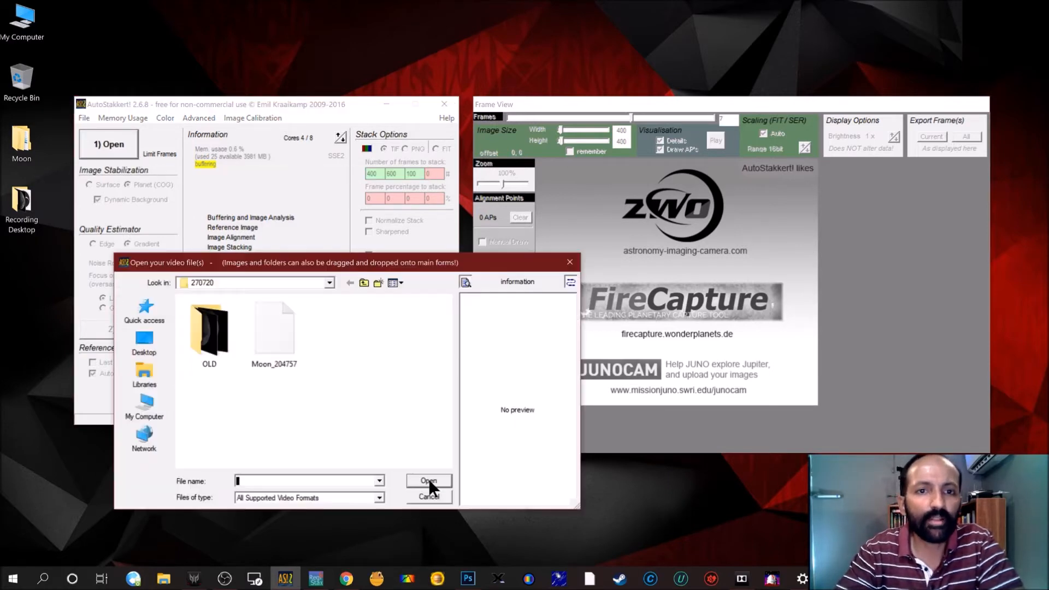
pyautogui.doubleClick(279, 328)
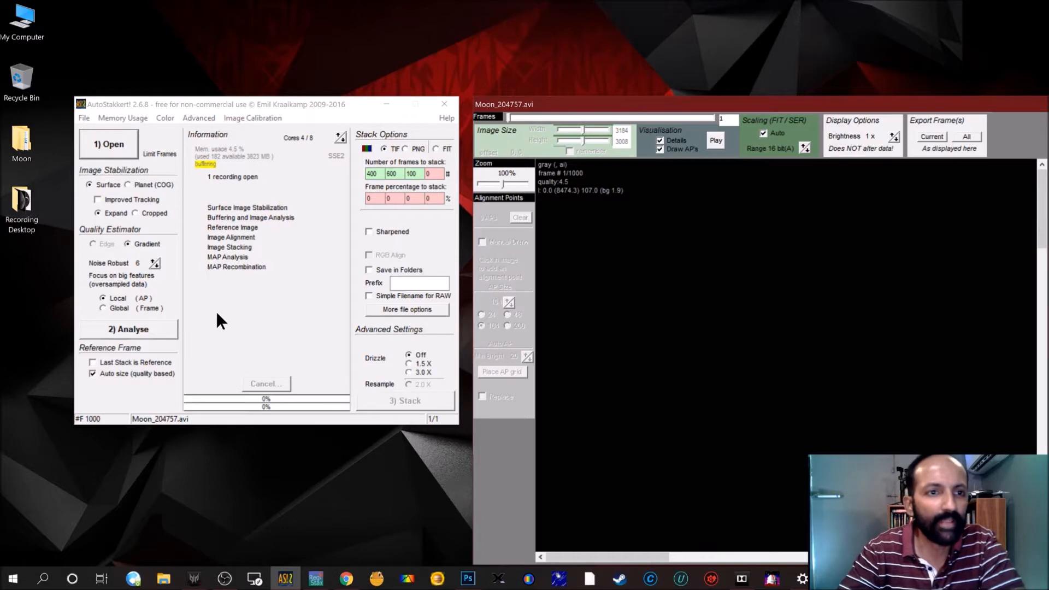
pyautogui.moveTo(503, 183); pyautogui.dragTo(481, 186)
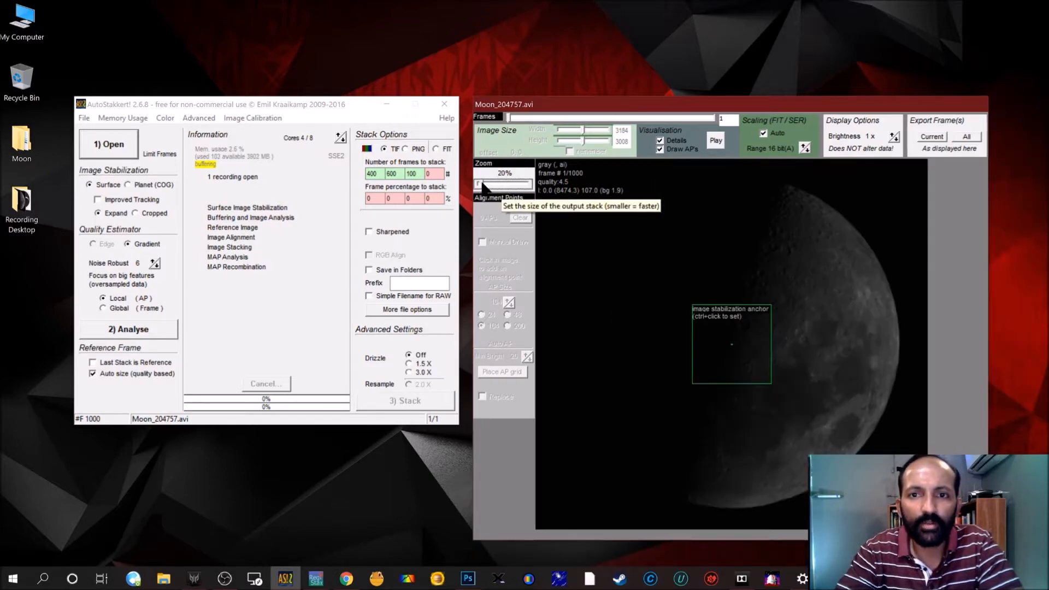
pyautogui.click(251, 284)
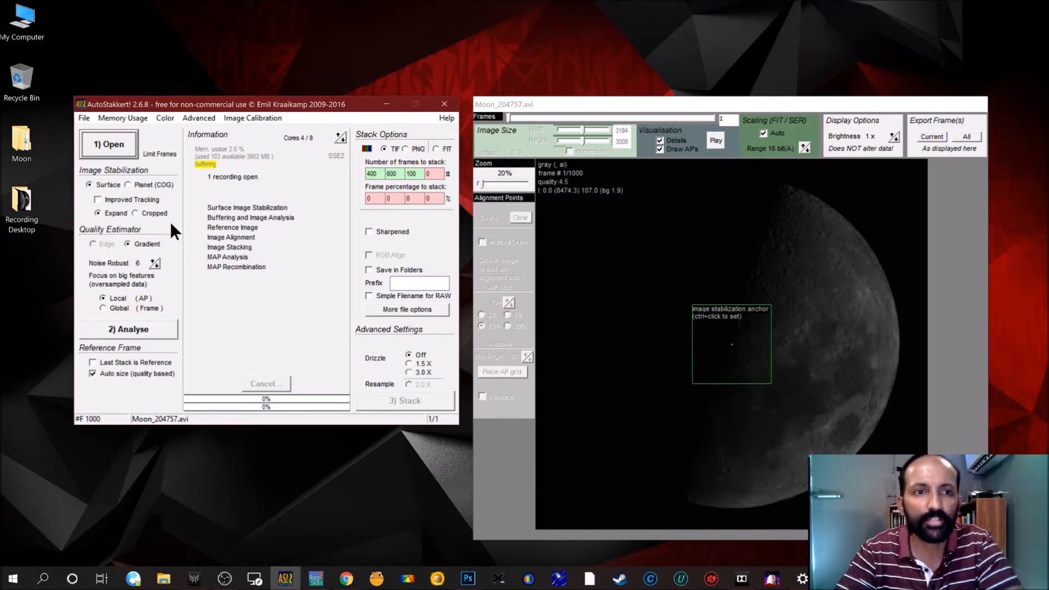
# Step: Compare the Surface and Planet (COG) image stabilization modes on the Moon recording and select Planet (COG)
pyautogui.click(129, 184)
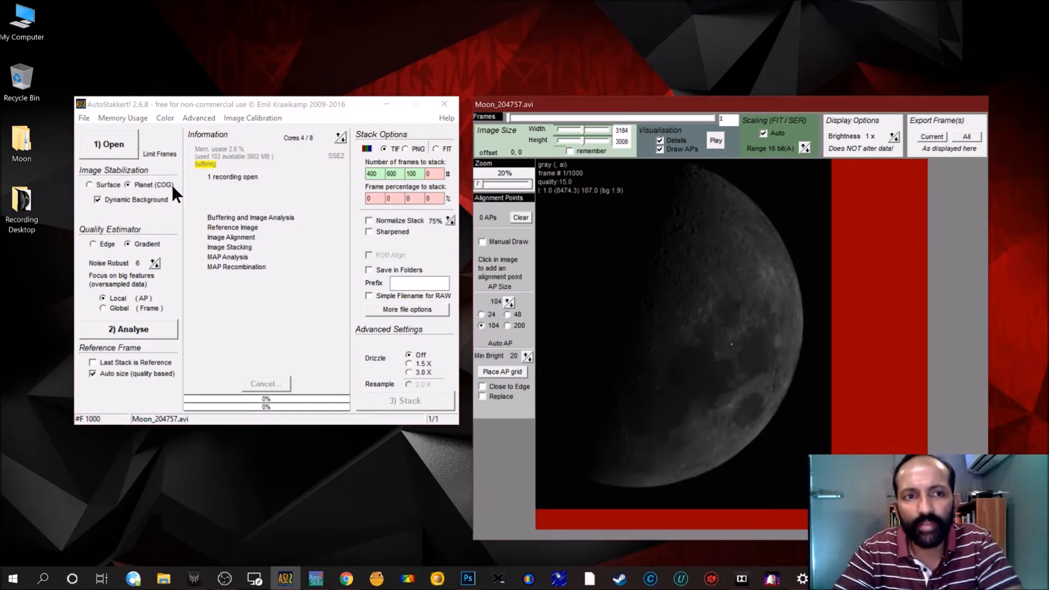
pyautogui.click(88, 184)
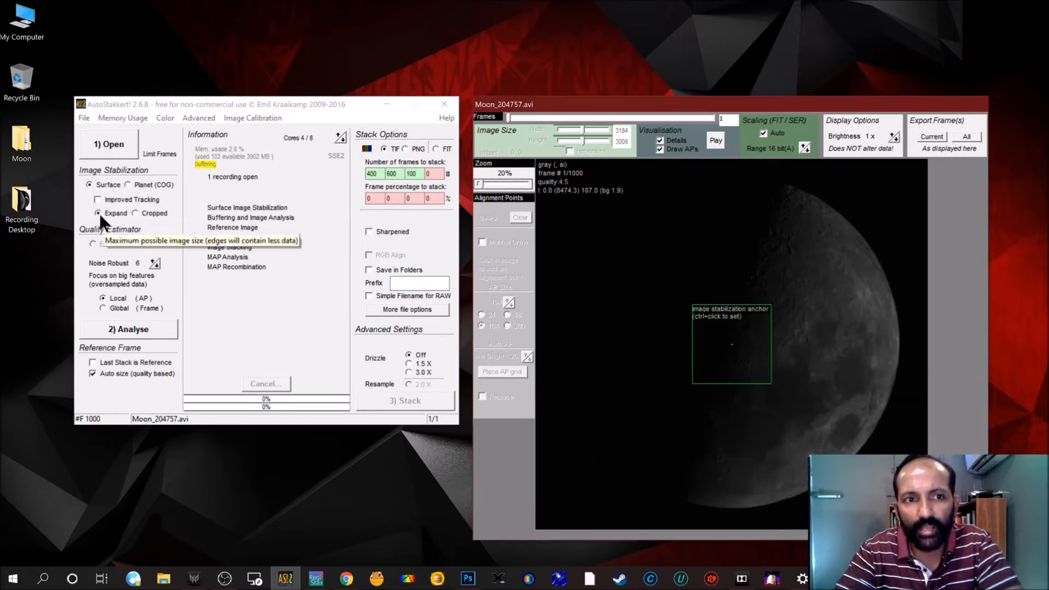
pyautogui.click(129, 185)
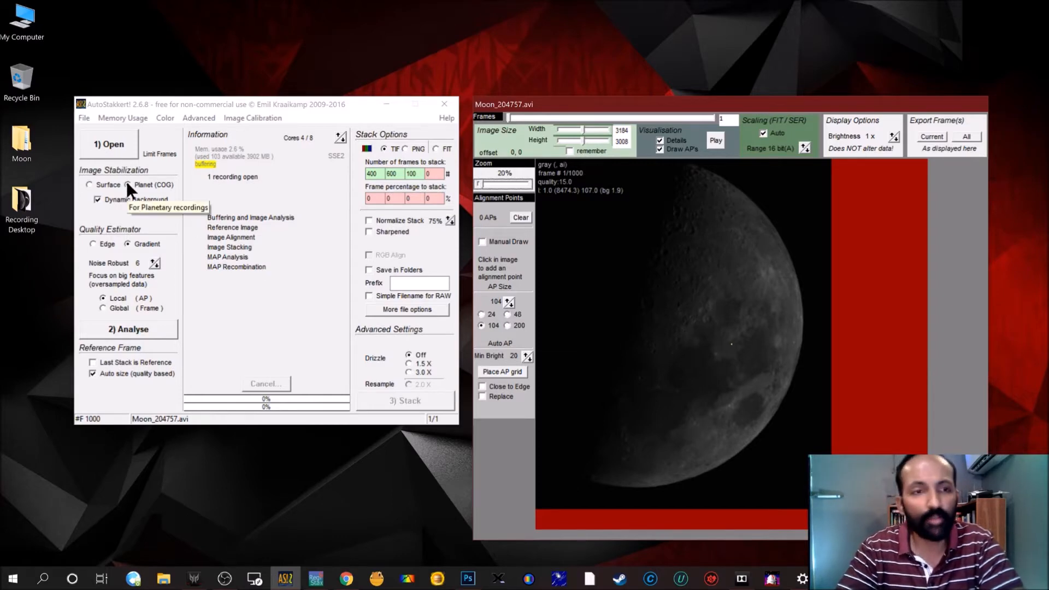
pyautogui.click(86, 181)
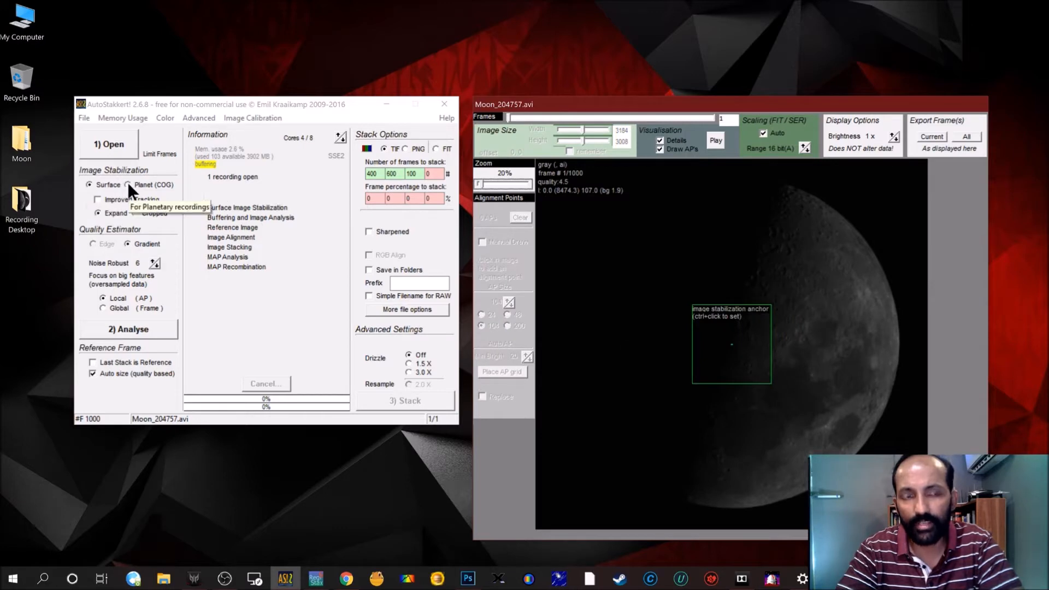
pyautogui.click(128, 185)
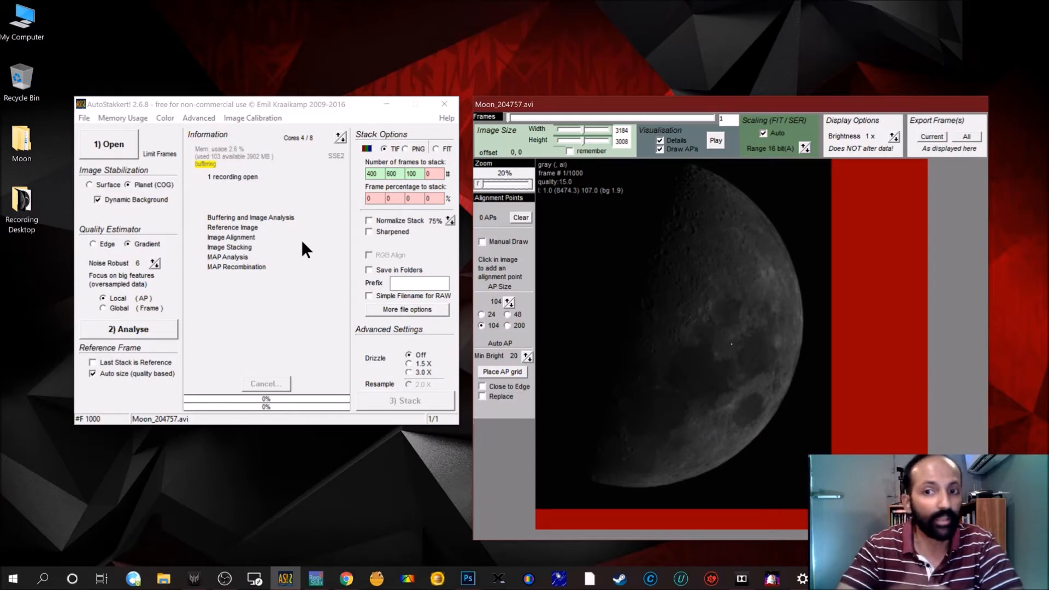
pyautogui.click(247, 299)
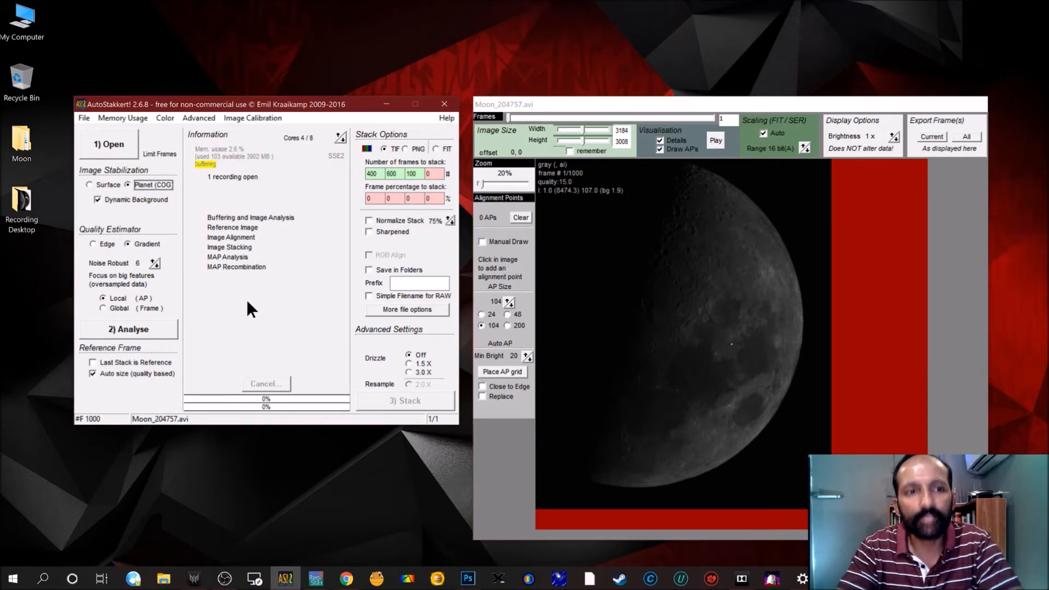
# Step: Try manual background thresholds of 71, 255 and 0 in place of Dynamic Background, and re-enable Dynamic Background
pyautogui.click(98, 199)
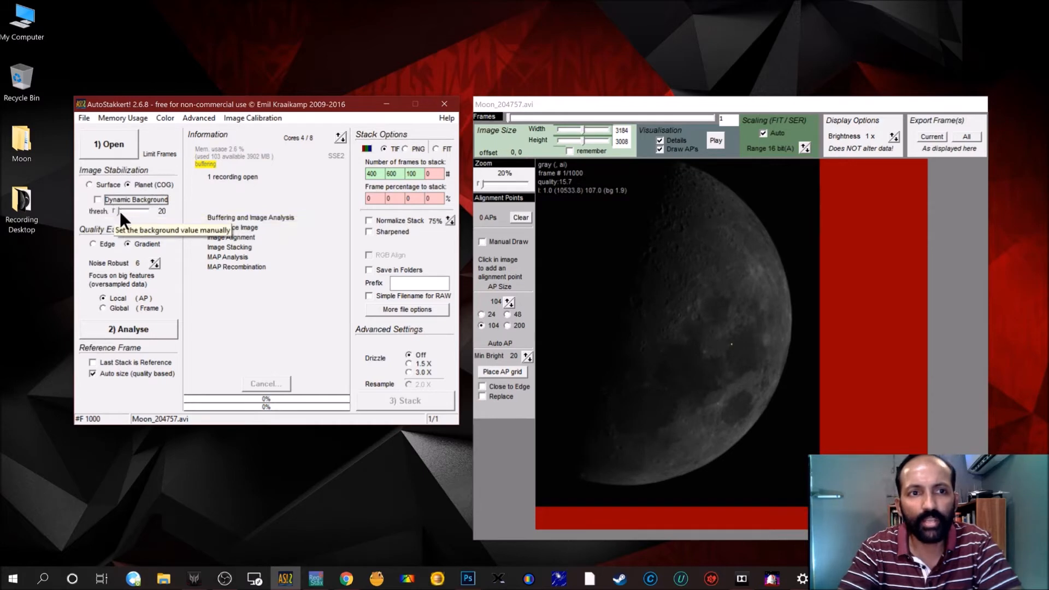
pyautogui.moveTo(117, 211); pyautogui.dragTo(123, 208)
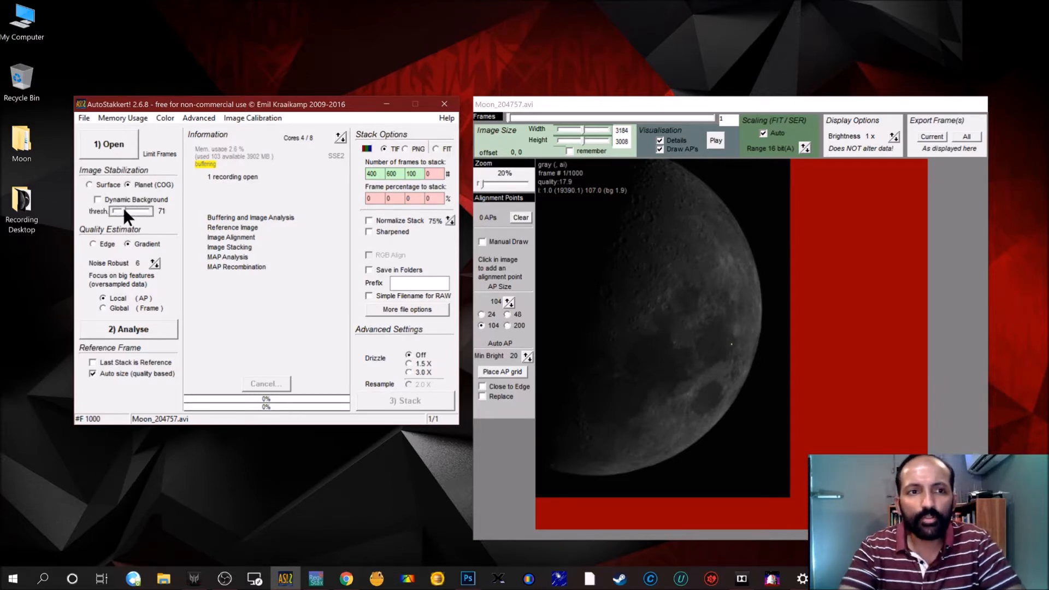
pyautogui.moveTo(123, 208); pyautogui.dragTo(118, 207)
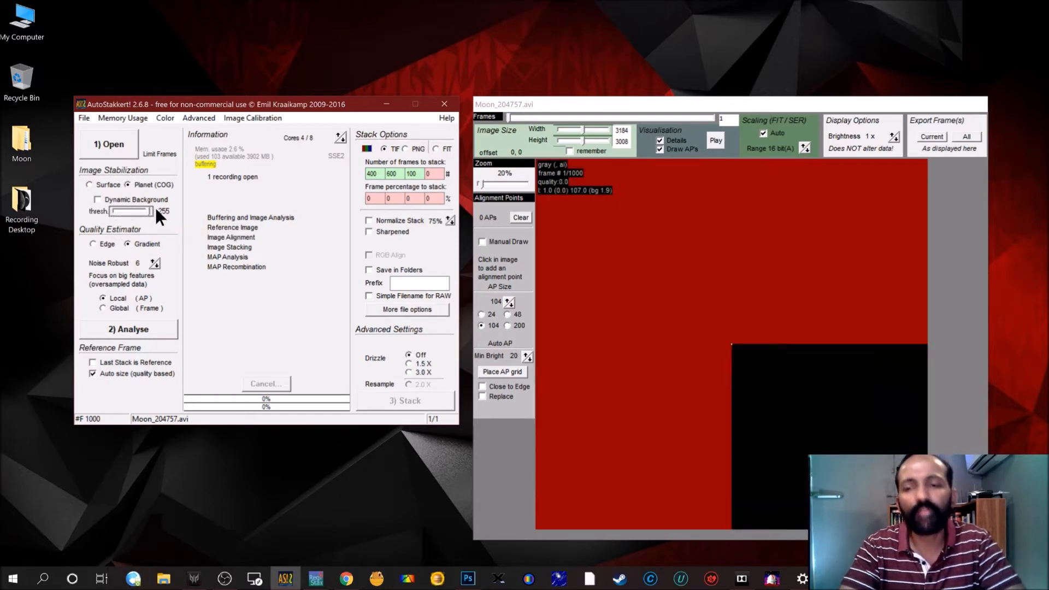
pyautogui.moveTo(153, 210); pyautogui.dragTo(113, 213)
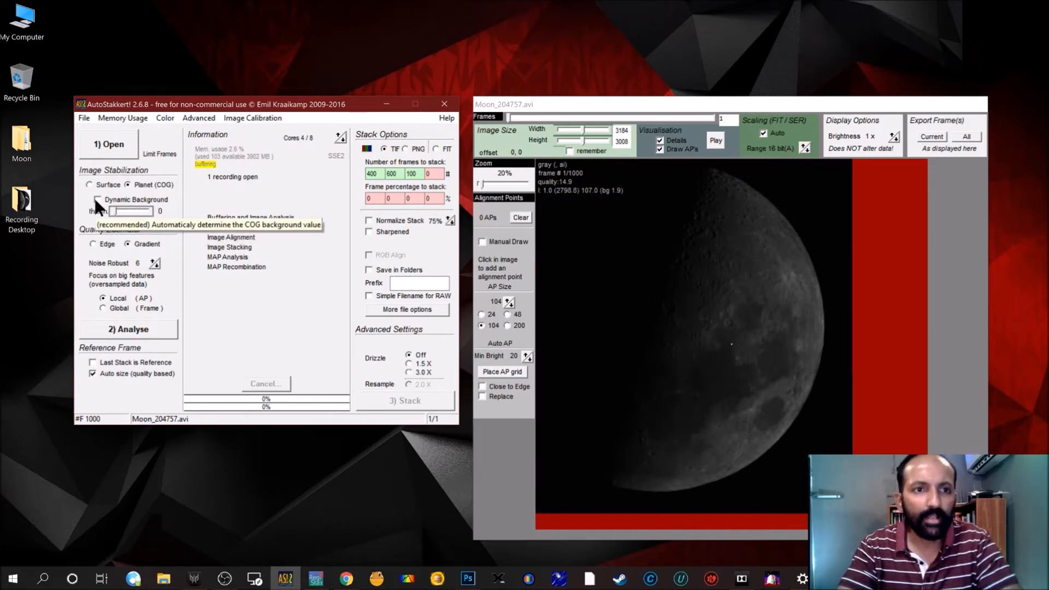
pyautogui.click(97, 200)
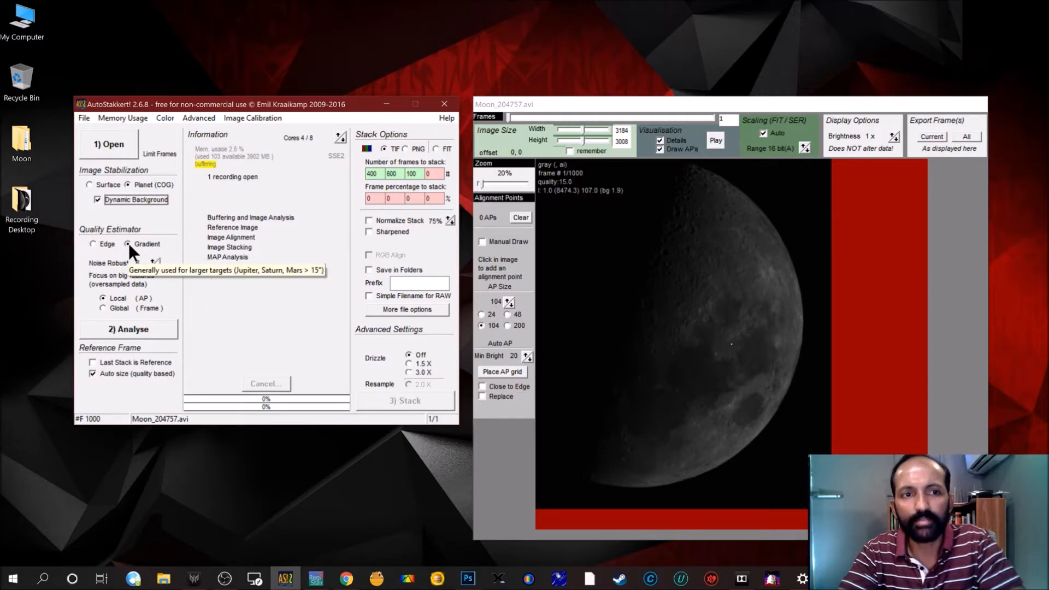
# Step: Switch the quality estimator to Edge and disable the top and bottom sides of the small planet diagram
pyautogui.click(92, 244)
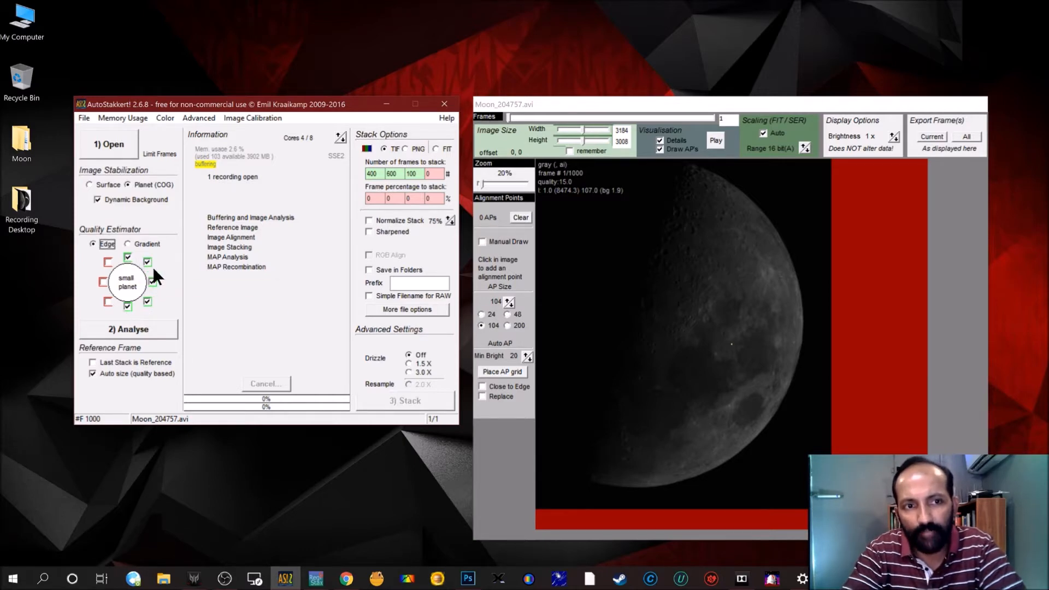
pyautogui.click(128, 305)
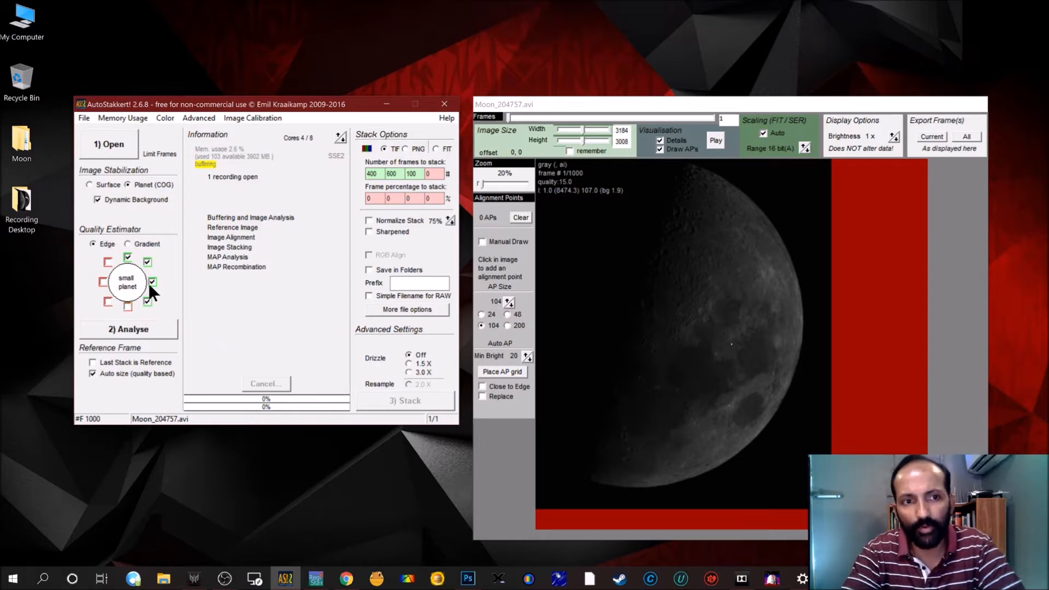
pyautogui.click(129, 257)
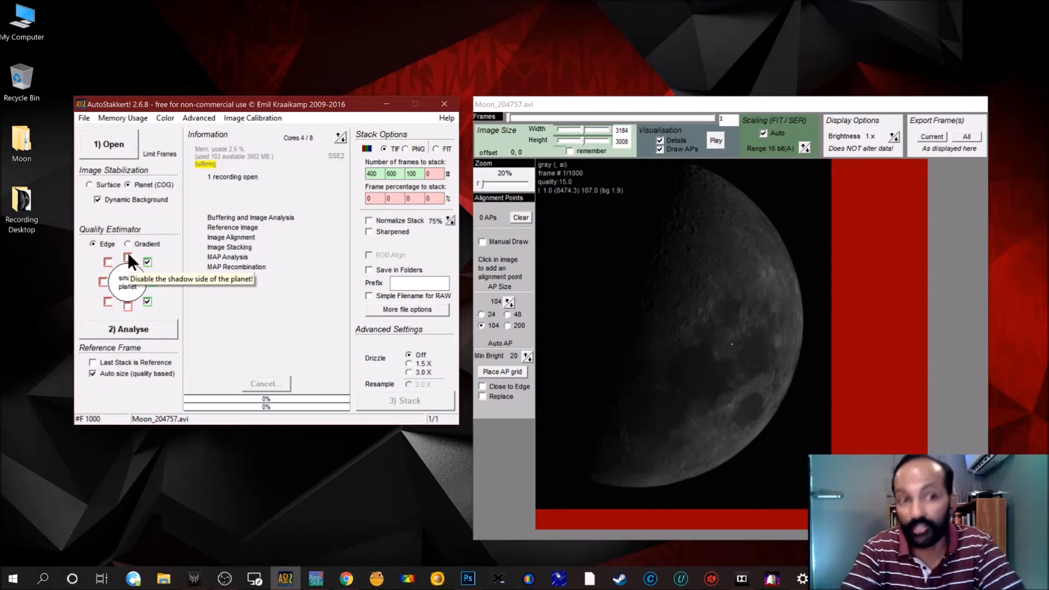
# Step: Try enabling the upper-left, left and lower-left edges of the small planet diagram, and disable all three again
pyautogui.click(107, 261)
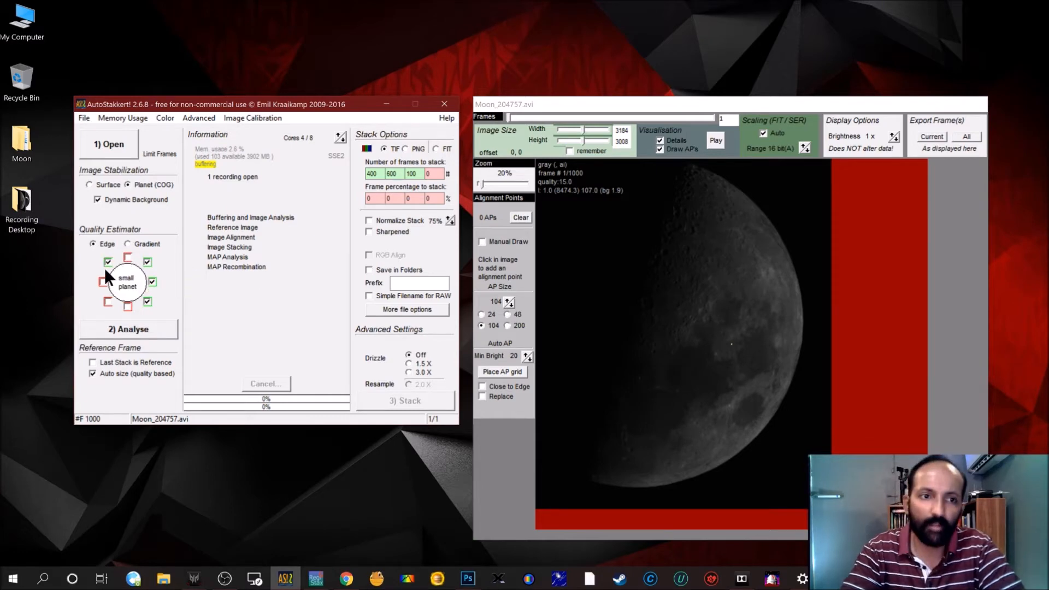
pyautogui.click(104, 281)
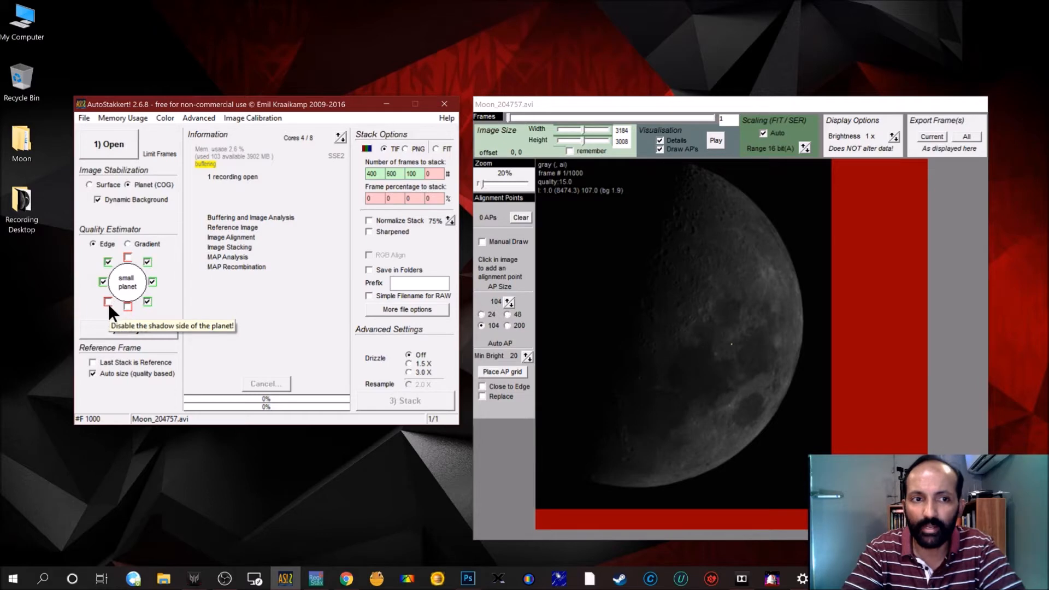
pyautogui.click(102, 280)
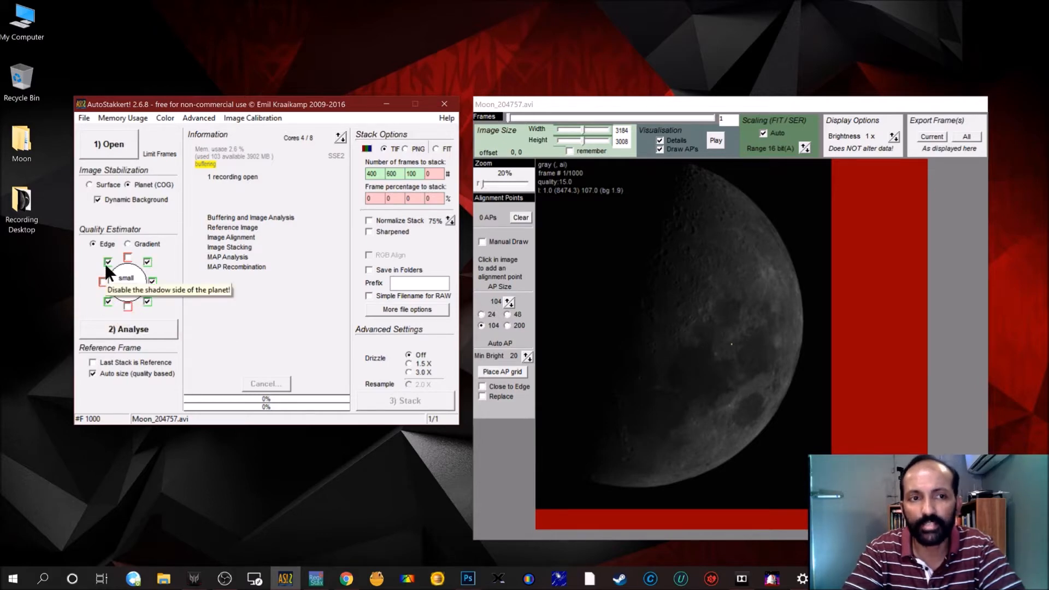
pyautogui.click(105, 263)
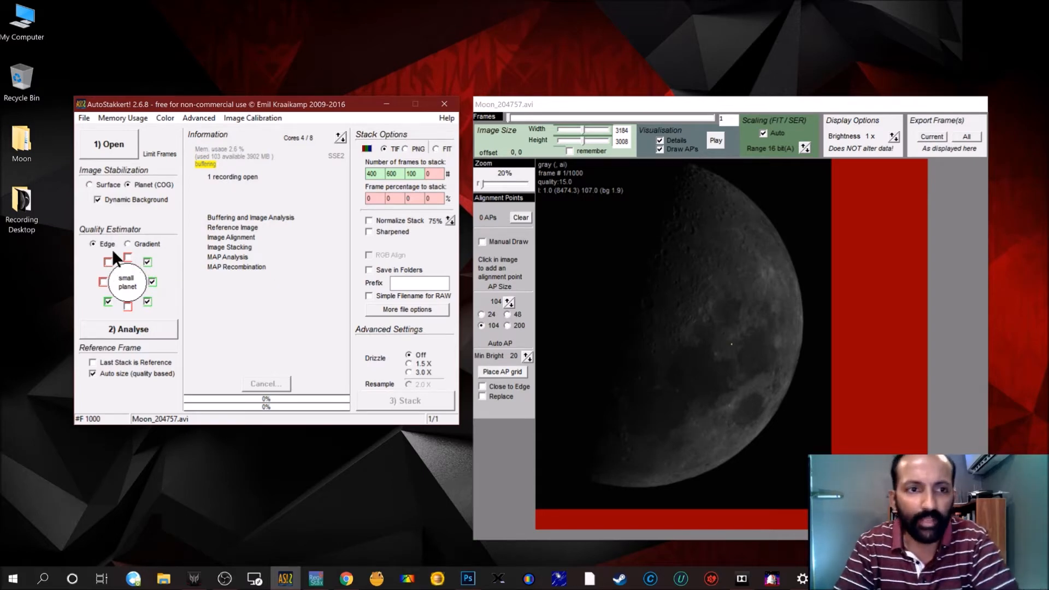
pyautogui.click(492, 282)
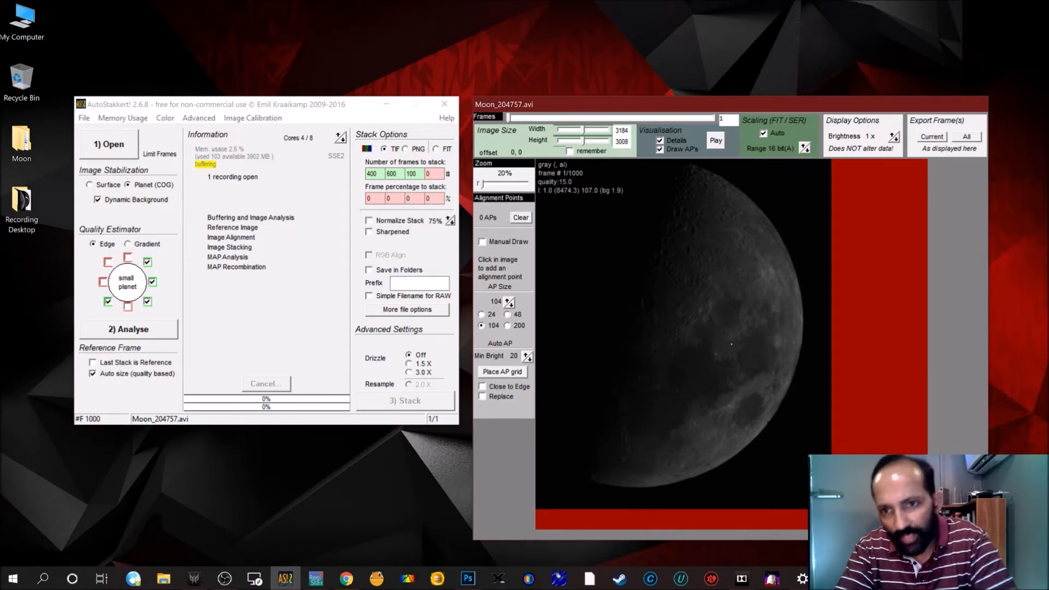
pyautogui.click(106, 301)
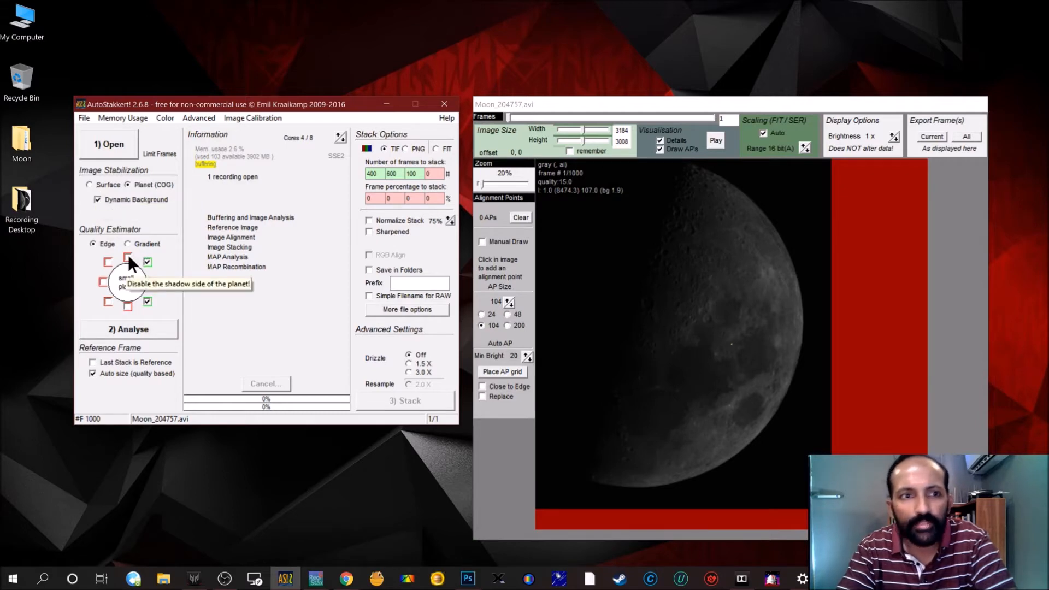
# Step: Enable the bottom edge of the small planet diagram and run the quality analysis on the Moon recording
pyautogui.click(128, 306)
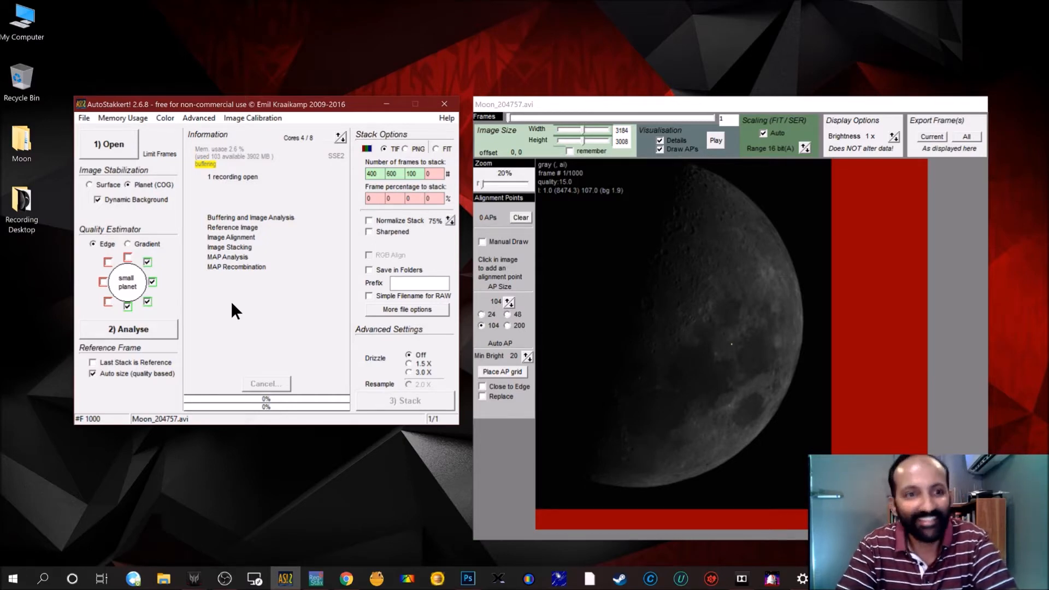
pyautogui.click(158, 328)
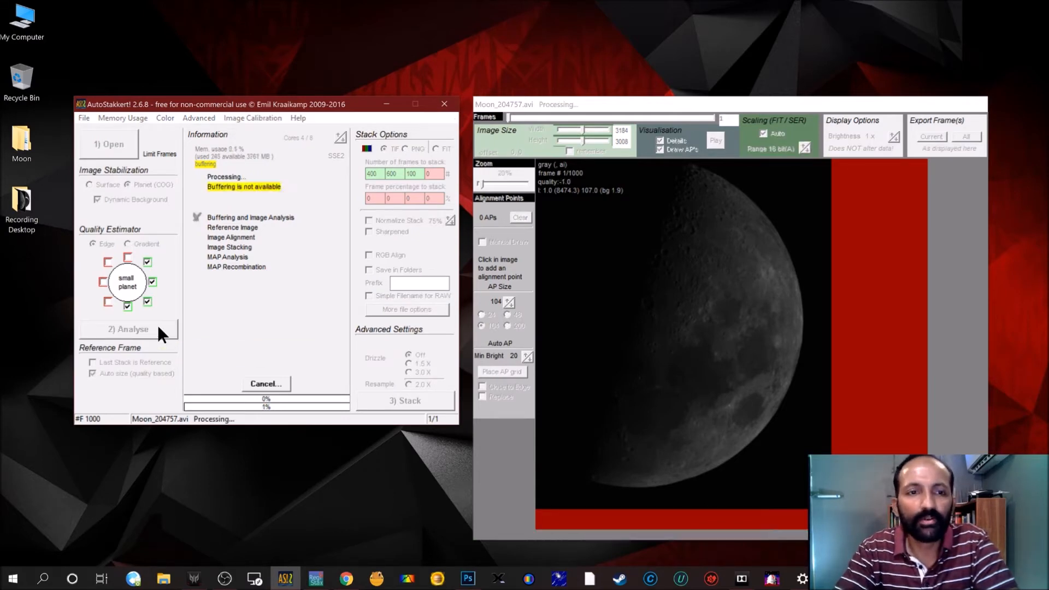
pyautogui.click(254, 383)
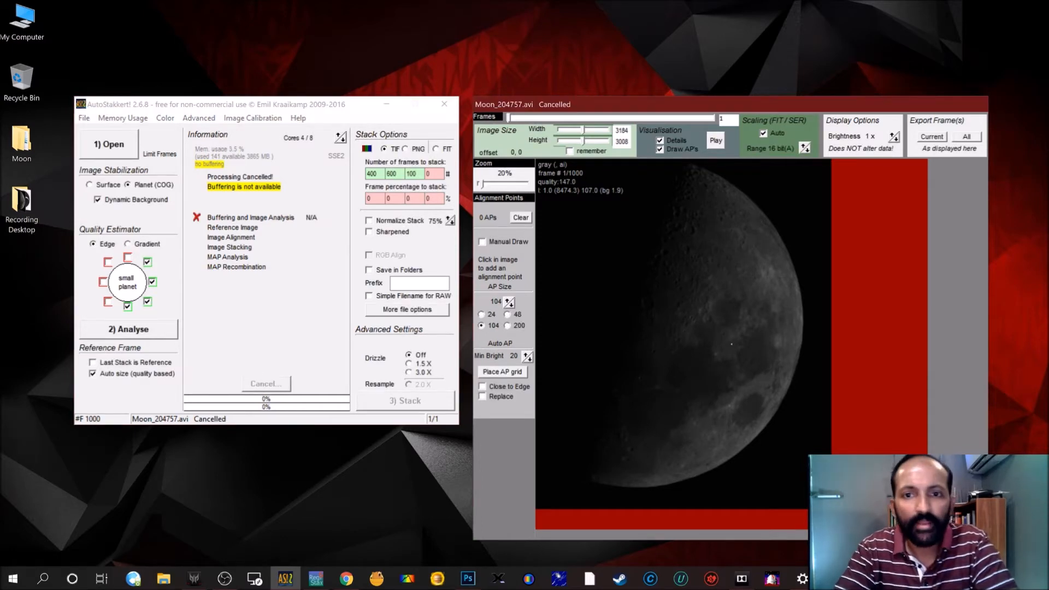
pyautogui.click(273, 327)
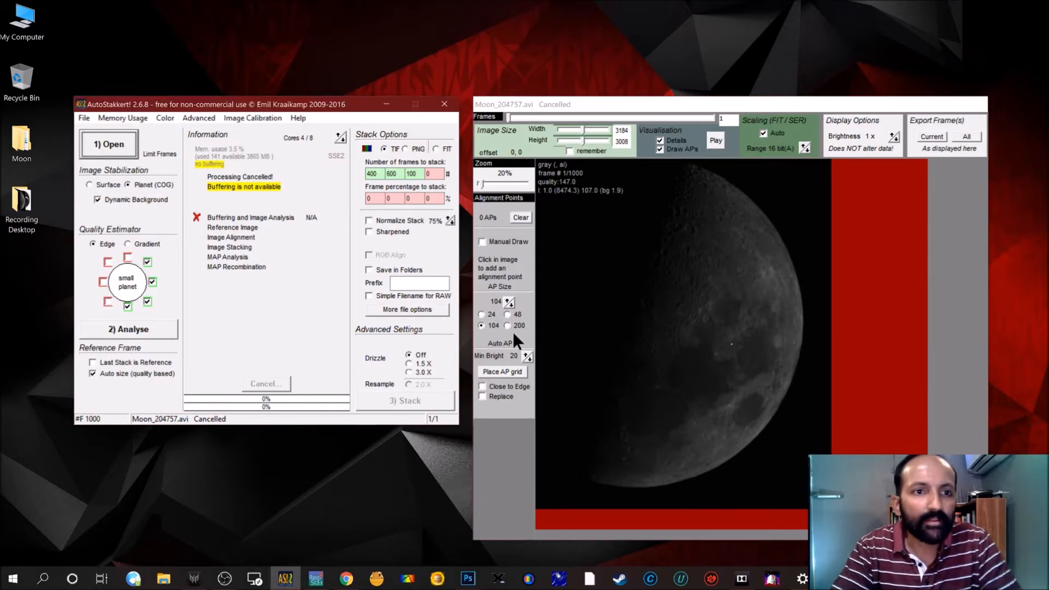
pyautogui.click(740, 370)
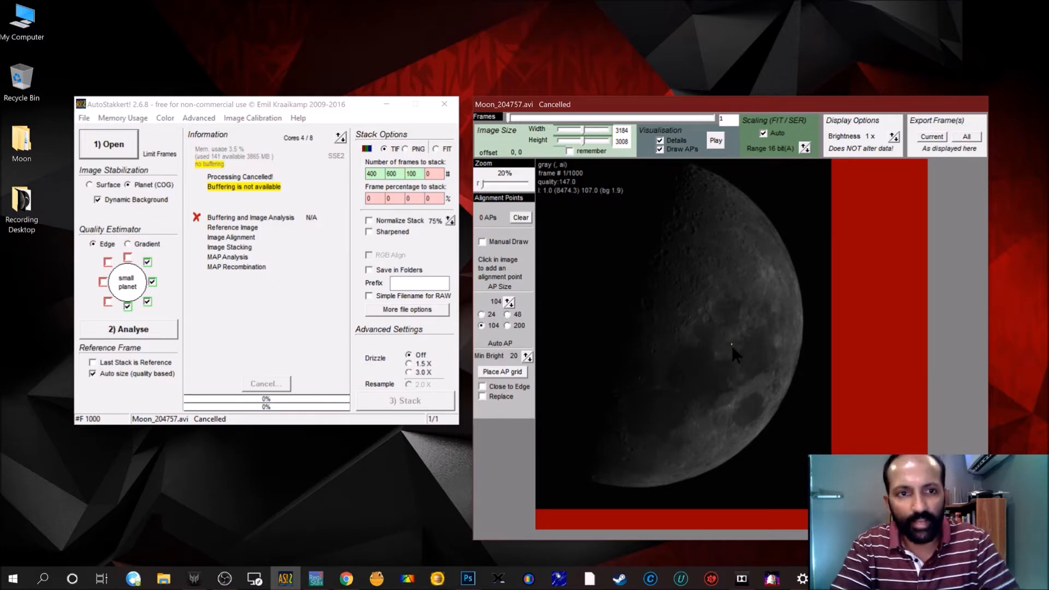
pyautogui.click(155, 330)
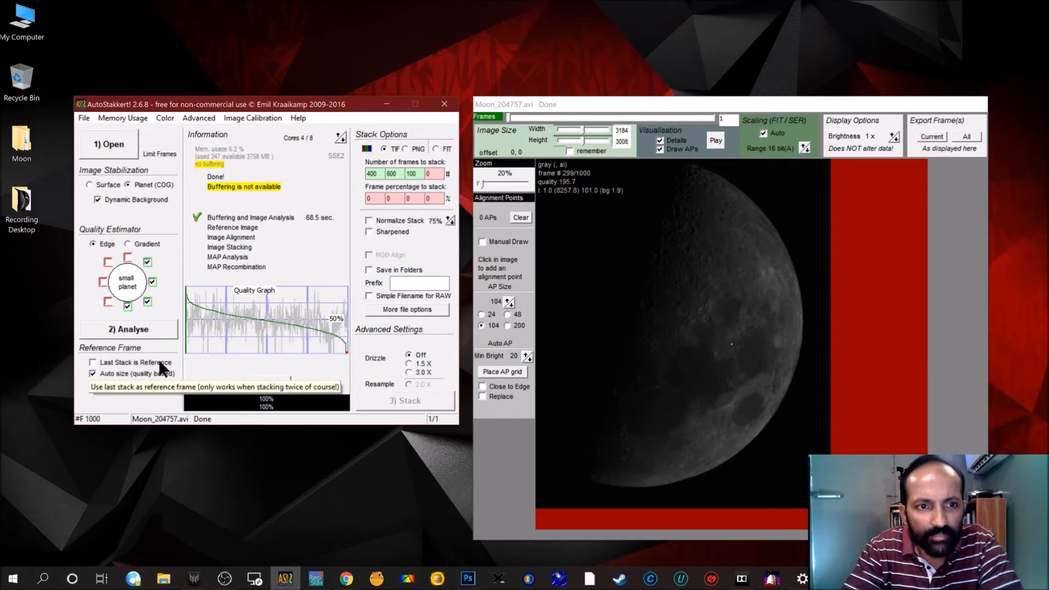
# Step: Try manual reference frame counts of 1000 and 483 in place of Auto size (quality based), and re-enable Auto size
pyautogui.click(93, 360)
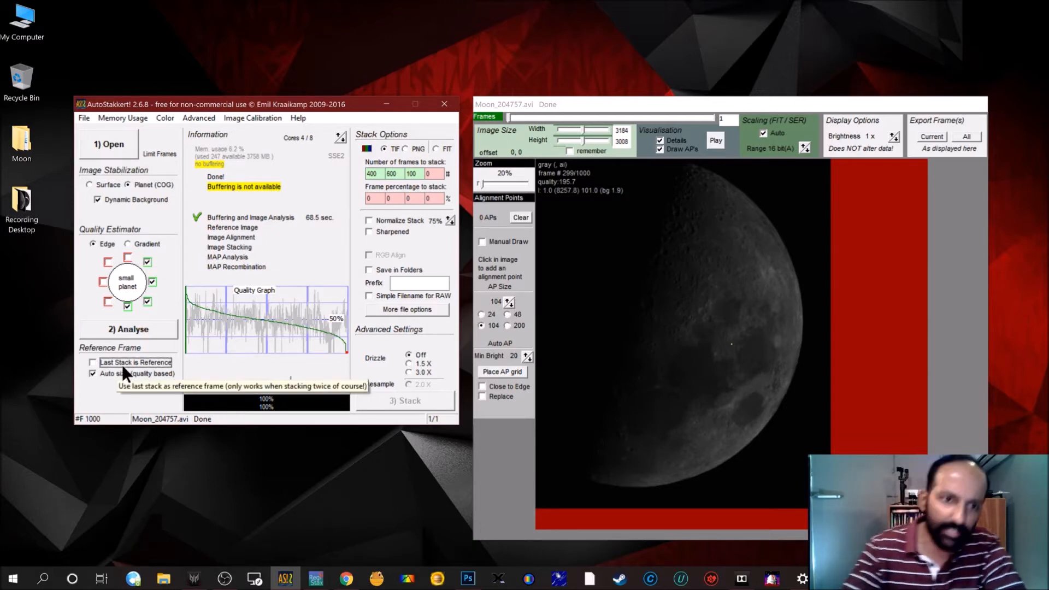
pyautogui.click(91, 373)
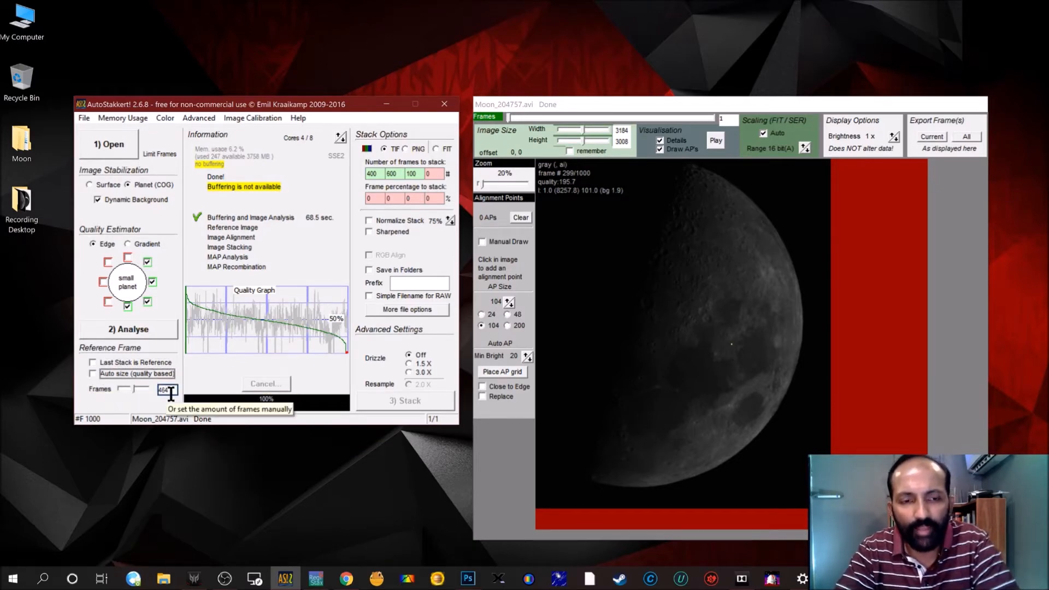
pyautogui.moveTo(131, 389); pyautogui.dragTo(130, 399)
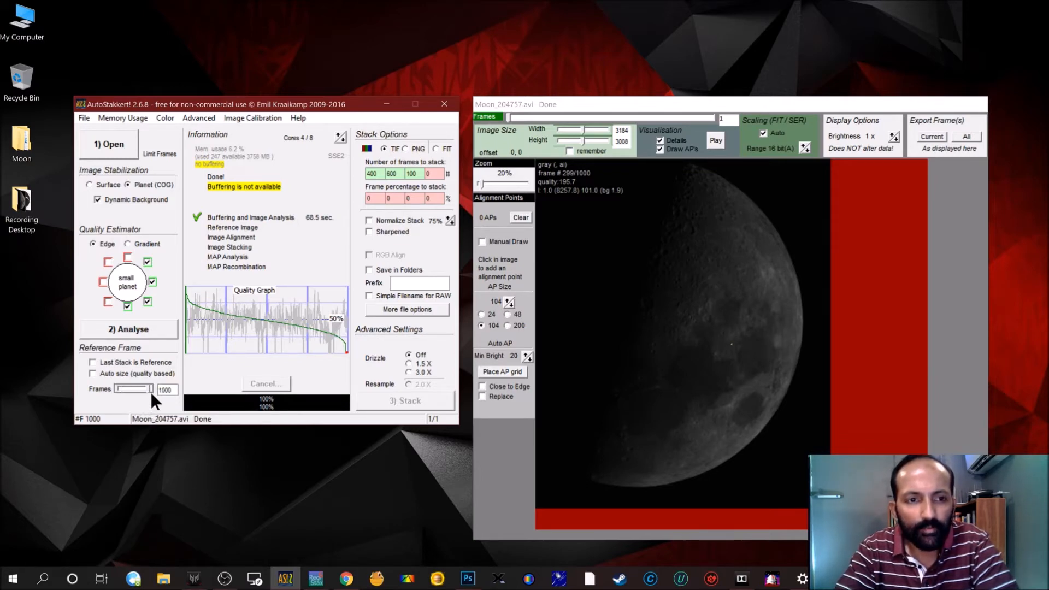
pyautogui.moveTo(150, 392); pyautogui.dragTo(133, 391)
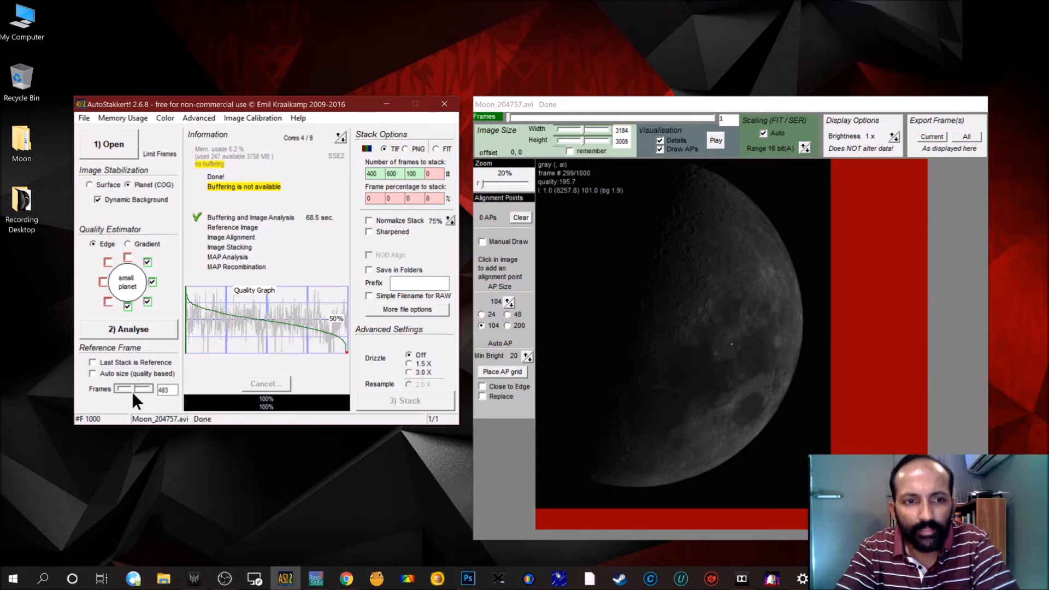
pyautogui.moveTo(132, 391); pyautogui.dragTo(150, 391)
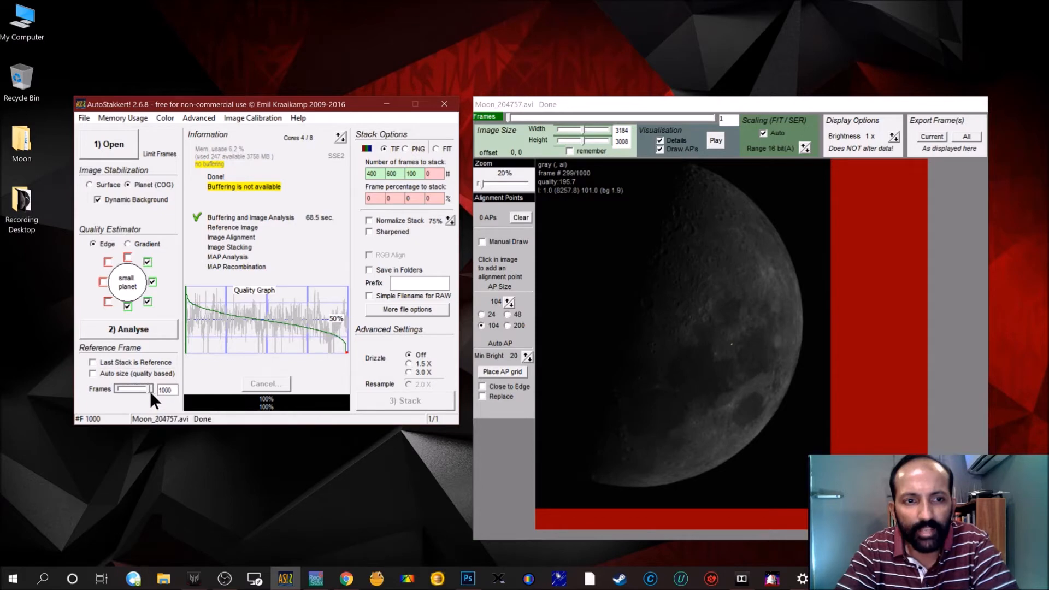
pyautogui.click(92, 374)
pyautogui.click(93, 373)
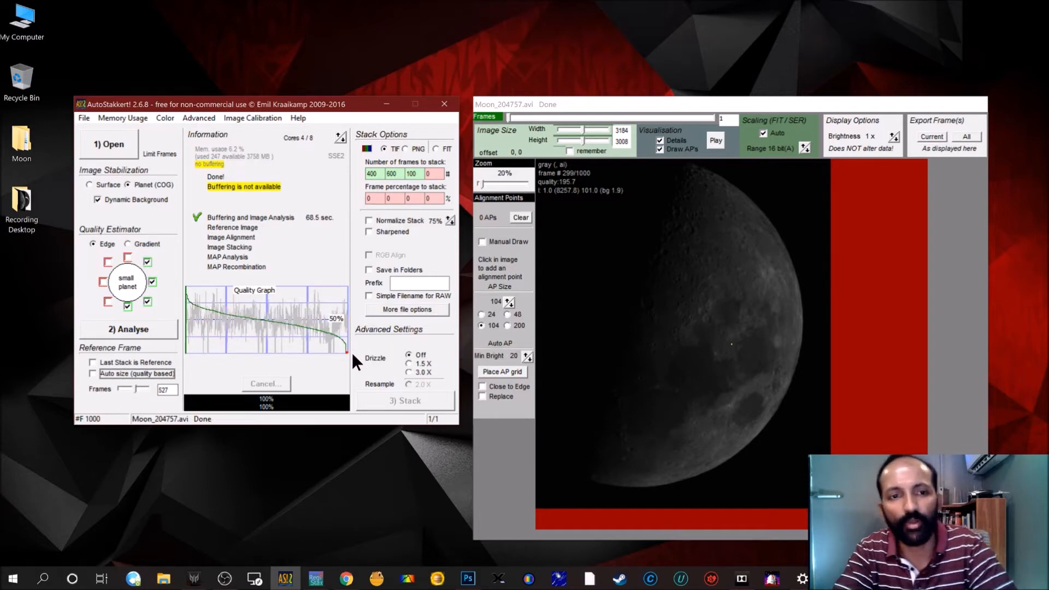
pyautogui.click(93, 373)
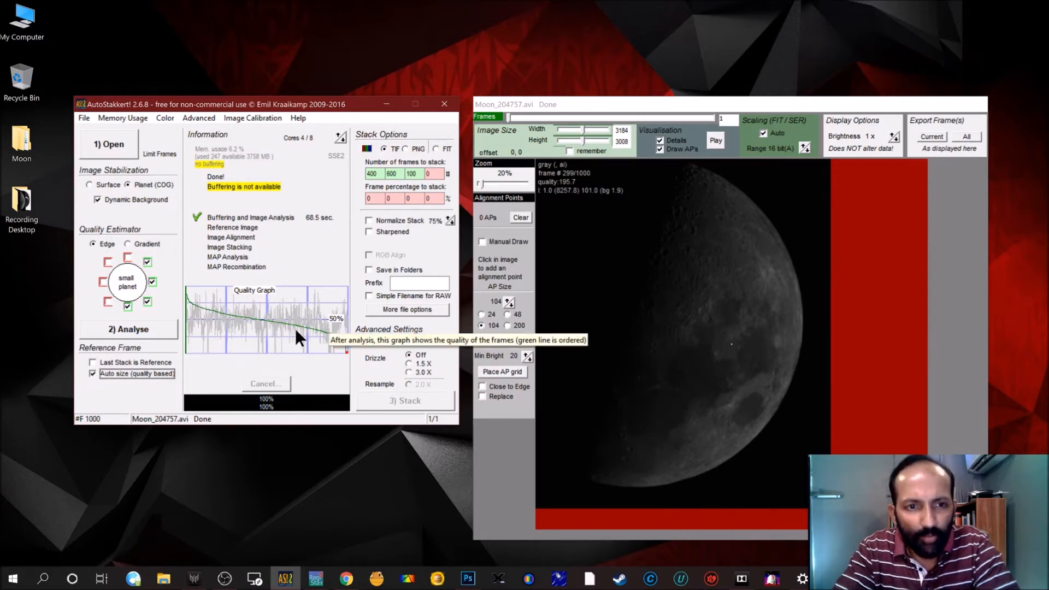
# Step: Hide the Details overlay on the first quality-sorted frame of the Moon preview and show it again
pyautogui.click(507, 117)
pyautogui.moveTo(507, 117)
pyautogui.mouseDown()
pyautogui.moveTo(713, 118)
pyautogui.moveTo(499, 120)
pyautogui.mouseUp()
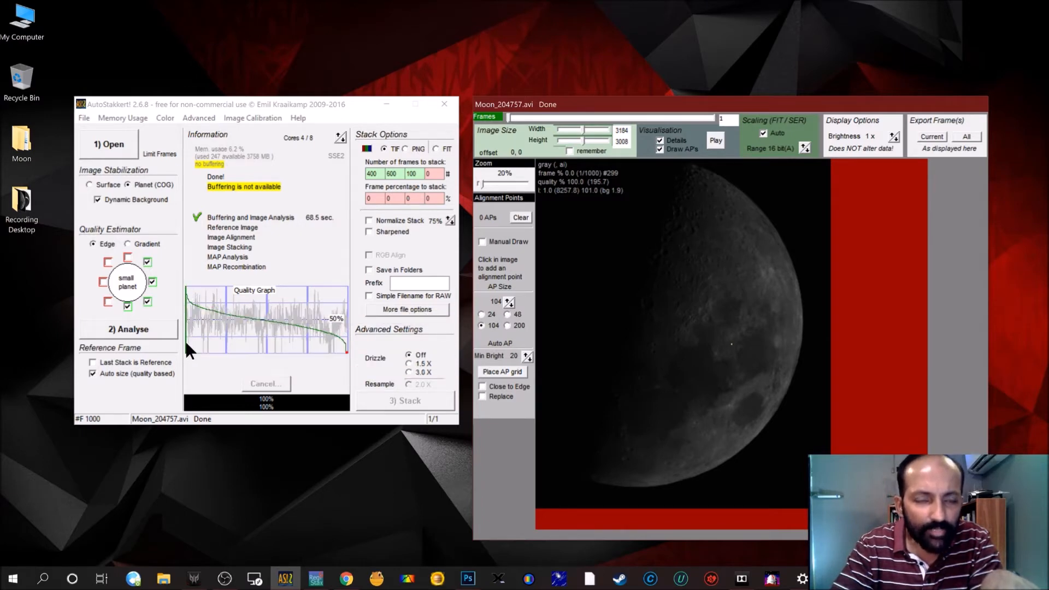
pyautogui.click(659, 140)
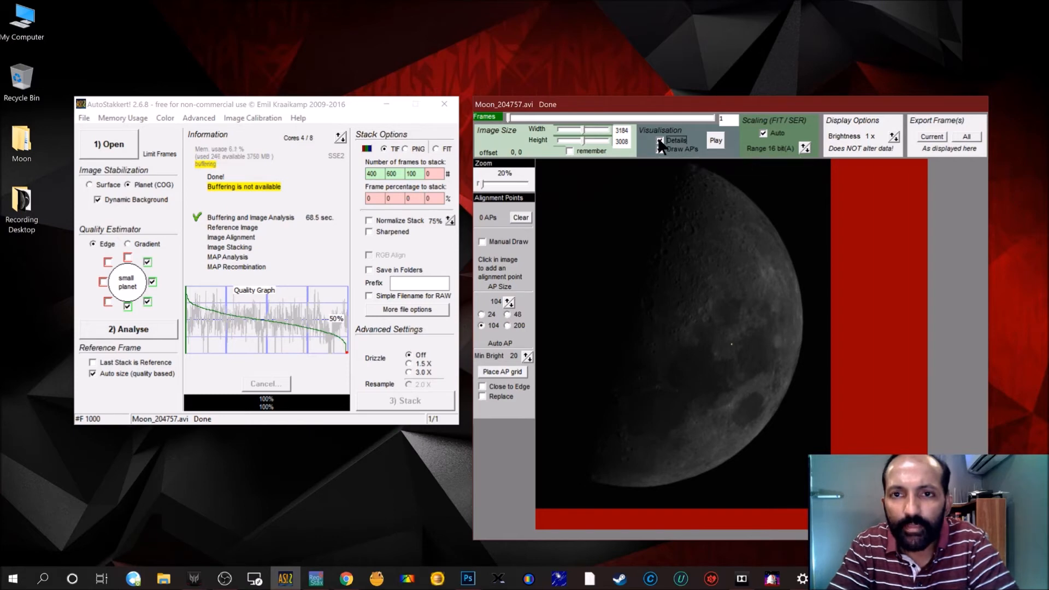
pyautogui.click(659, 140)
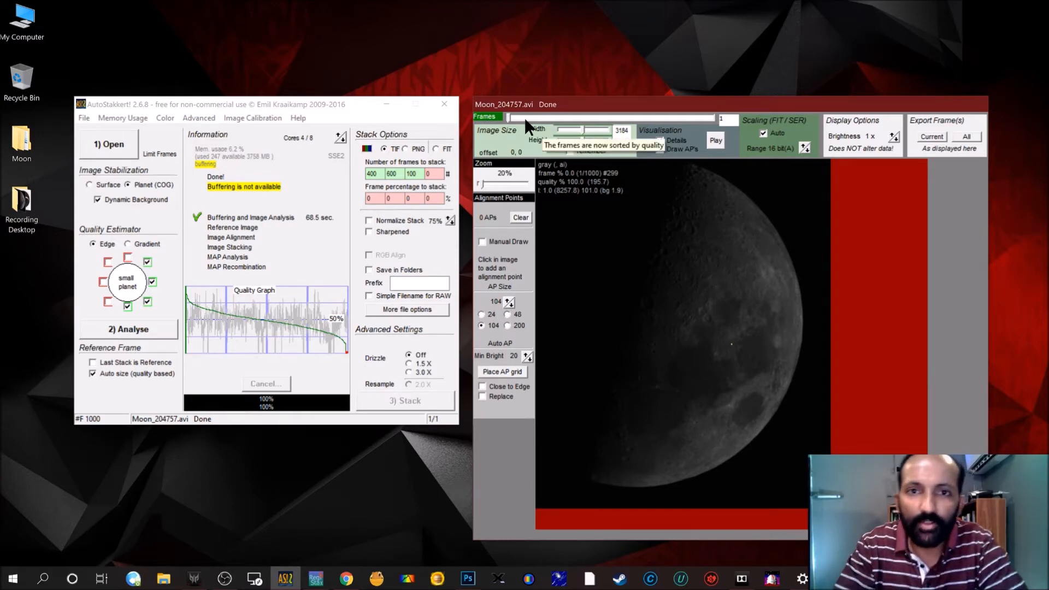
# Step: Compare frames 1000, 193 and 299 of the quality-sorted recording with frame 1, using the quality graph as a guide
pyautogui.moveTo(508, 116); pyautogui.dragTo(724, 131)
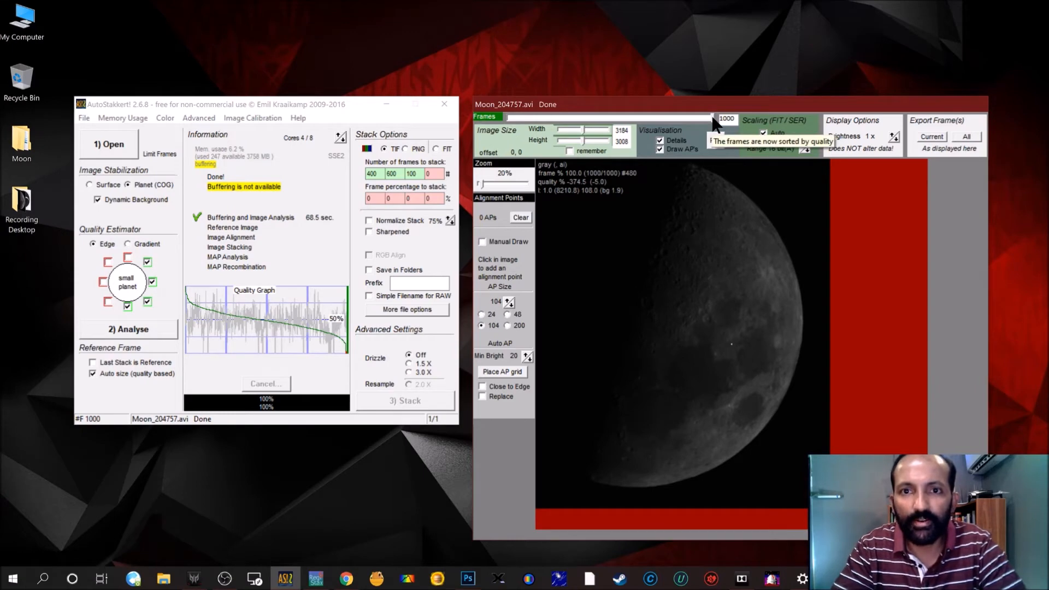
pyautogui.moveTo(713, 118); pyautogui.dragTo(506, 121)
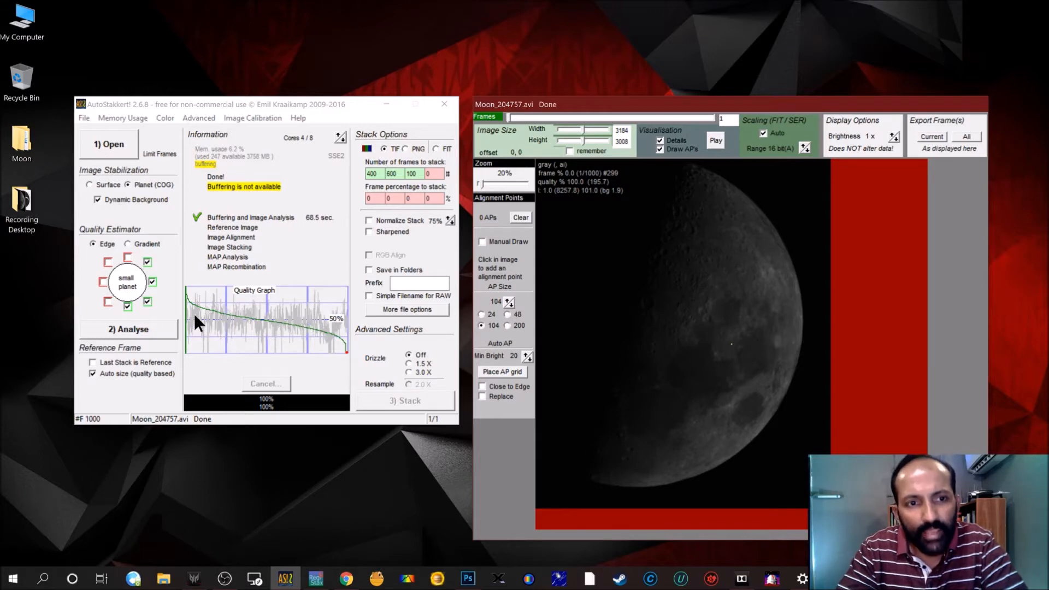
pyautogui.click(216, 290)
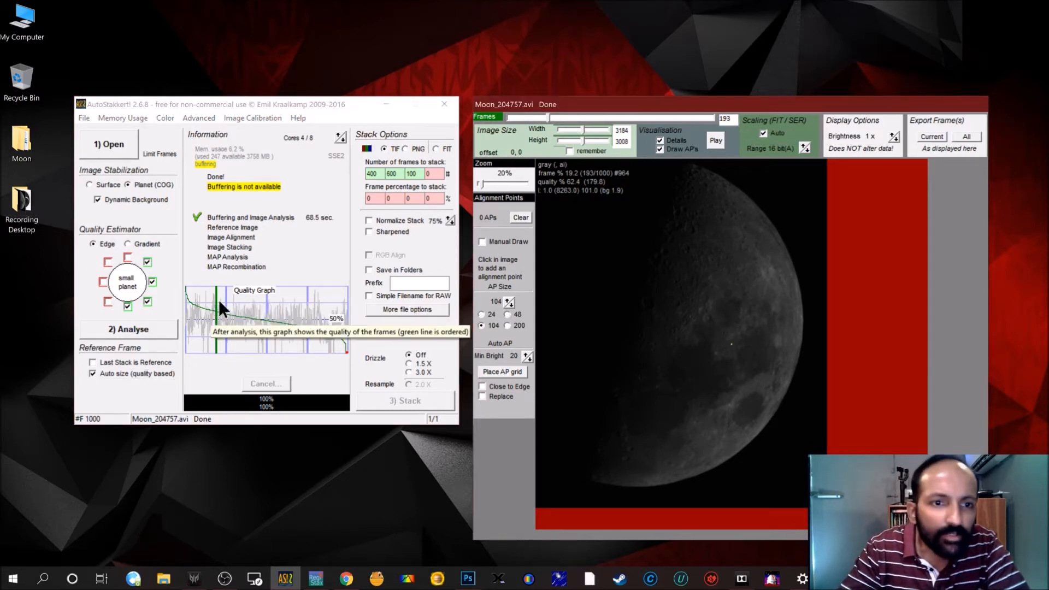
pyautogui.moveTo(733, 120); pyautogui.dragTo(624, 131)
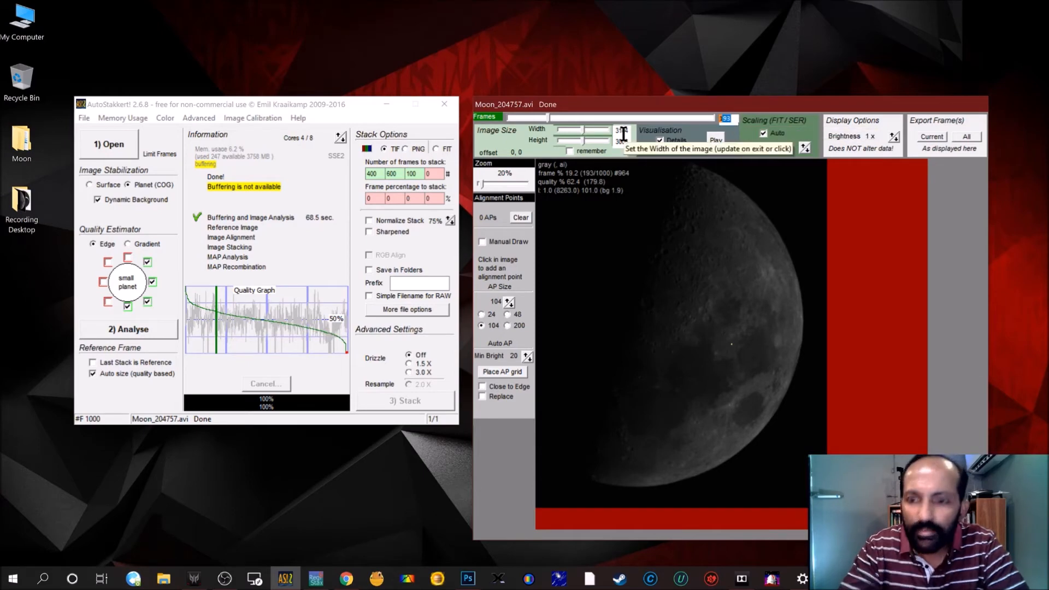
pyautogui.write('299')
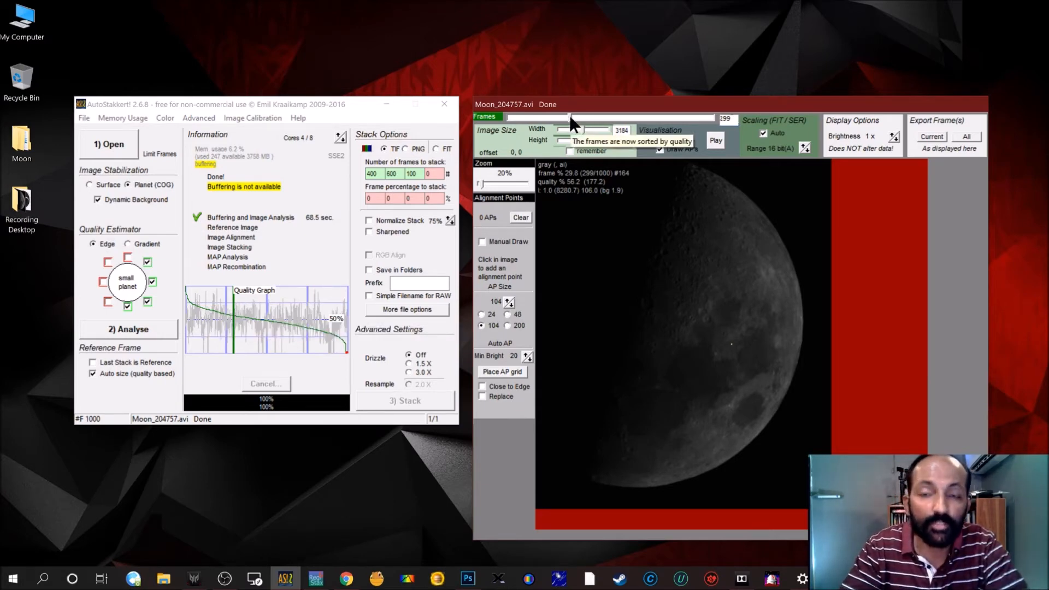
pyautogui.moveTo(570, 116); pyautogui.dragTo(493, 125)
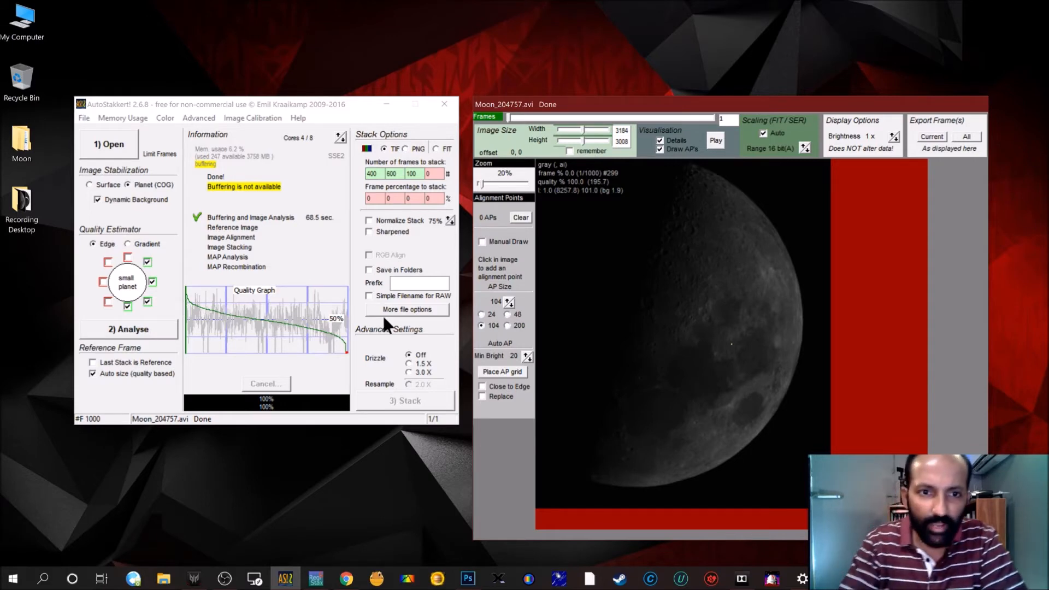
pyautogui.click(339, 364)
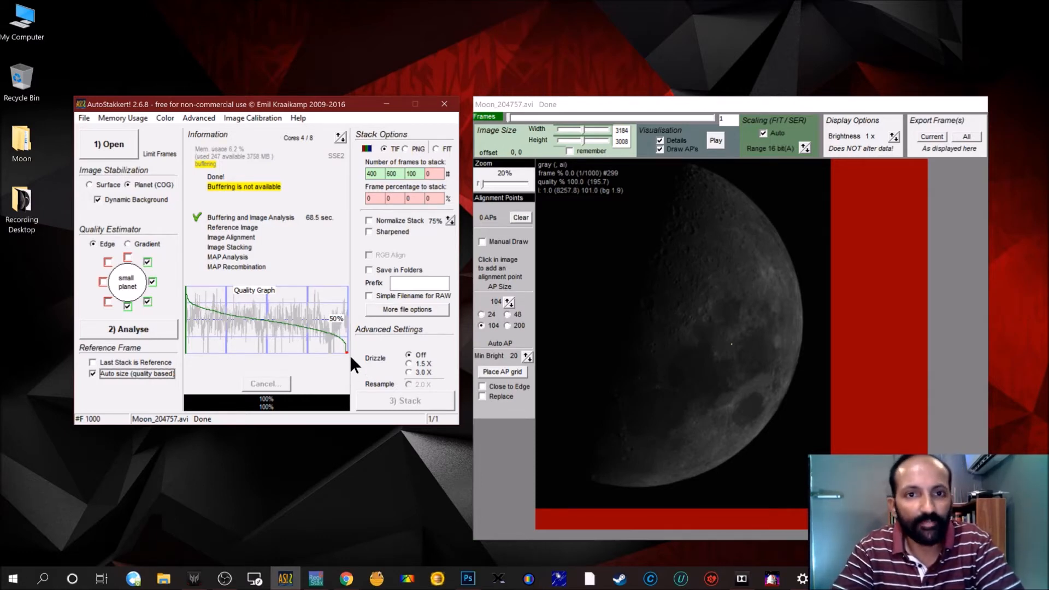
# Step: Set the first two numbers of frames to stack to 100 and 200
pyautogui.click(378, 174)
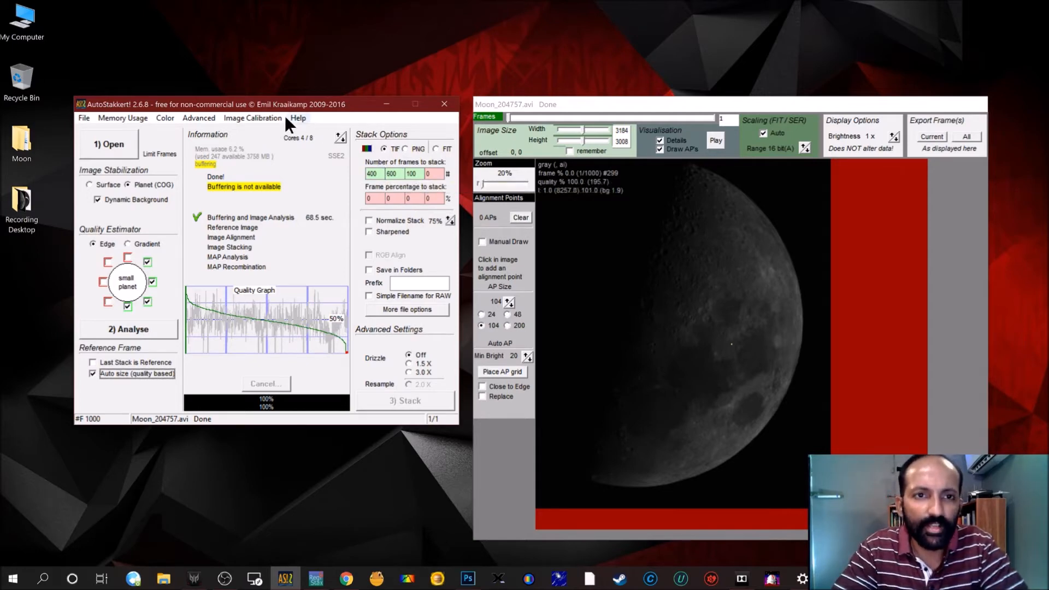
pyautogui.doubleClick(378, 175)
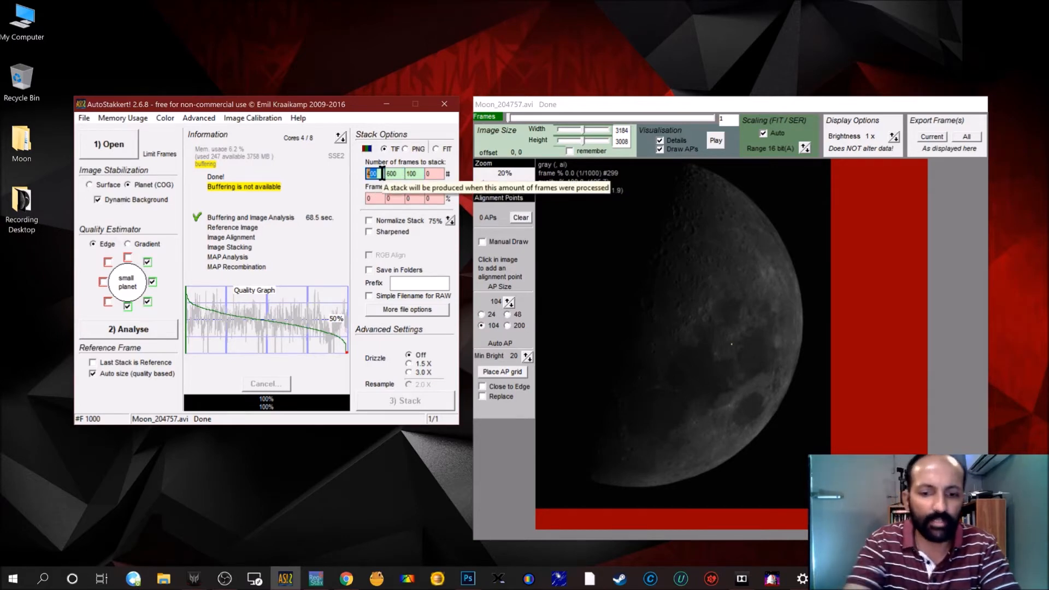
pyautogui.write('100')
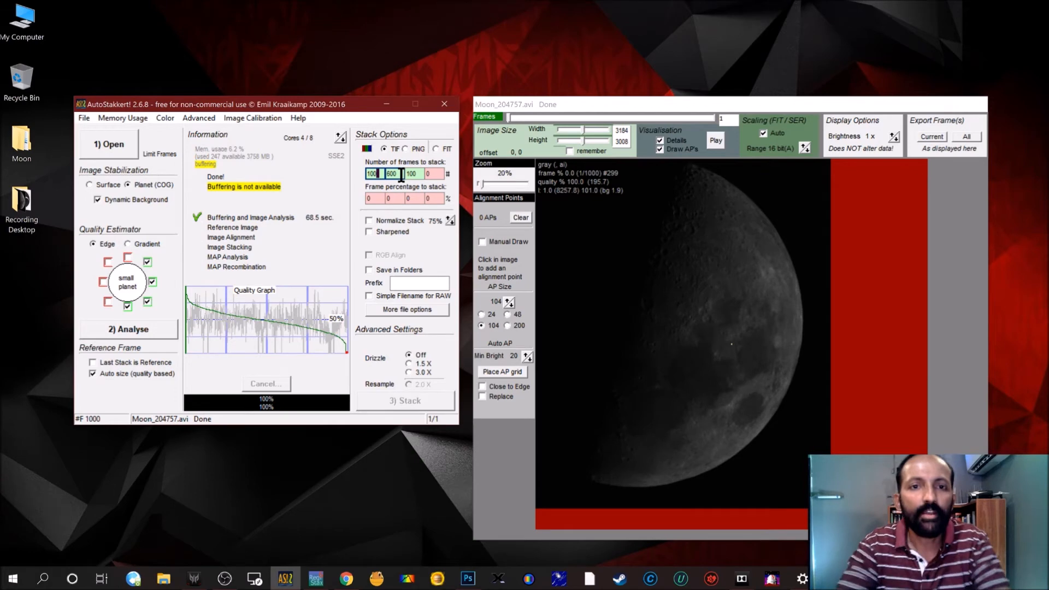
pyautogui.press('Tab')
pyautogui.press('BackSpace')
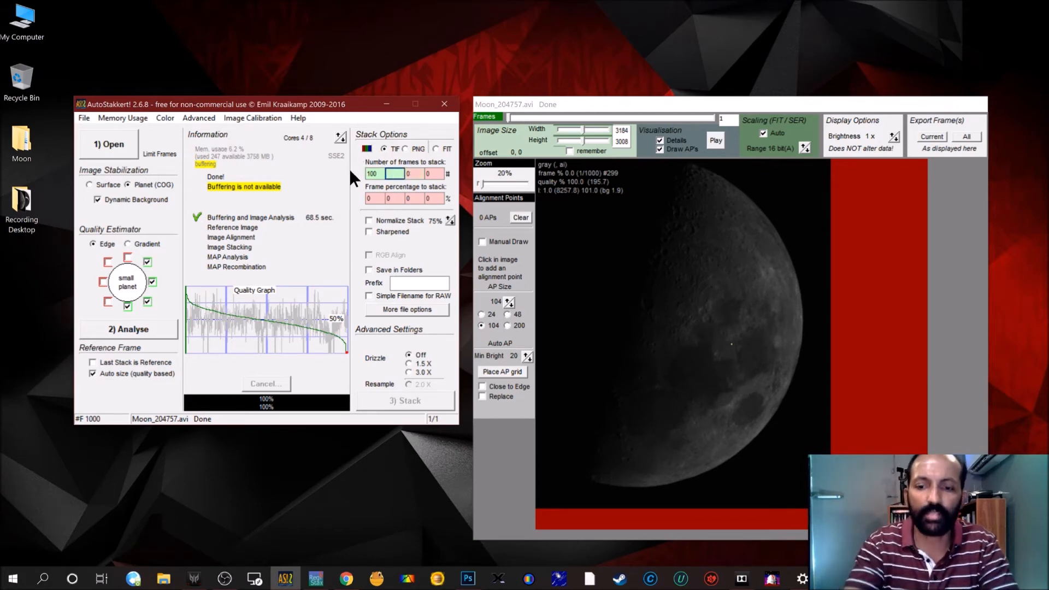
pyautogui.write('500')
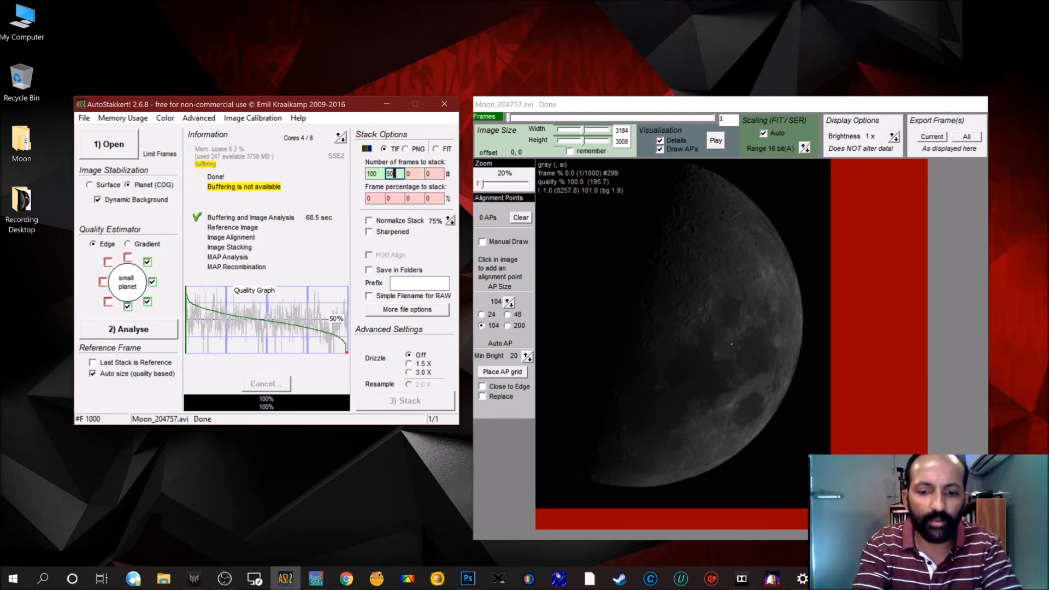
pyautogui.press('BackSpace')
pyautogui.press('BackSpace')
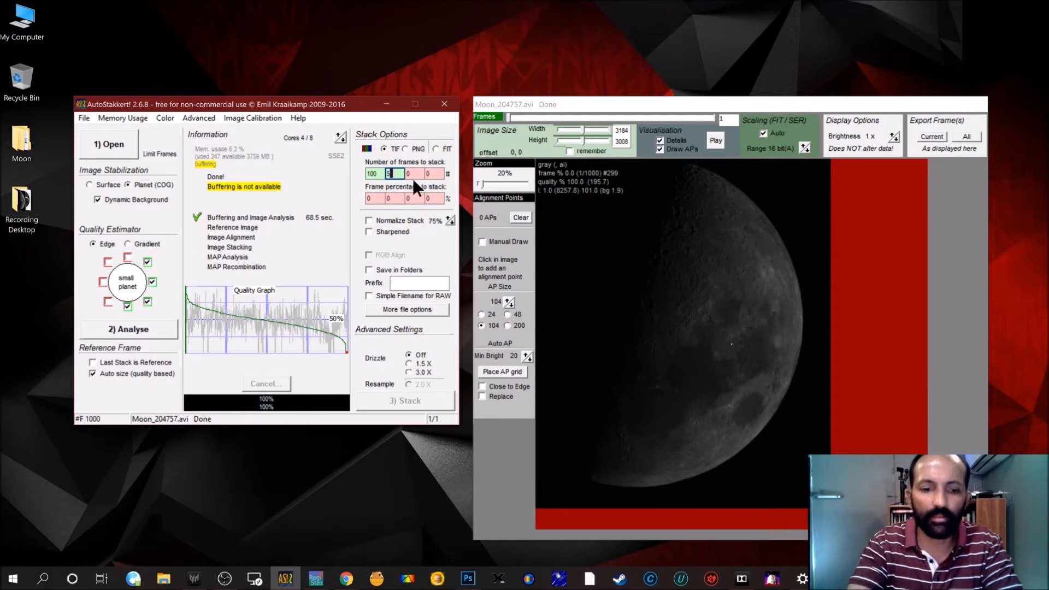
pyautogui.write('200')
# Step: Set the third and fourth numbers of frames to stack to 500 and 1000
pyautogui.click(415, 173)
pyautogui.press('BackSpace')
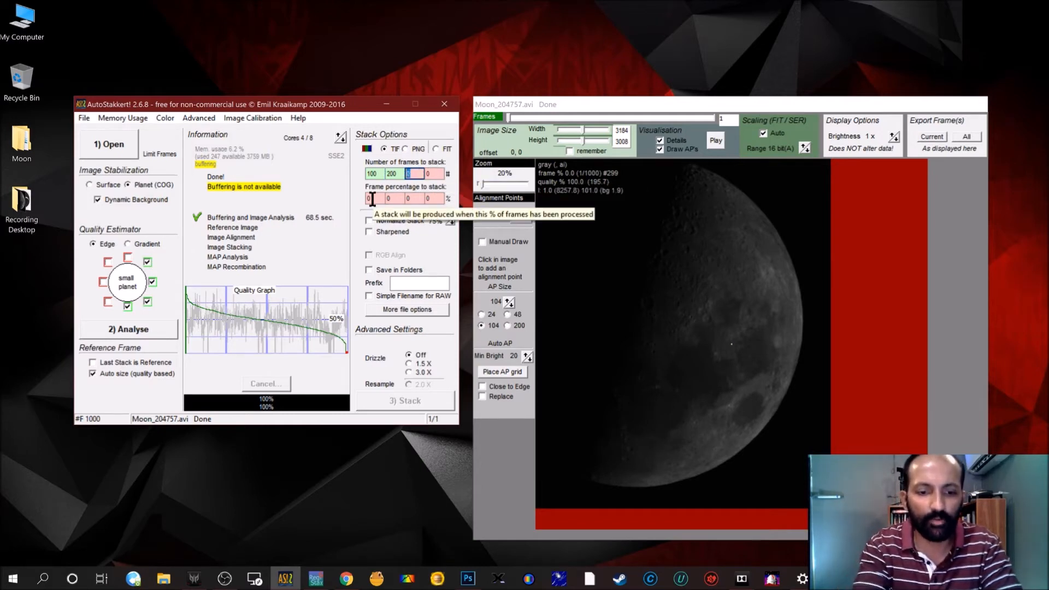
pyautogui.write('500')
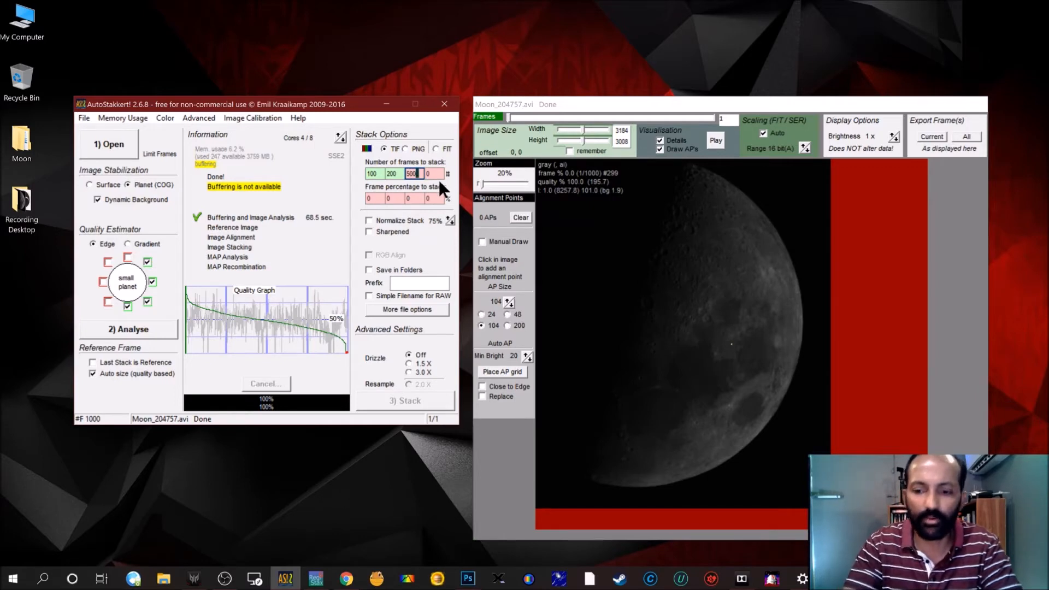
pyautogui.press('Tab')
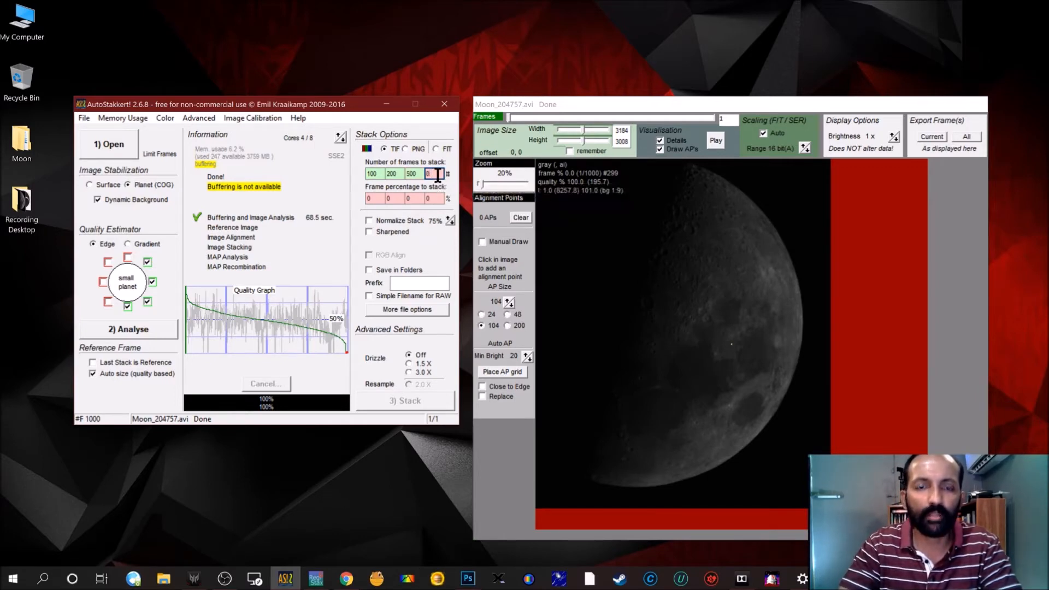
pyautogui.write('1000')
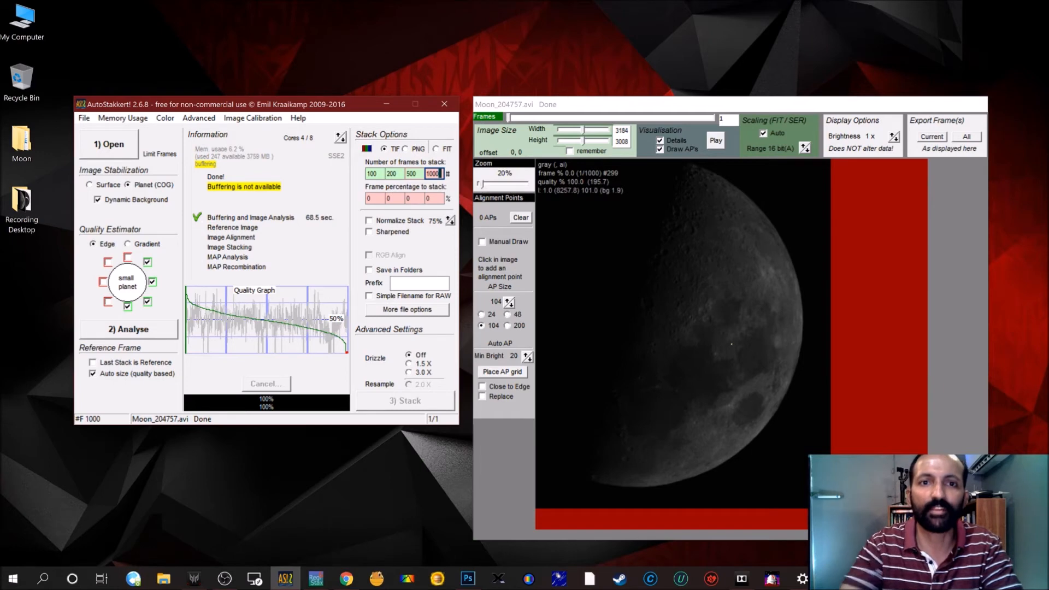
# Step: Try 5 and 10 as the first two frame percentages to stack, and clear them again
pyautogui.click(379, 198)
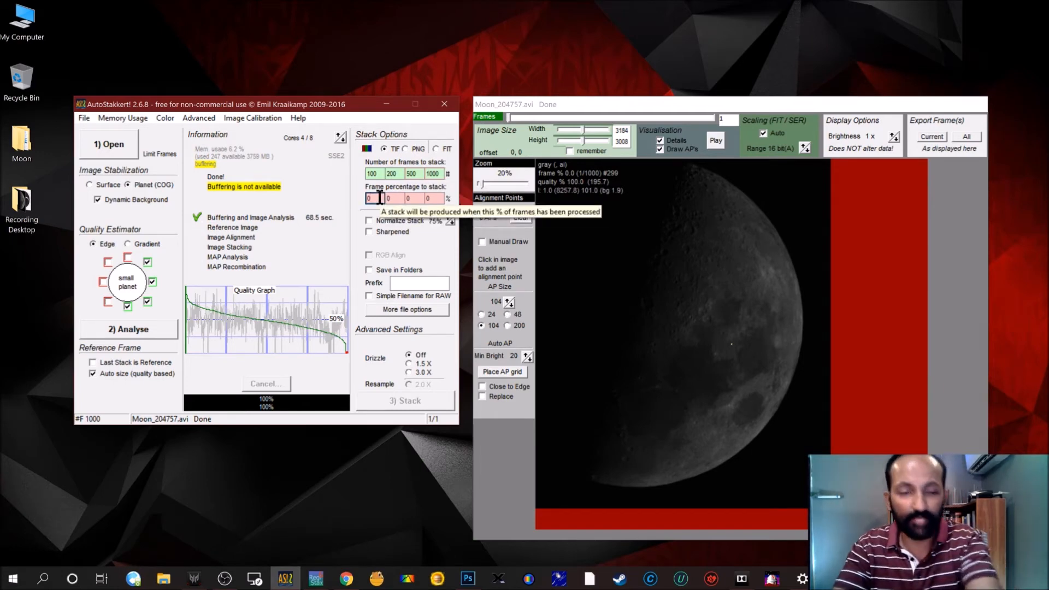
pyautogui.write('5')
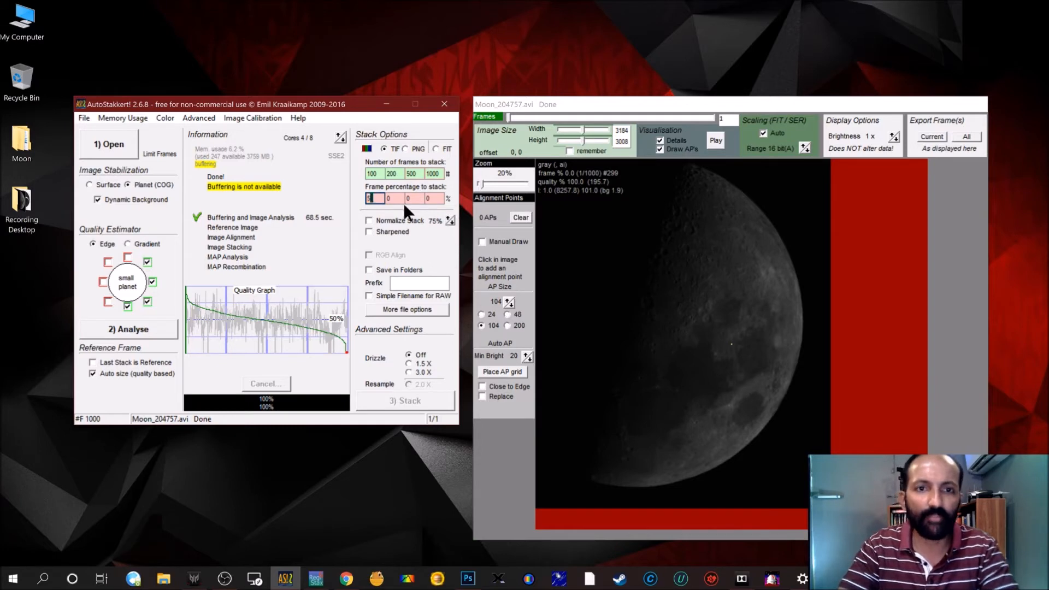
pyautogui.click(399, 198)
pyautogui.write('10')
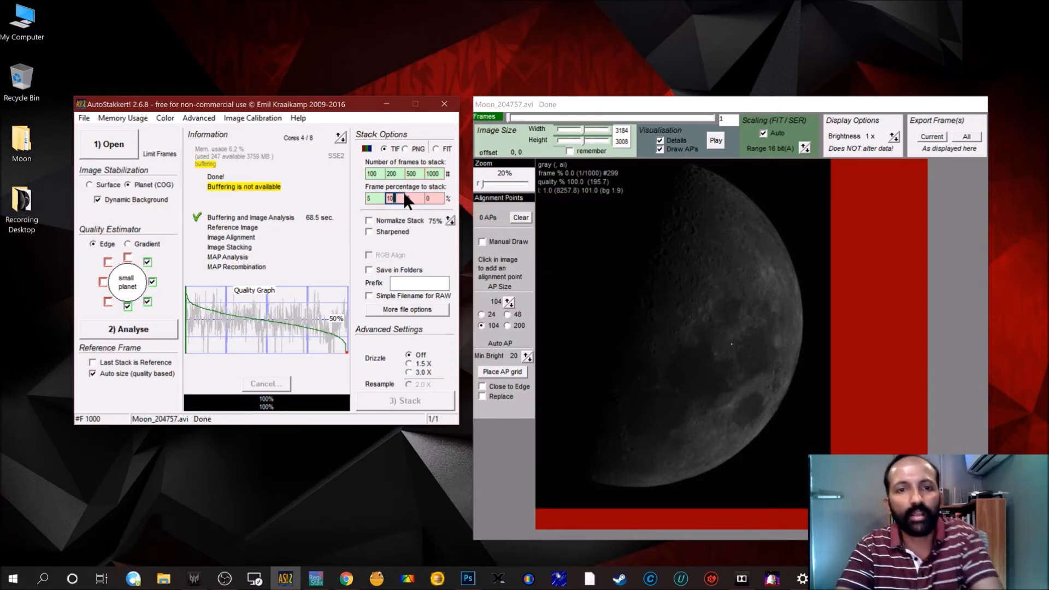
pyautogui.moveTo(378, 199); pyautogui.dragTo(298, 201)
pyautogui.press('BackSpace')
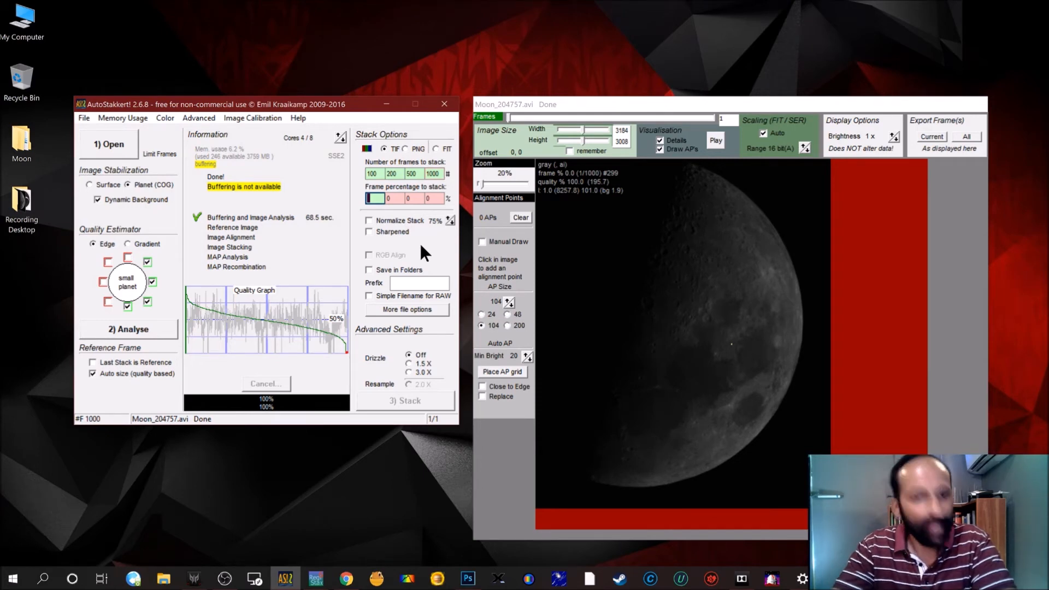
pyautogui.click(407, 460)
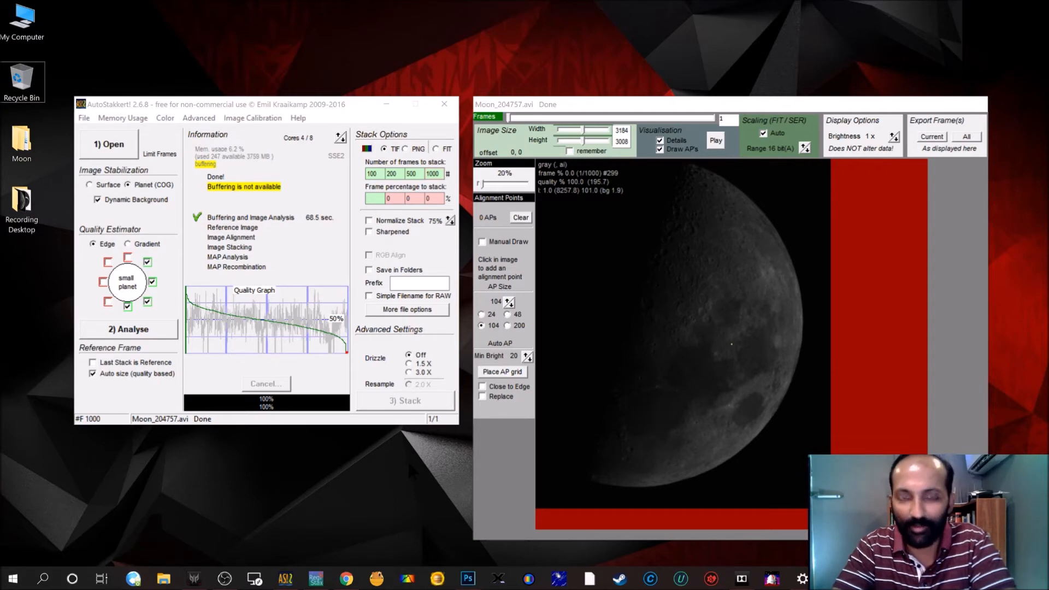
pyautogui.click(381, 241)
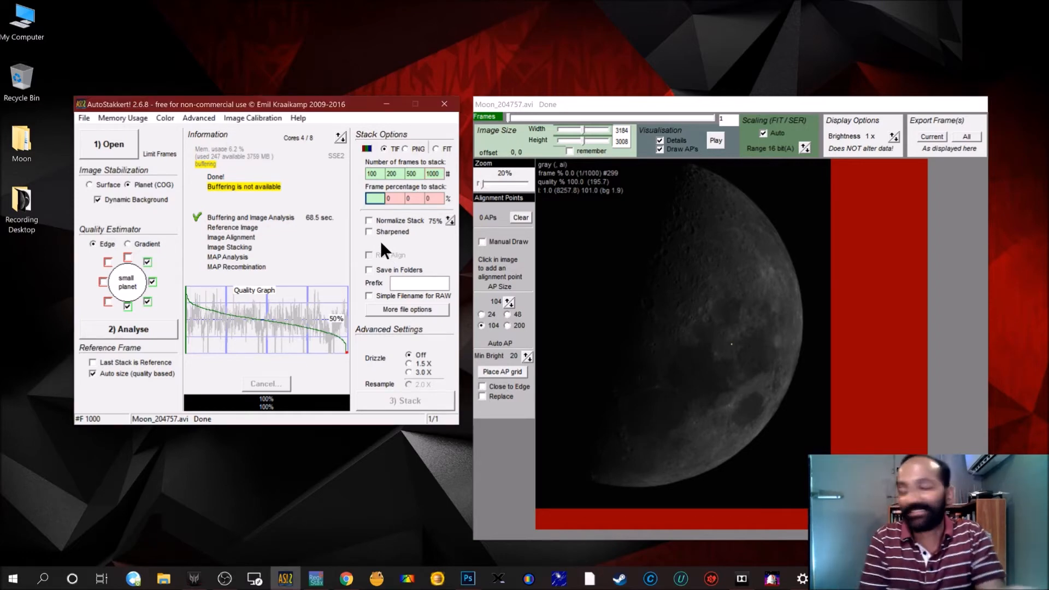
pyautogui.click(399, 457)
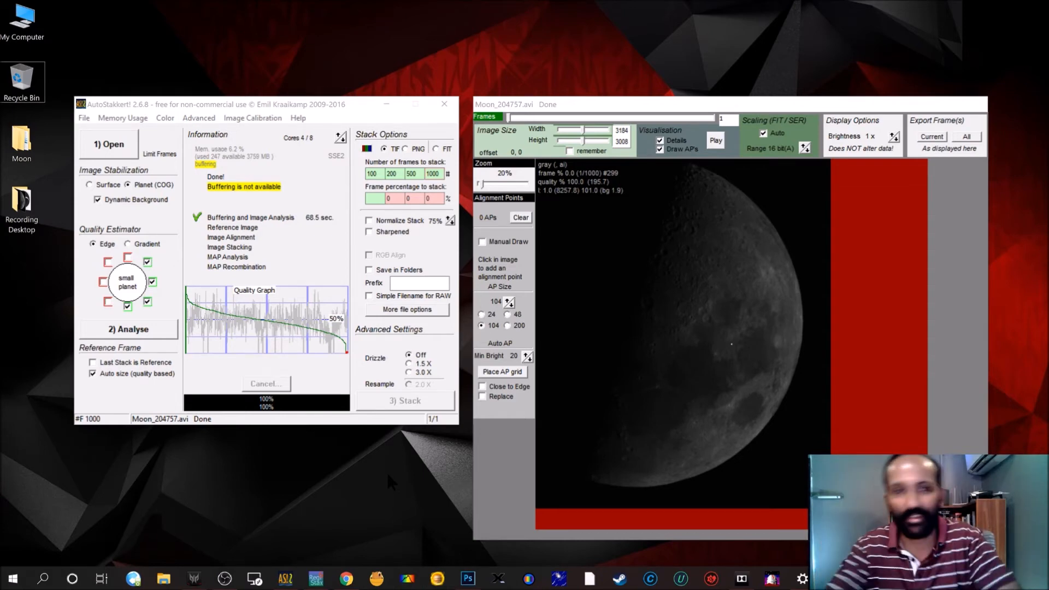
# Step: Enable Normalize Stack and Sharpened for the stacked output
pyautogui.click(369, 221)
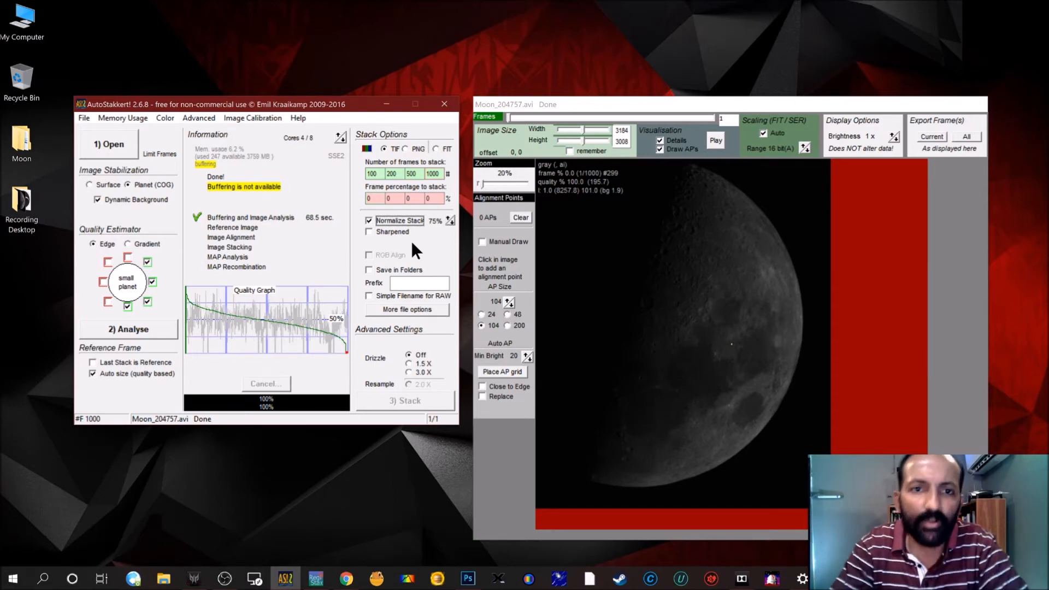
pyautogui.click(368, 232)
pyautogui.click(369, 232)
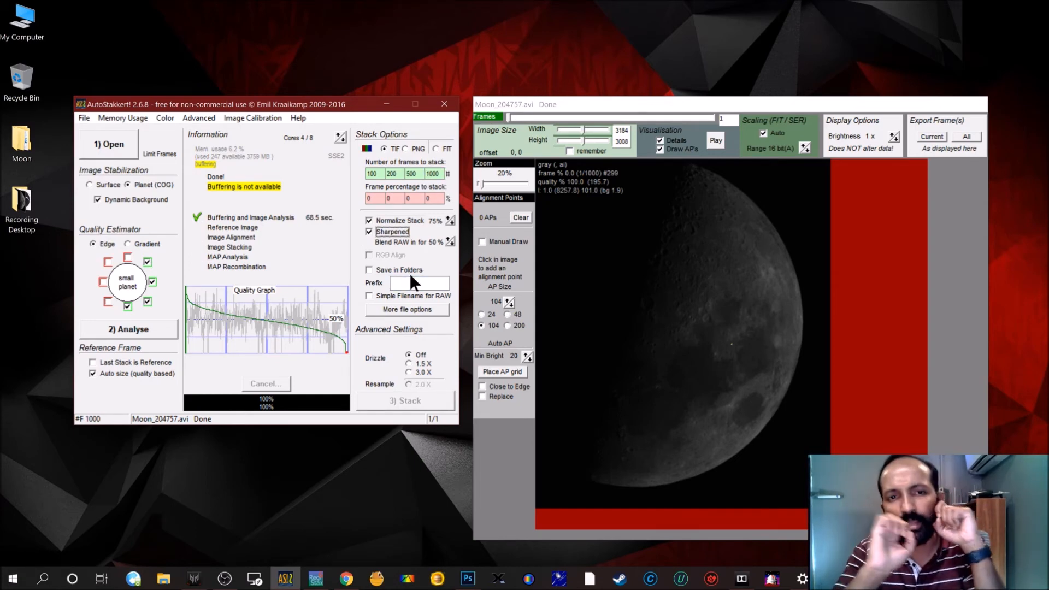
# Step: Lower the Blend RAW percentage of the sharpened output to 25% and return it to 50%
pyautogui.click(450, 241)
pyautogui.click(452, 245)
pyautogui.click(452, 245)
pyautogui.click(453, 245)
pyautogui.click(453, 246)
pyautogui.click(452, 245)
pyautogui.click(452, 246)
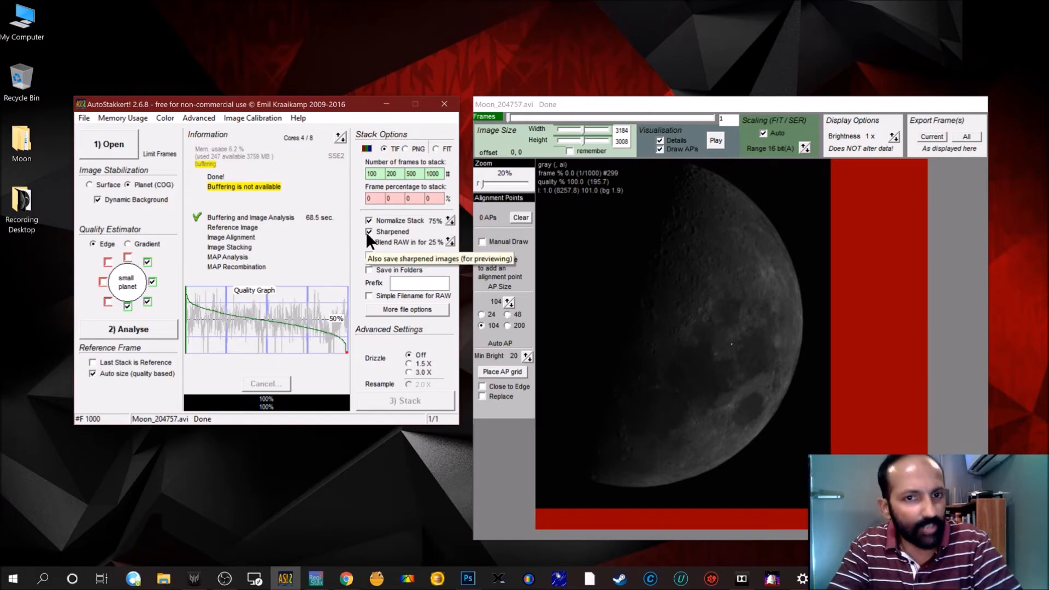
pyautogui.click(447, 239)
pyautogui.click(447, 239)
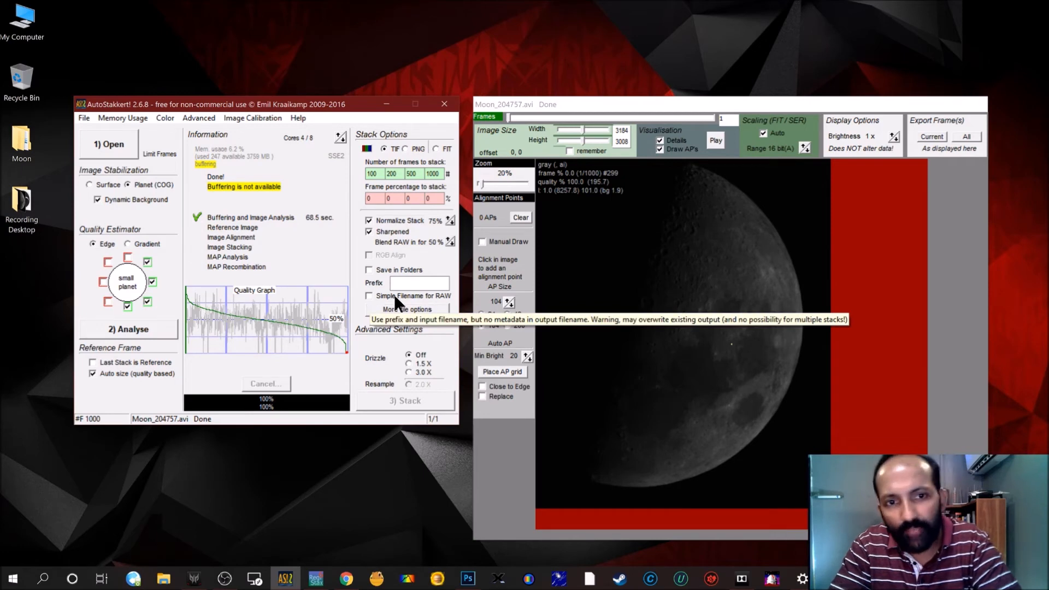
# Step: Turn off opening the finished stack in Registax in the additional file options
pyautogui.click(438, 310)
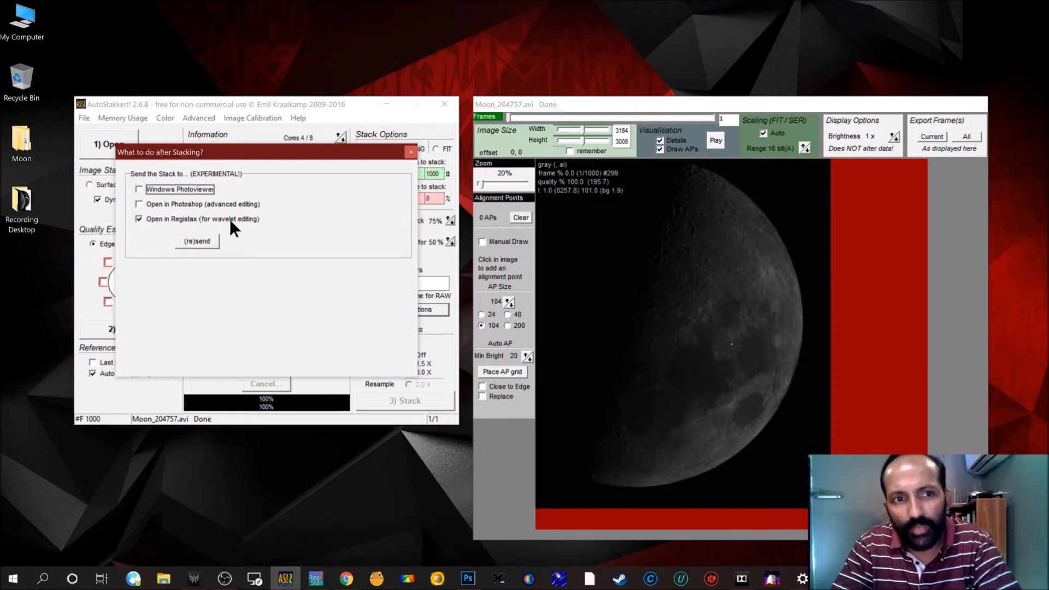
pyautogui.click(140, 218)
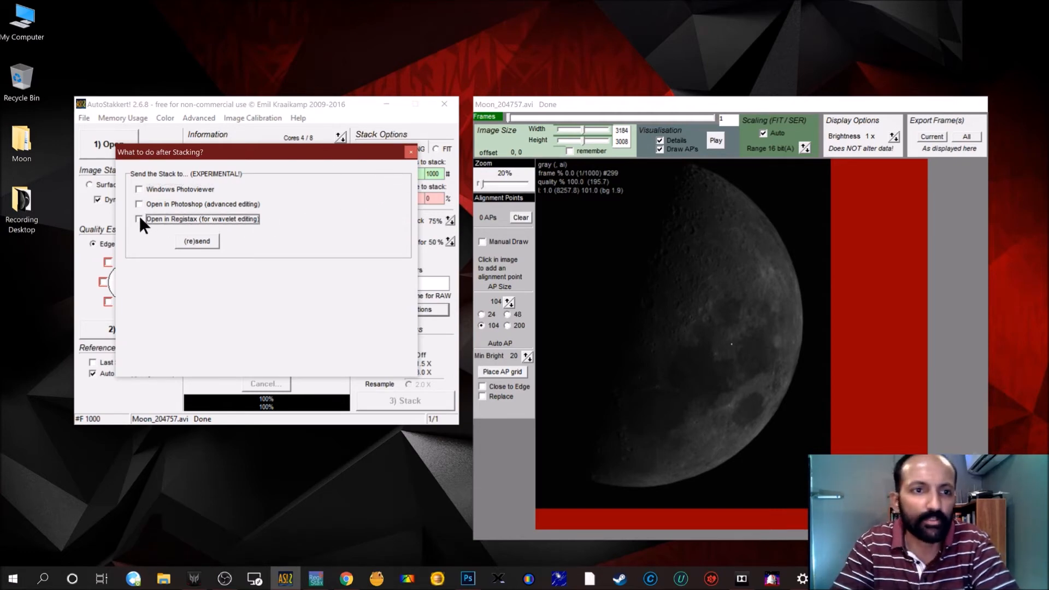
pyautogui.click(412, 152)
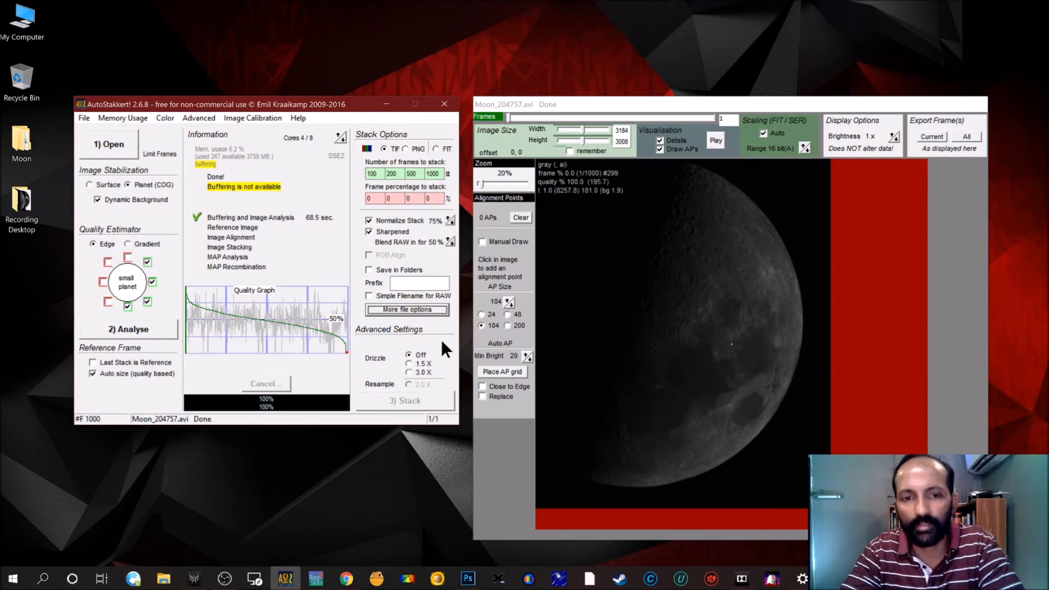
# Step: Try the 1.5 X and 3.0 X Drizzle settings and set Drizzle back to Off
pyautogui.click(409, 364)
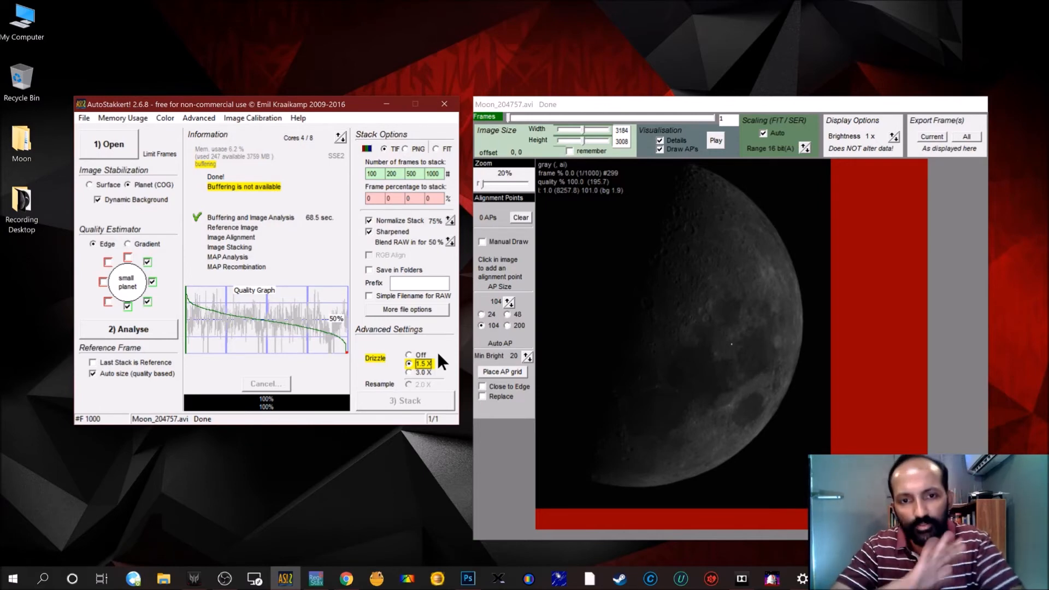
pyautogui.click(409, 355)
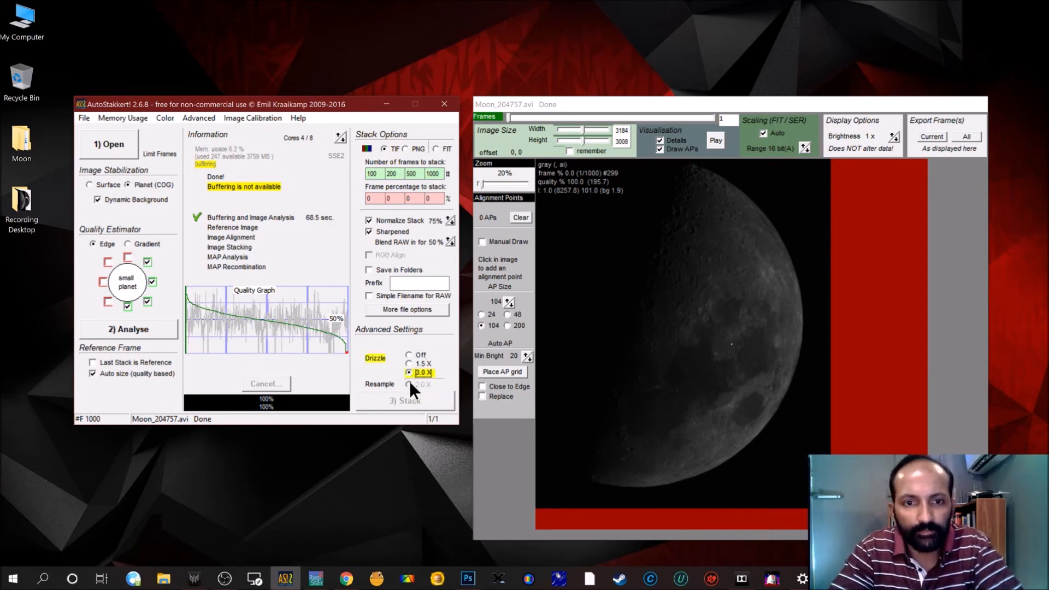
pyautogui.click(408, 354)
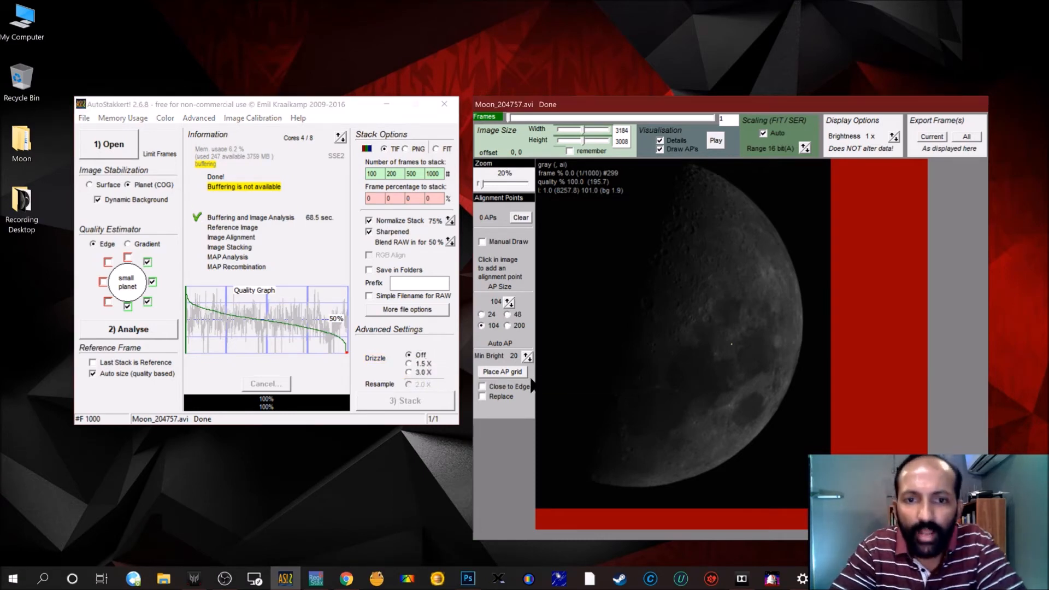
# Step: Place four alignment points of size 104 on the bright upper part of the Moon
pyautogui.click(741, 265)
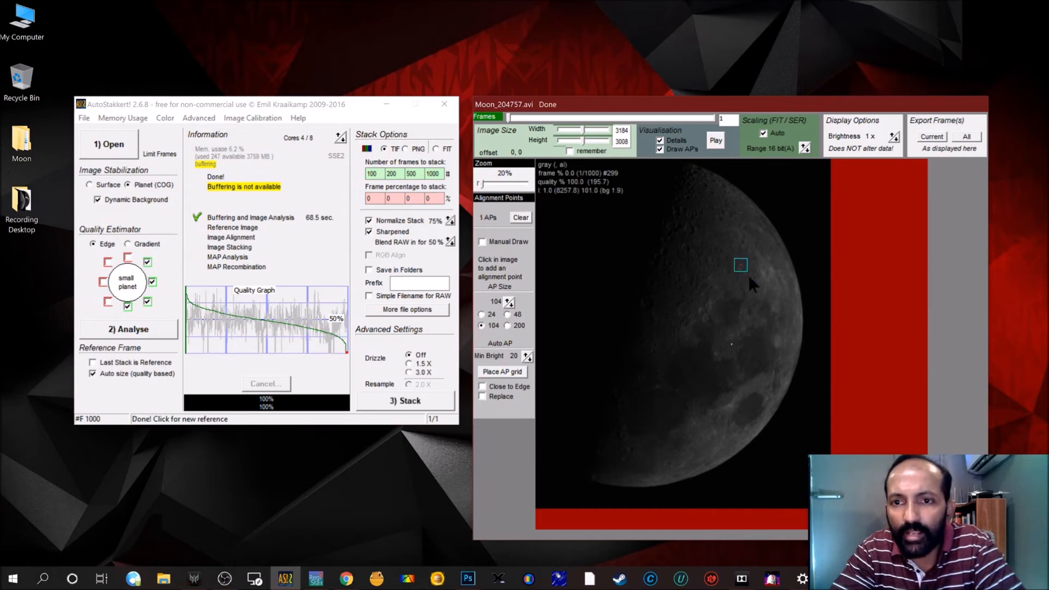
pyautogui.click(766, 309)
pyautogui.click(735, 309)
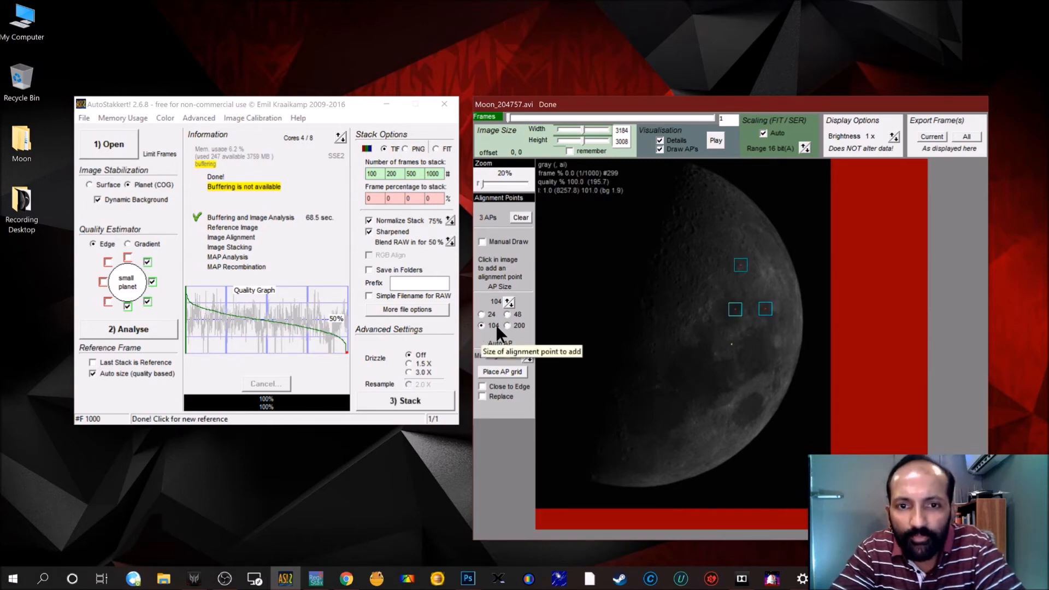
pyautogui.click(758, 282)
# Step: Add one alignment point of size 48 and one of size 24 nearer the Moon's shadow side
pyautogui.click(507, 314)
pyautogui.click(708, 320)
pyautogui.click(481, 314)
pyautogui.click(701, 265)
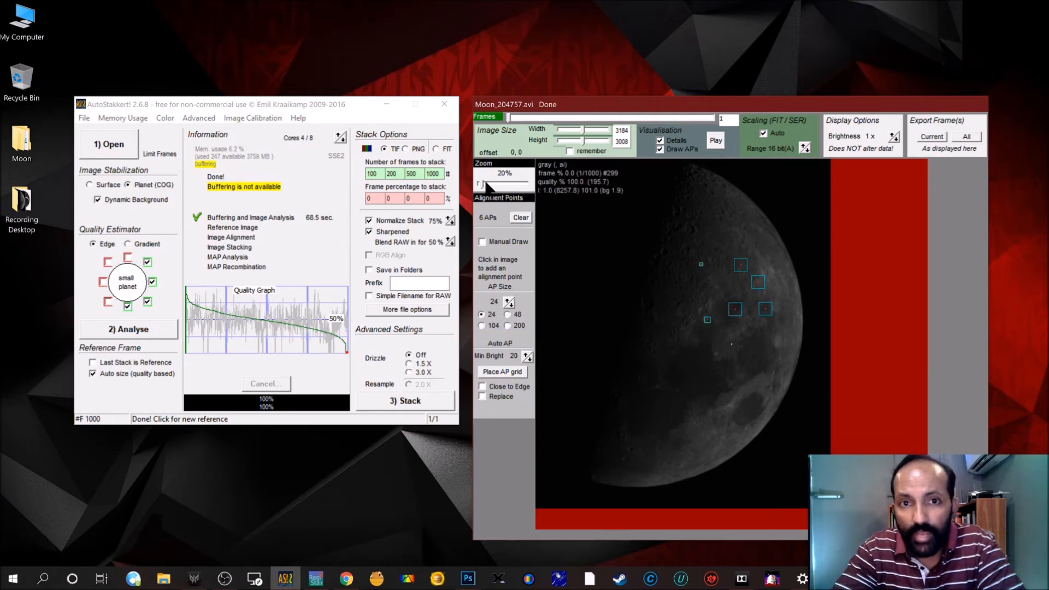
# Step: Zoom the Moon preview to 100% and add another size 24 alignment point on a small crater between the existing ones
pyautogui.moveTo(483, 182); pyautogui.dragTo(505, 186)
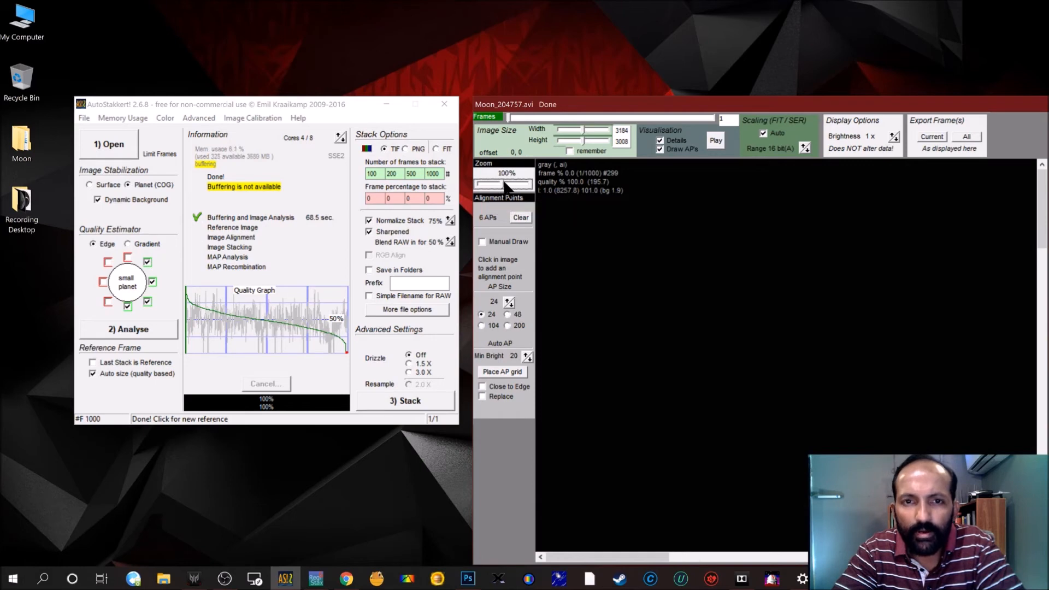
pyautogui.moveTo(635, 560); pyautogui.dragTo(809, 560)
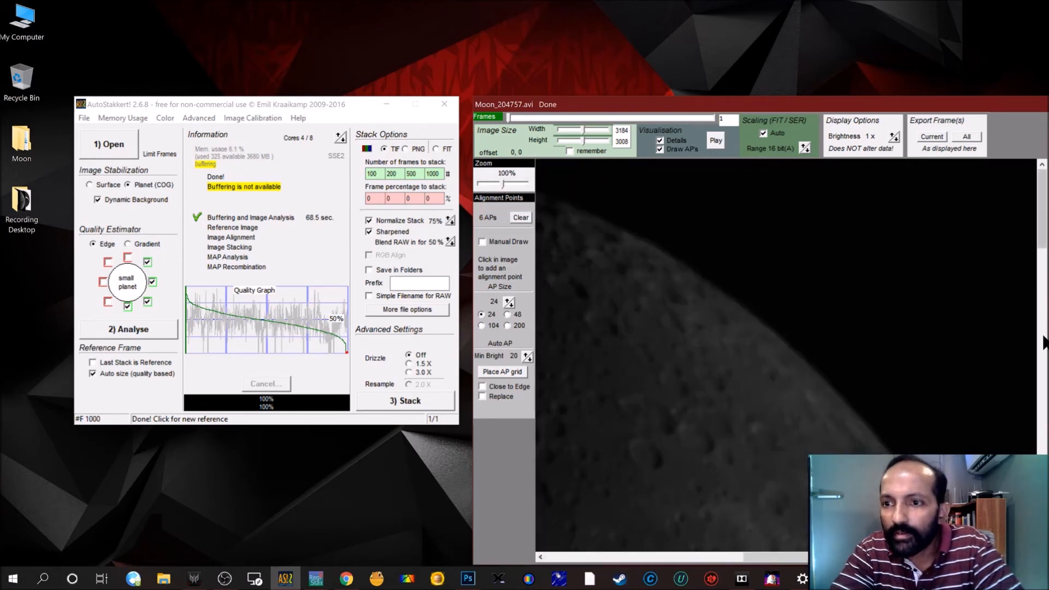
pyautogui.moveTo(1042, 252); pyautogui.dragTo(1044, 311)
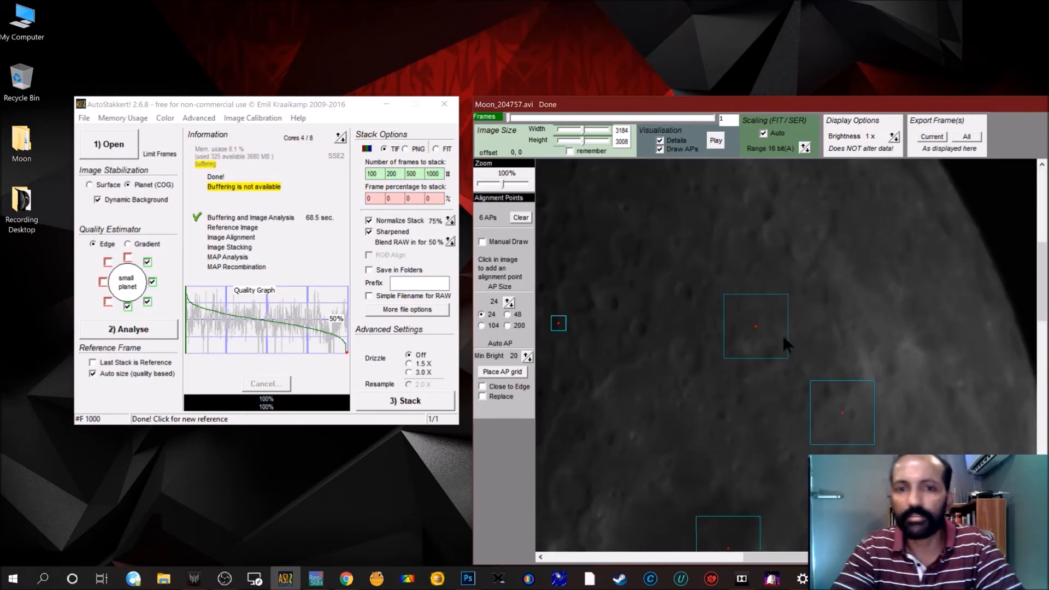
pyautogui.click(627, 317)
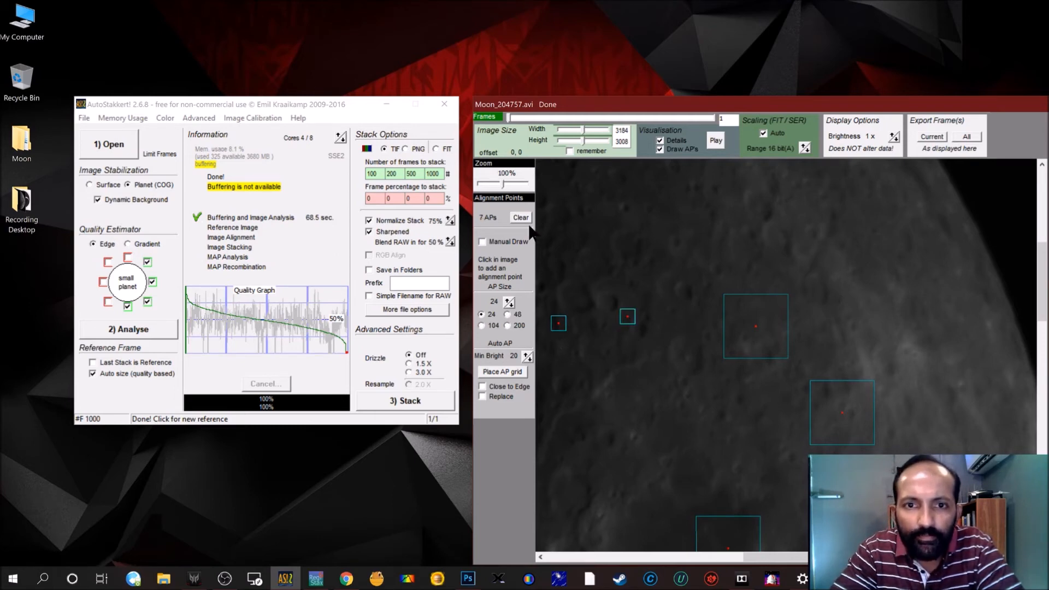
# Step: Enable Manual Draw and draw five custom-sized alignment points around individual craters in the upper part of the Moon
pyautogui.click(481, 241)
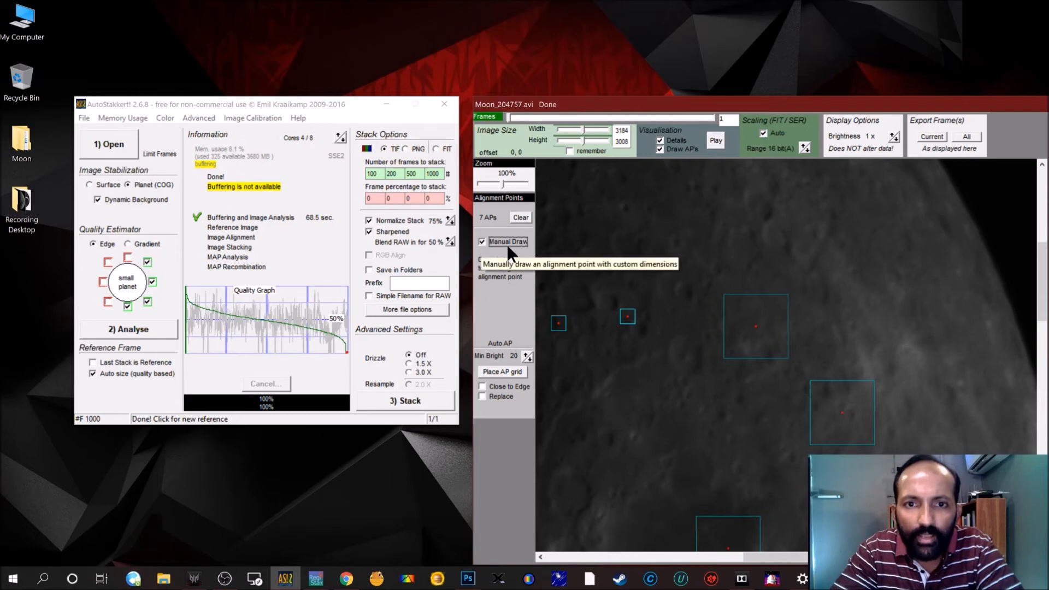
pyautogui.click(672, 275)
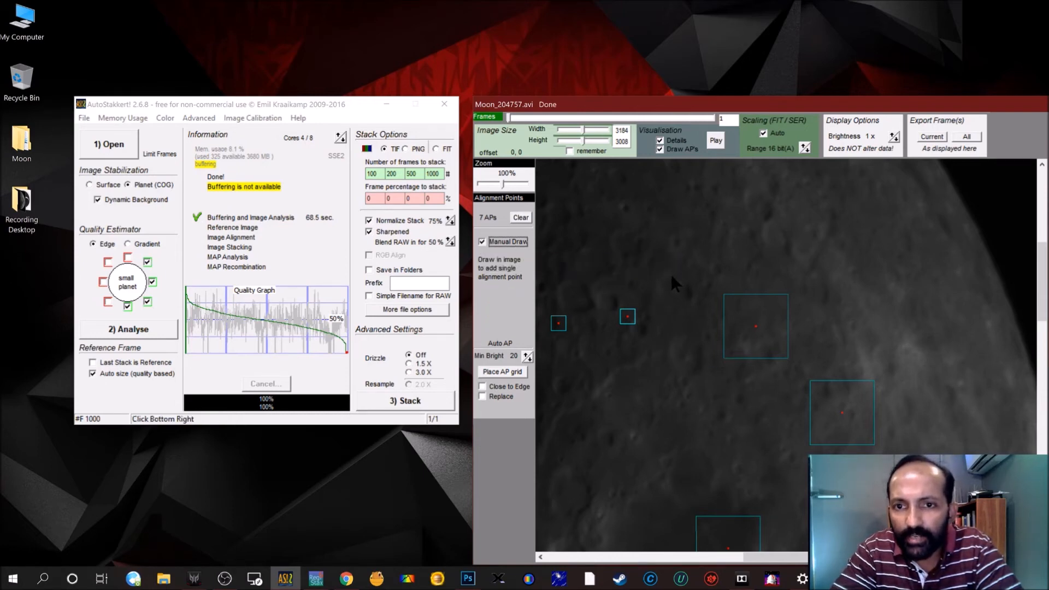
pyautogui.click(703, 310)
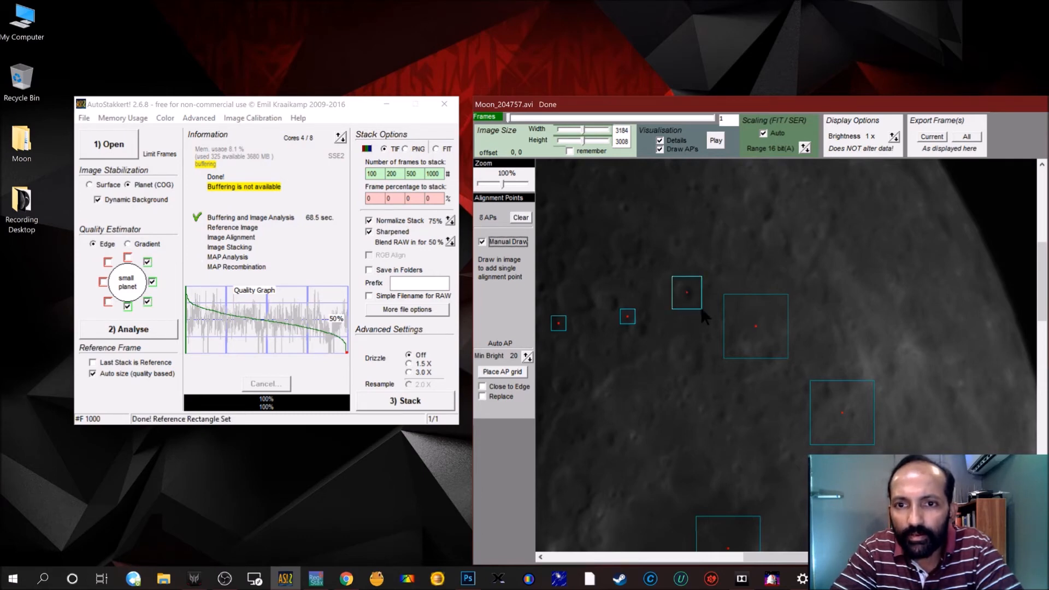
pyautogui.click(738, 186)
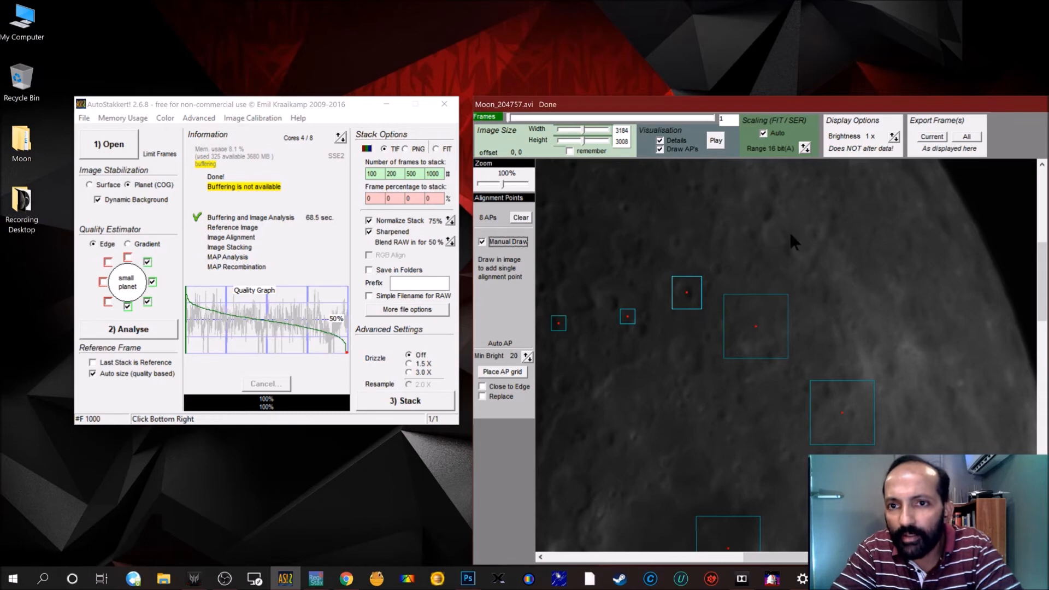
pyautogui.click(782, 229)
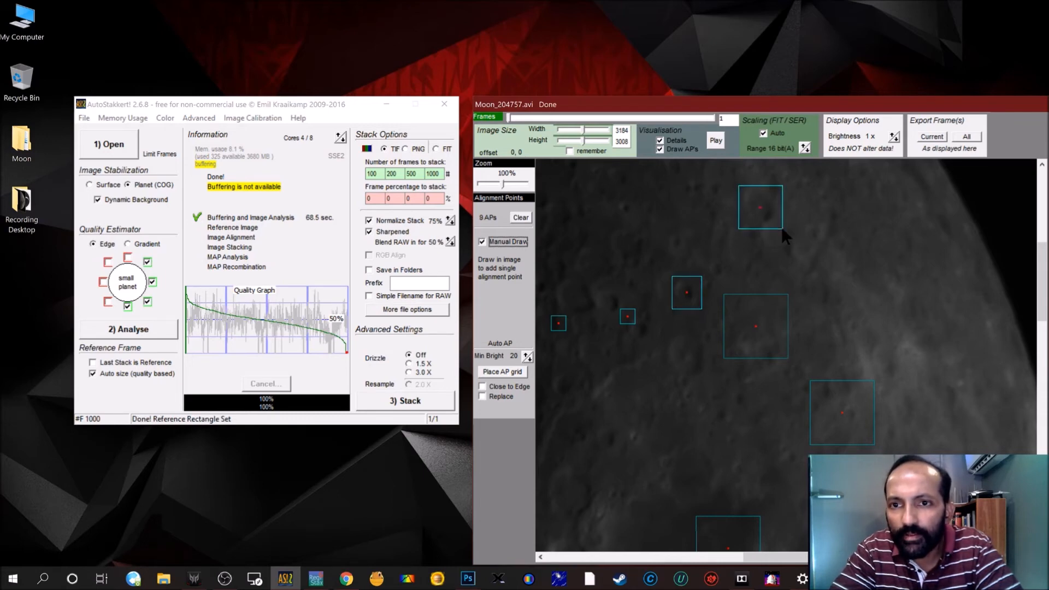
pyautogui.click(599, 385)
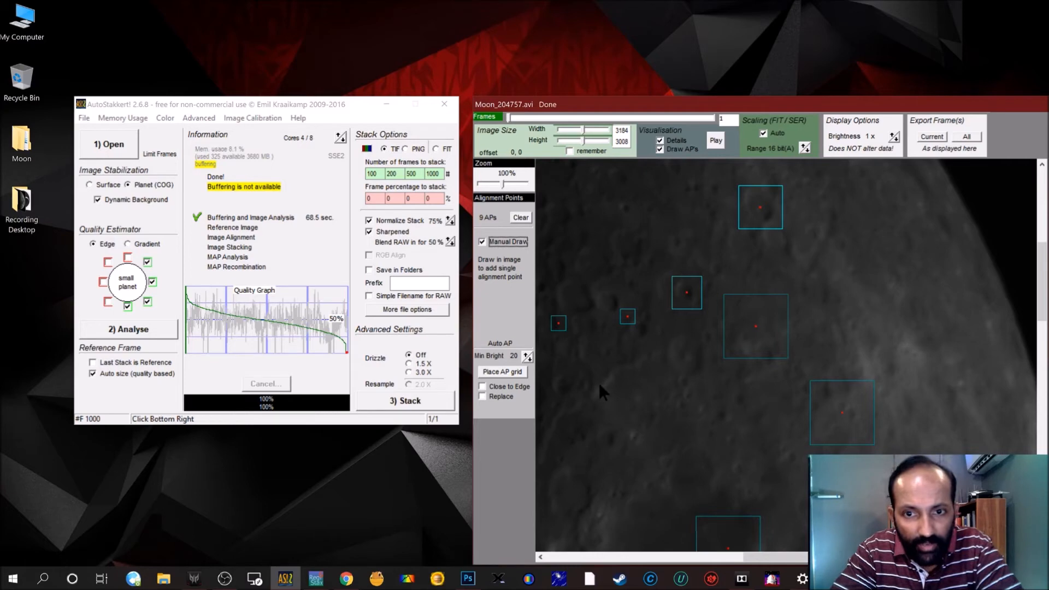
pyautogui.click(619, 406)
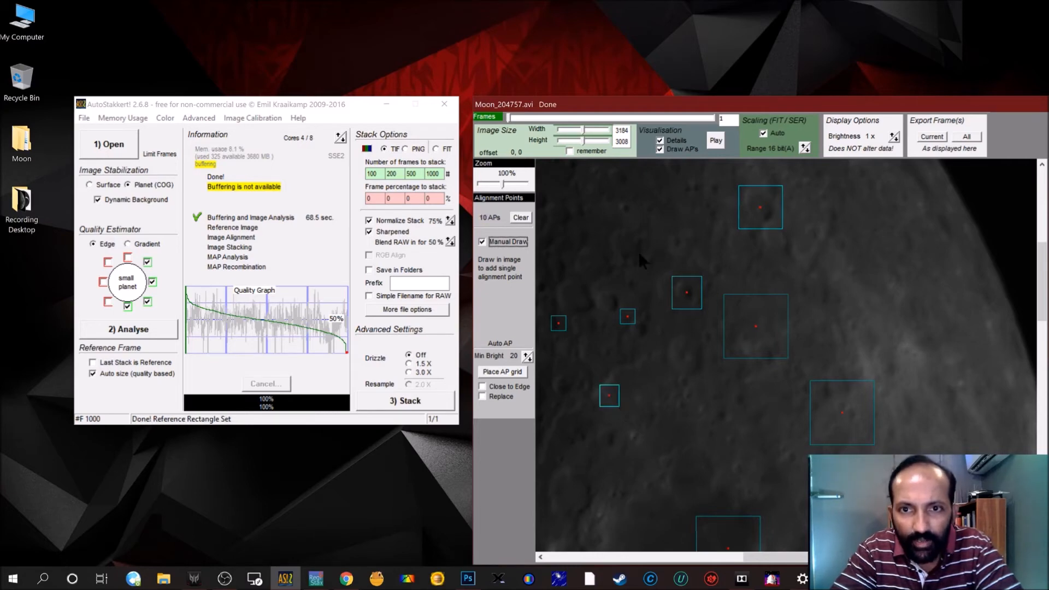
pyautogui.click(614, 201)
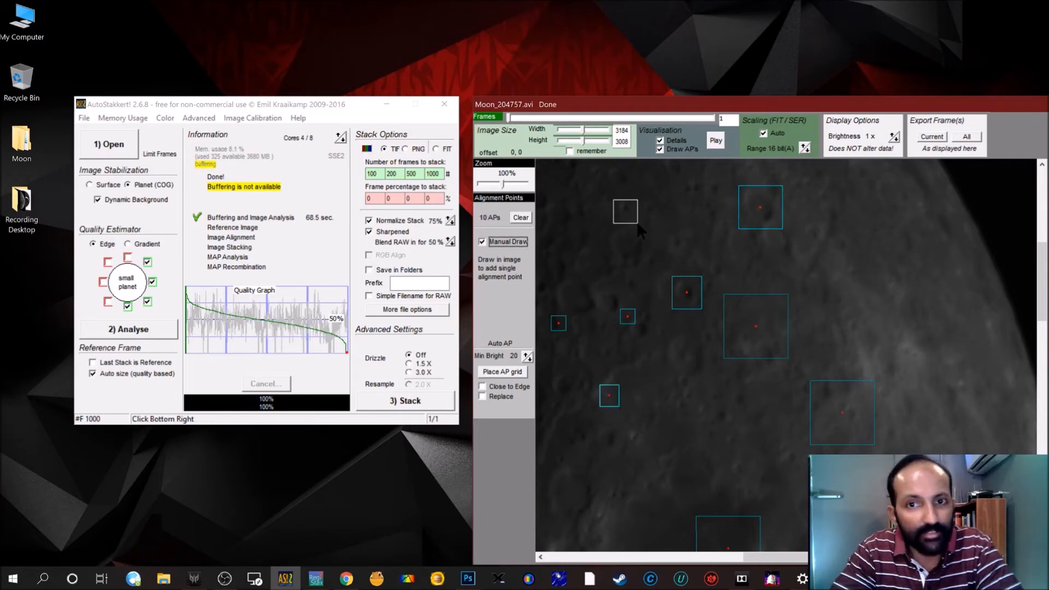
pyautogui.click(634, 218)
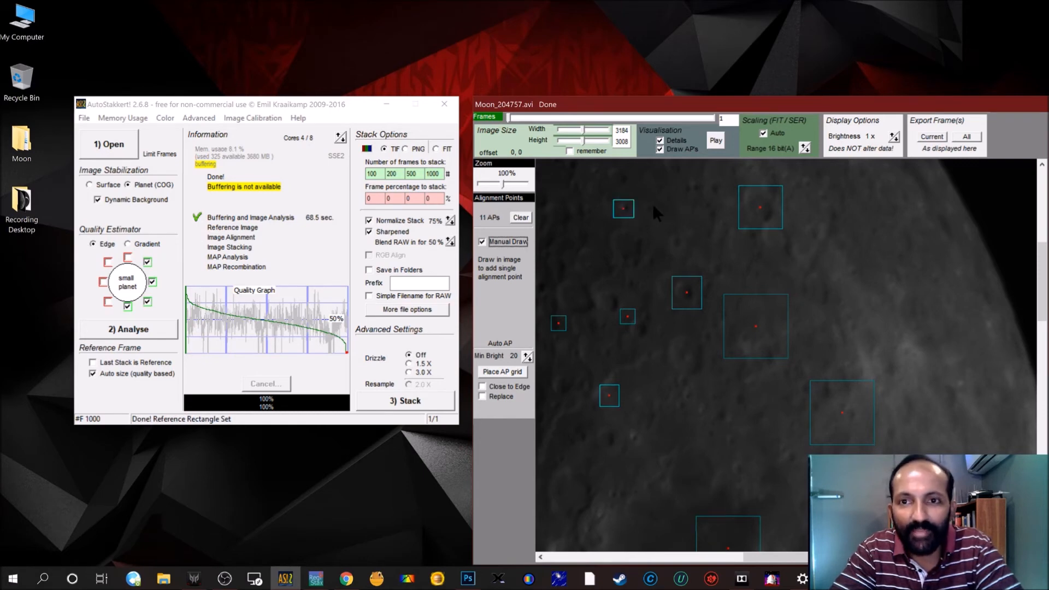
pyautogui.click(683, 181)
pyautogui.click(703, 197)
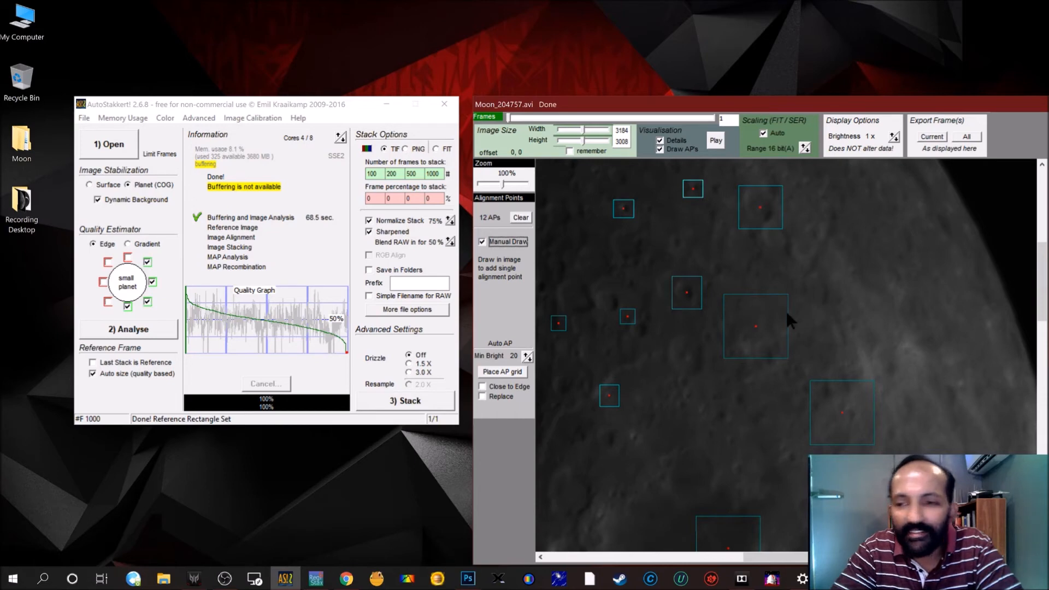
pyautogui.moveTo(1044, 295); pyautogui.dragTo(1045, 355)
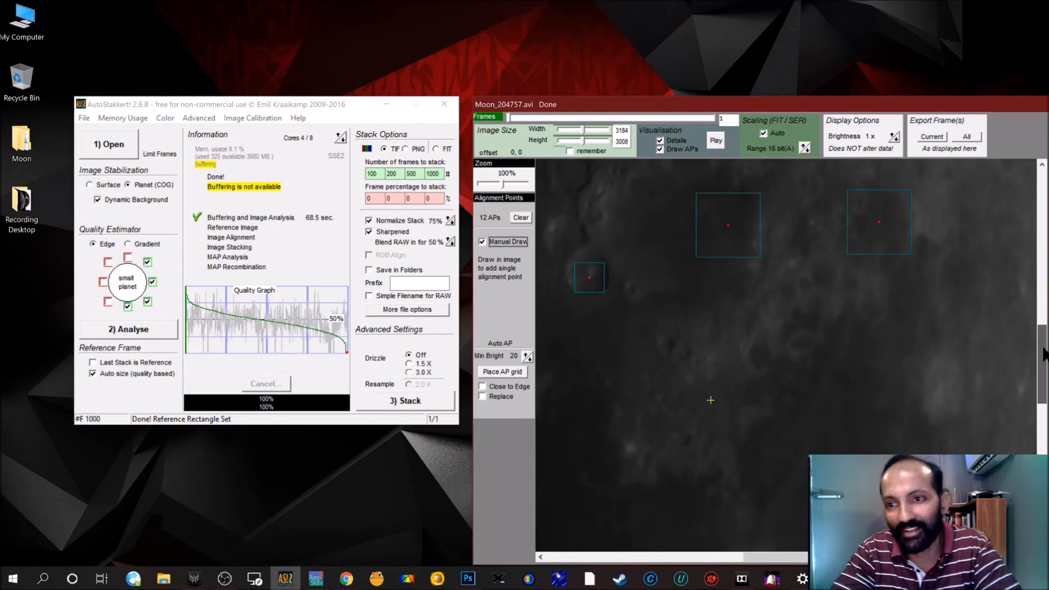
# Step: Clear all placed alignment points and turn off Manual Draw
pyautogui.moveTo(1044, 336); pyautogui.dragTo(1038, 252)
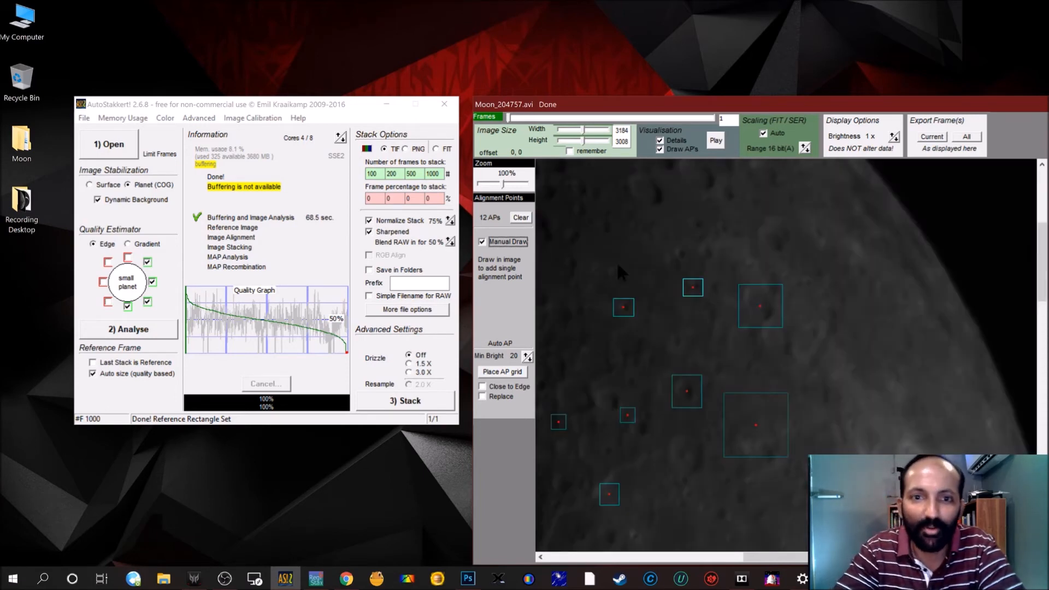
pyautogui.click(517, 213)
pyautogui.click(483, 241)
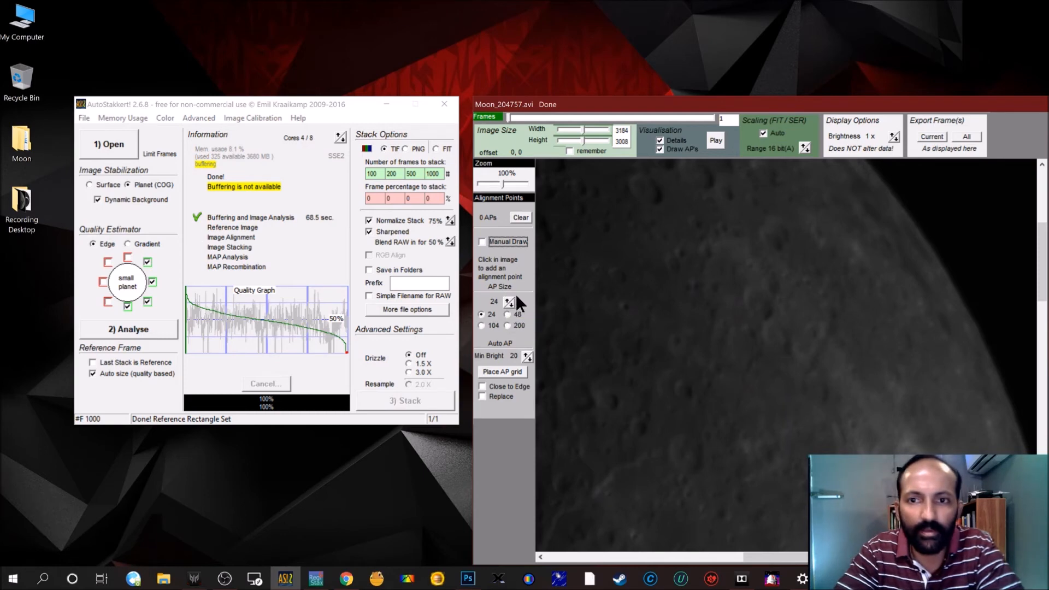
# Step: Set the preview to 20% zoom and 4x brightness, and place an automatic grid of size 200 alignment points over the Moon
pyautogui.click(503, 185)
pyautogui.moveTo(487, 200); pyautogui.dragTo(481, 198)
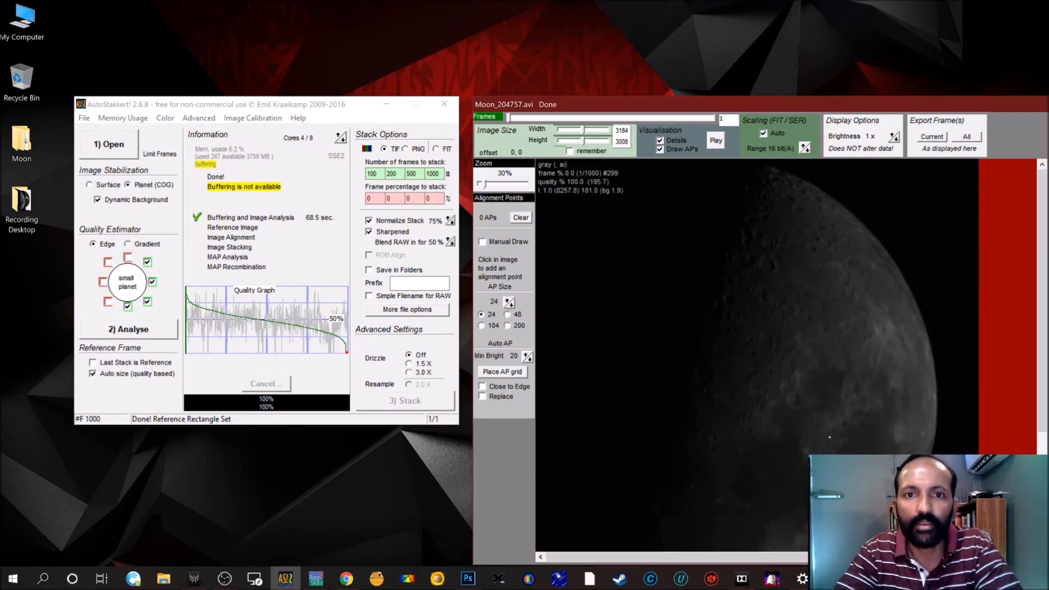
pyautogui.click(481, 185)
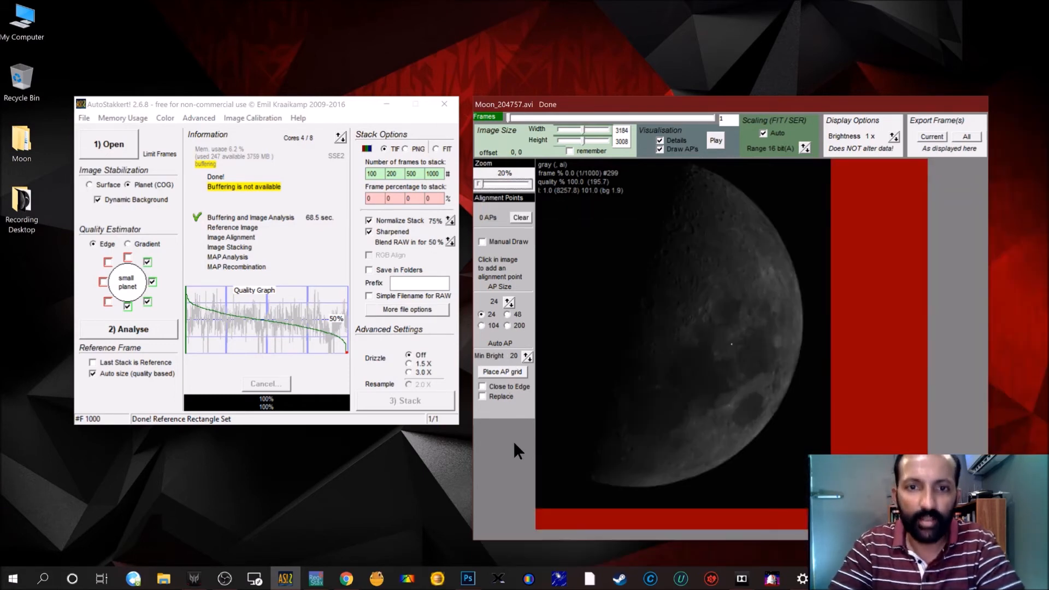
pyautogui.click(507, 326)
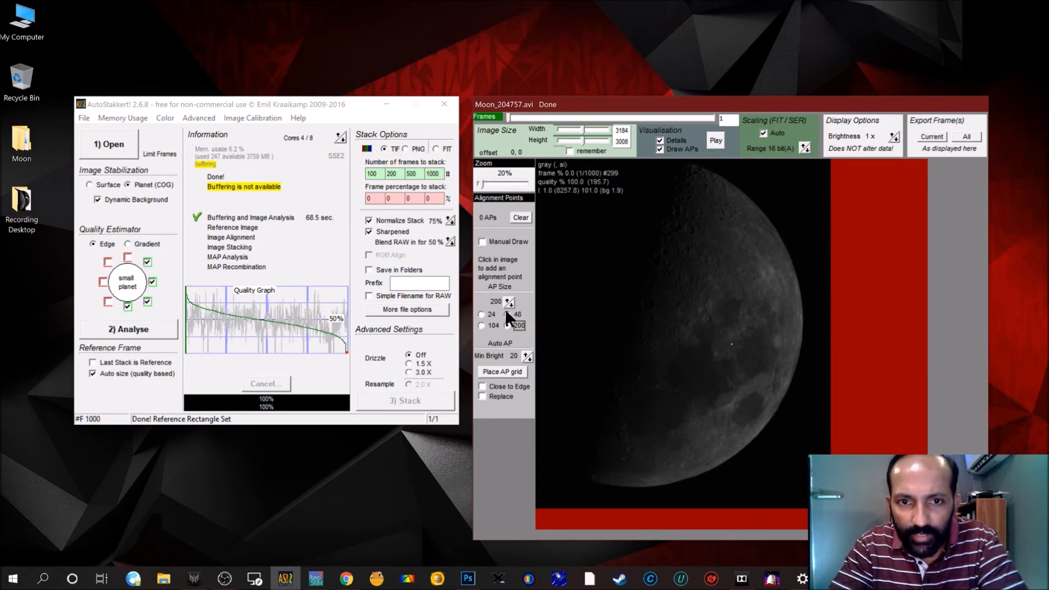
pyautogui.click(894, 133)
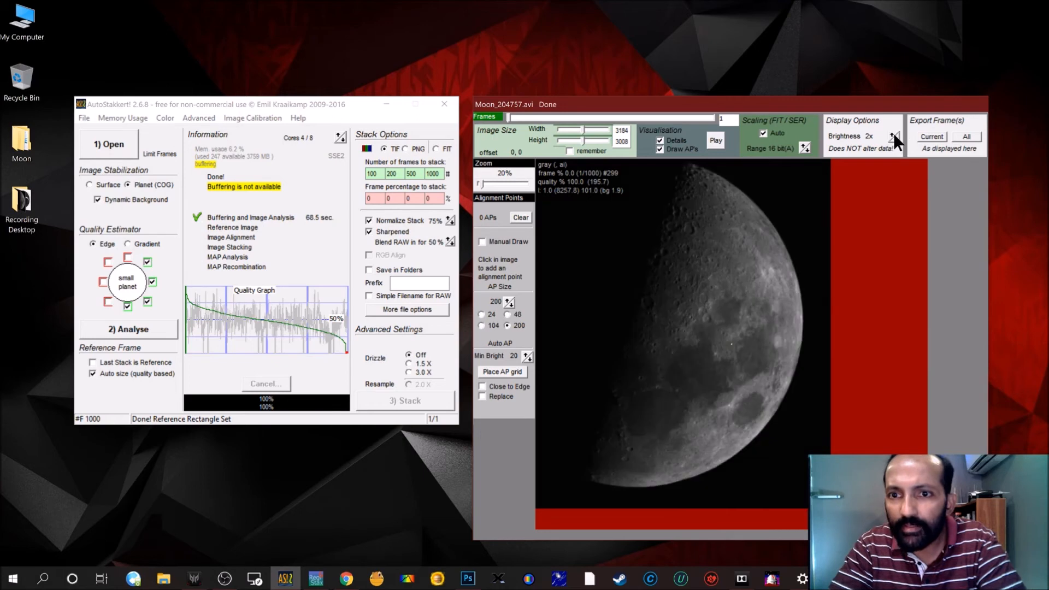
pyautogui.click(894, 132)
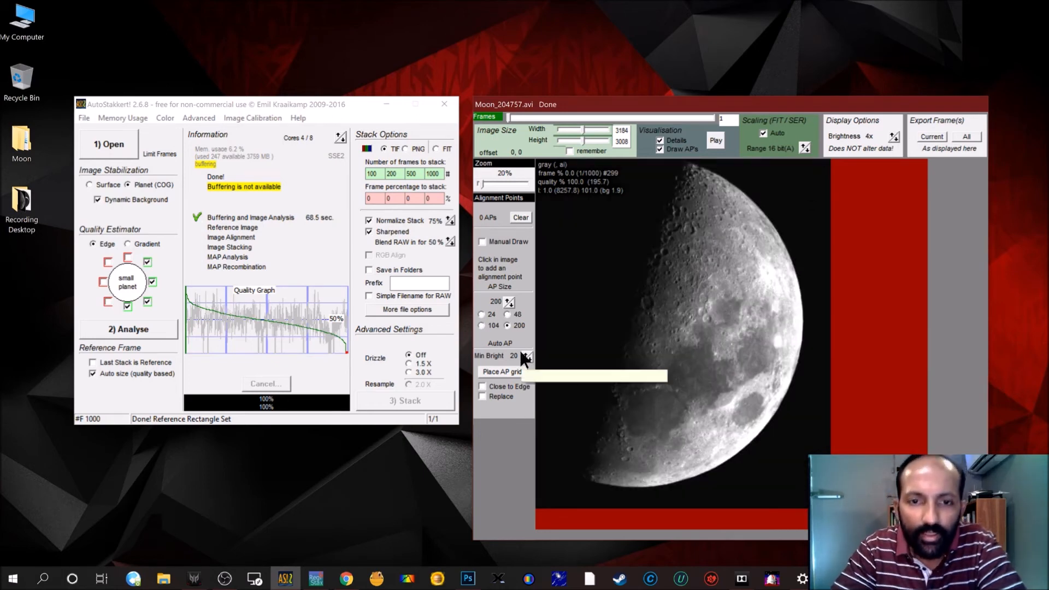
pyautogui.click(507, 371)
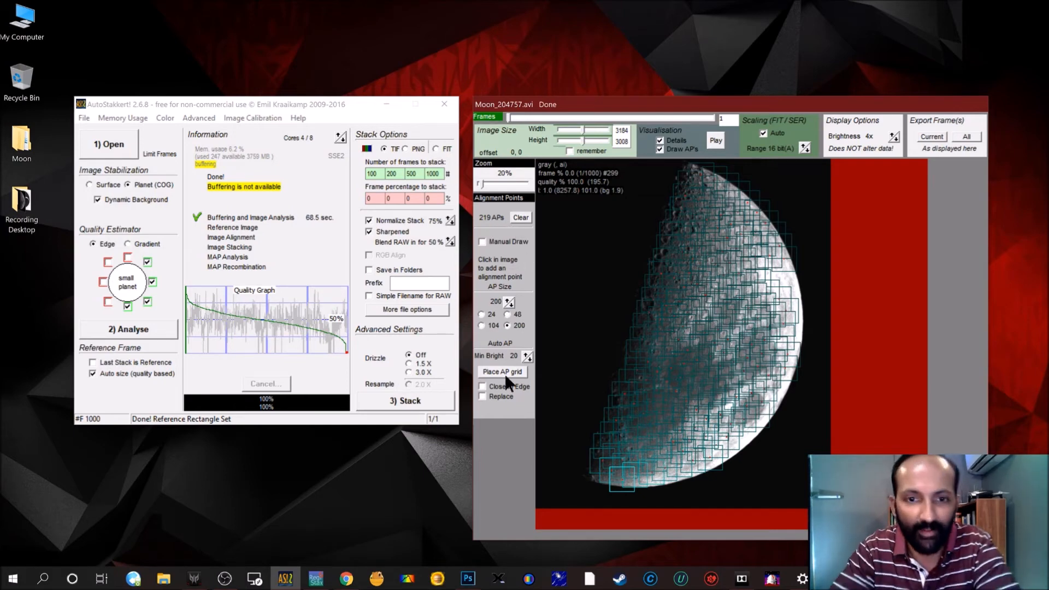
# Step: Set the alignment point size to 400 and add a second automatic alignment point grid over the existing one
pyautogui.click(507, 300)
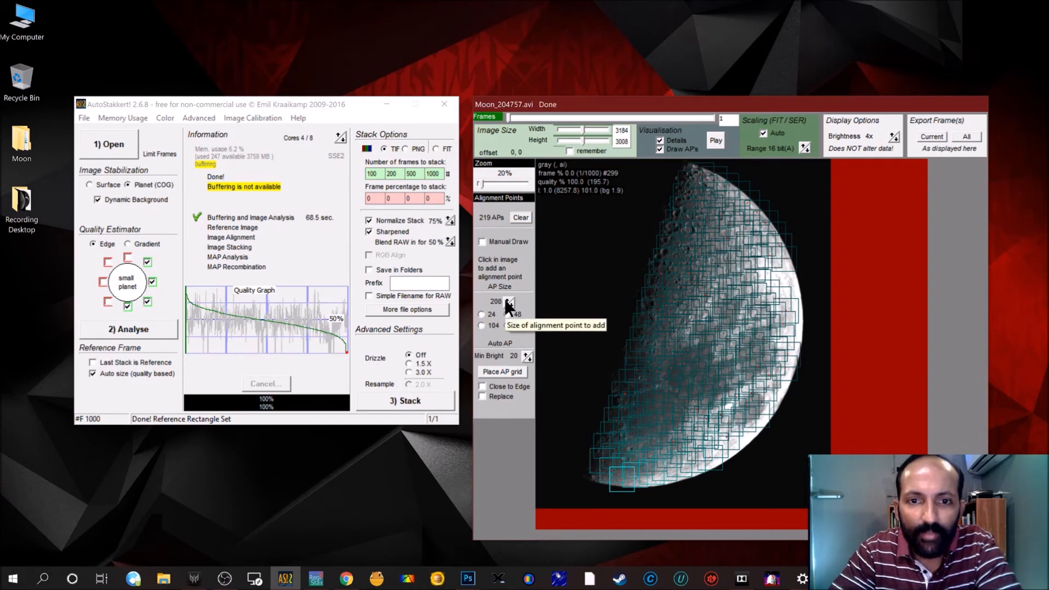
pyautogui.click(507, 301)
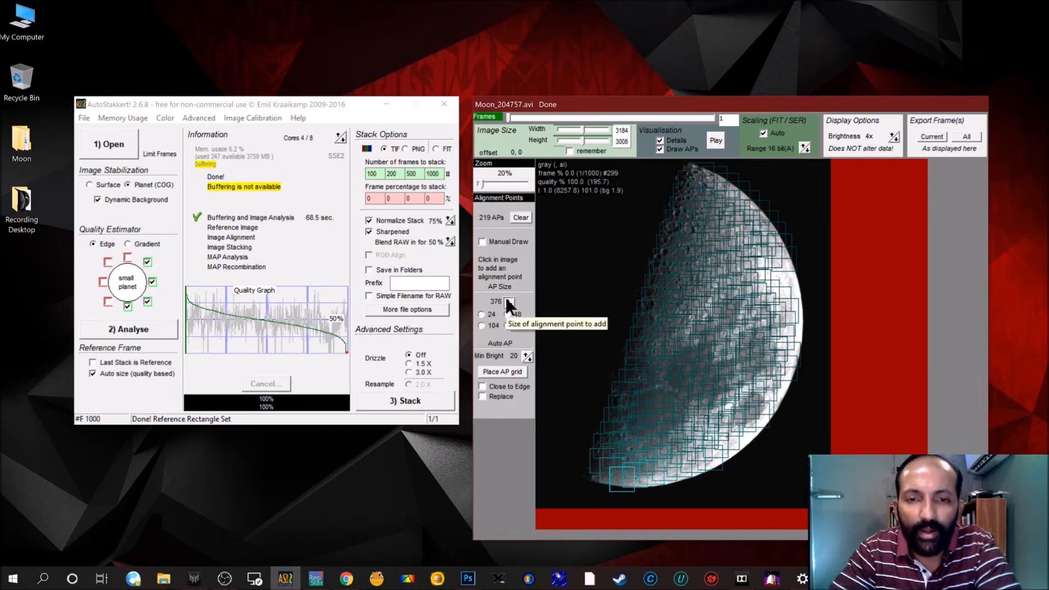
pyautogui.click(507, 301)
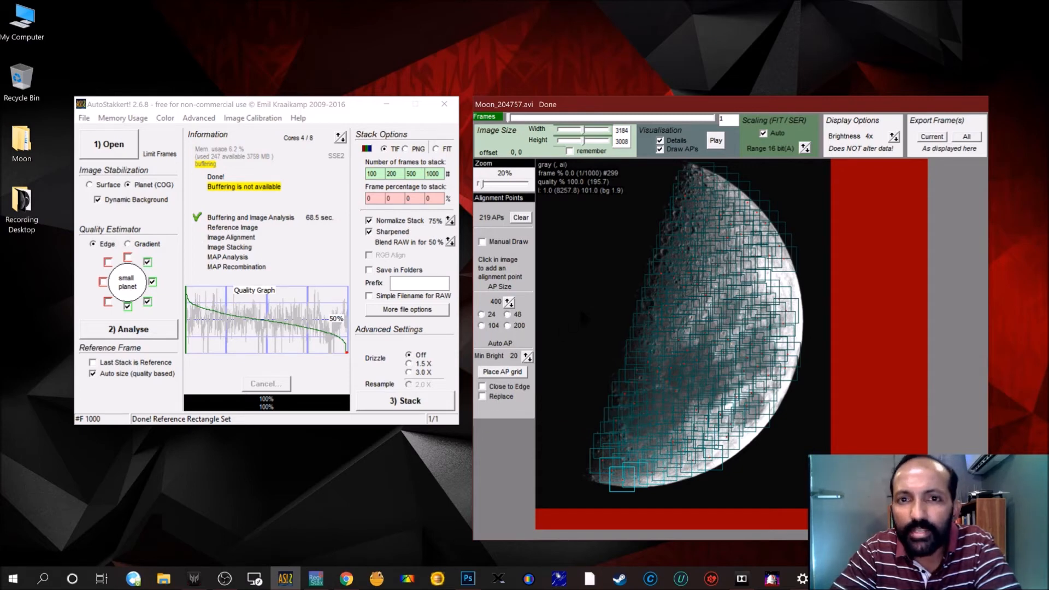
pyautogui.click(517, 371)
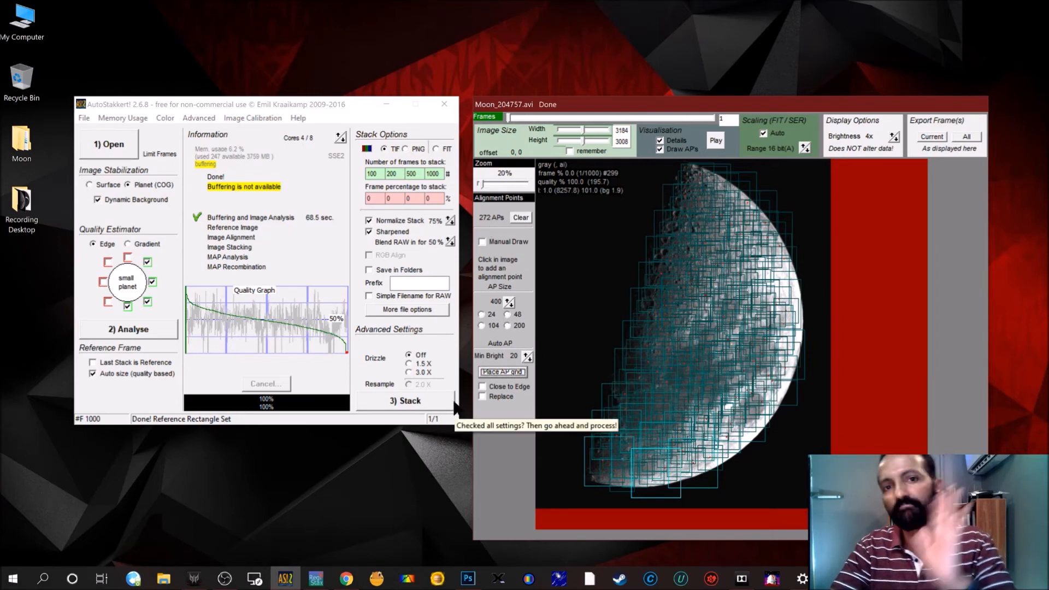
# Step: Start stacking the Moon recording with Drizzle off
pyautogui.click(435, 395)
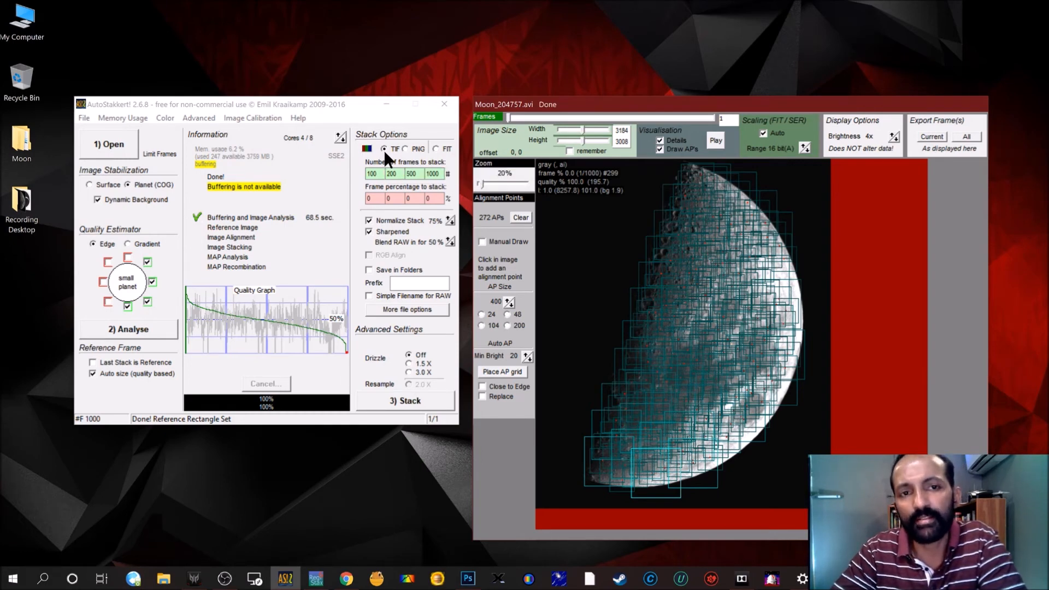
pyautogui.click(408, 123)
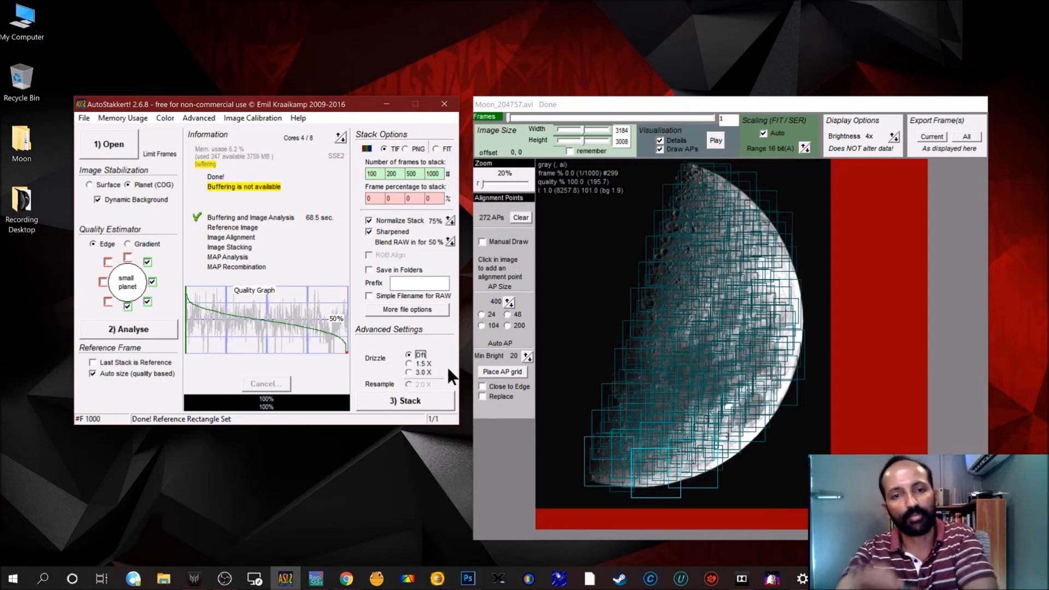
pyautogui.click(425, 398)
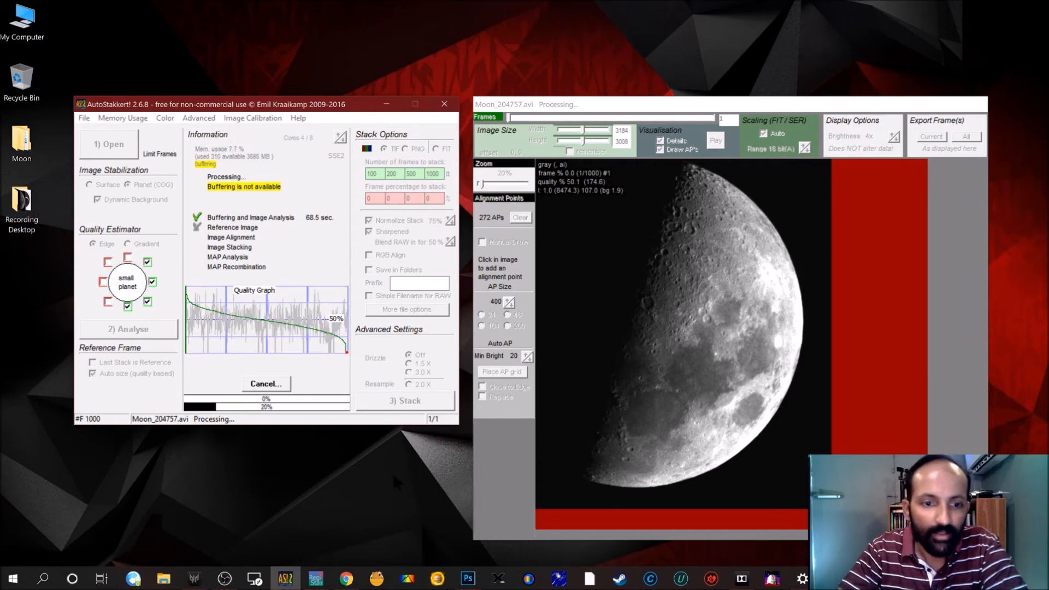
# Step: Switch to PredatorSense, move its window fully into view and set the overclocking mode to TURBO
pyautogui.moveTo(195, 580)
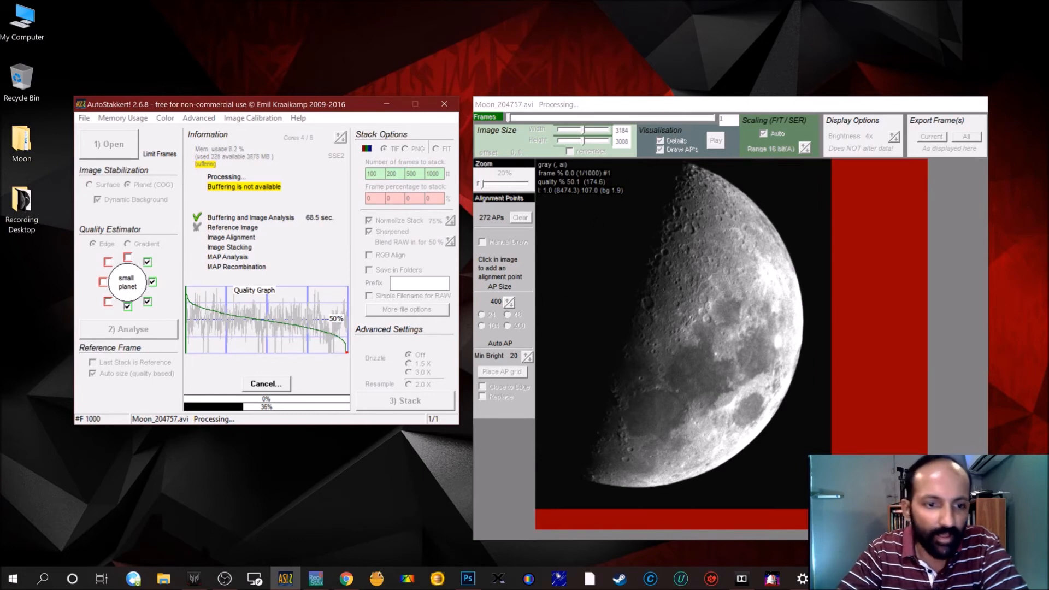
pyautogui.click(195, 580)
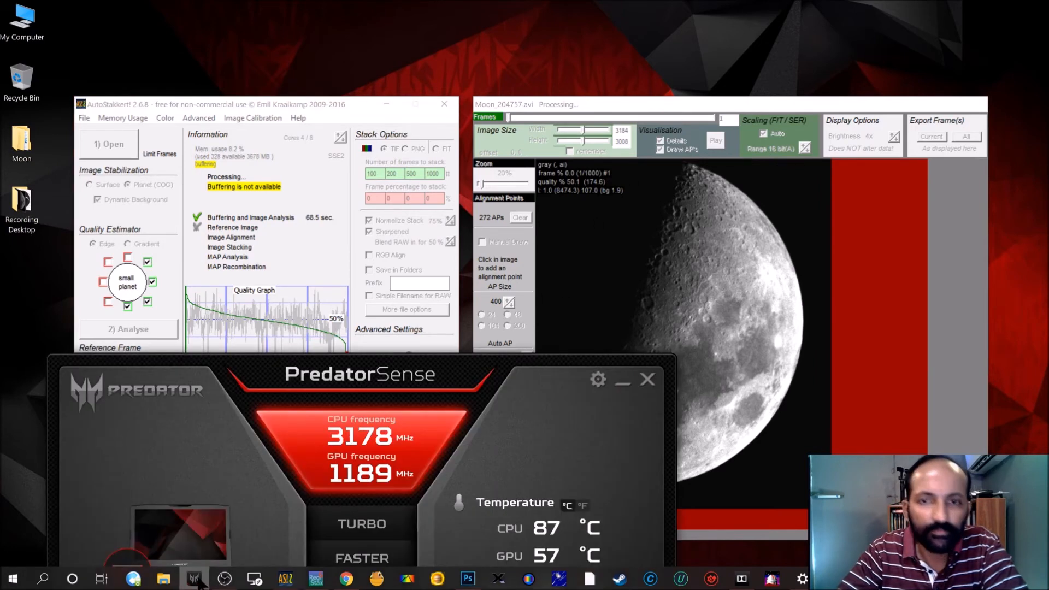
pyautogui.moveTo(533, 398); pyautogui.dragTo(881, 168)
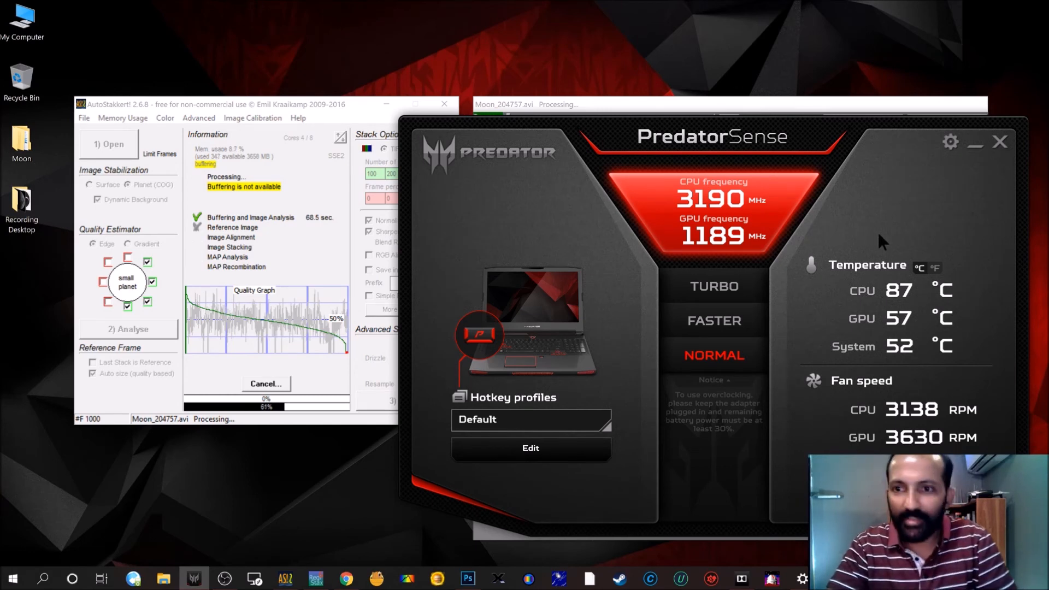
pyautogui.press('fn+f')
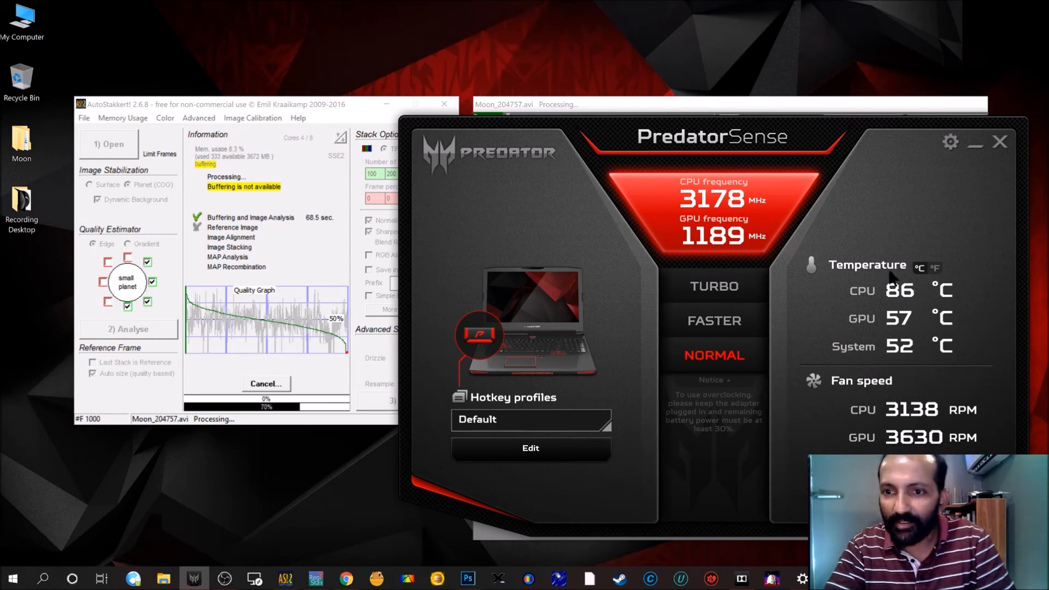
pyautogui.click(736, 290)
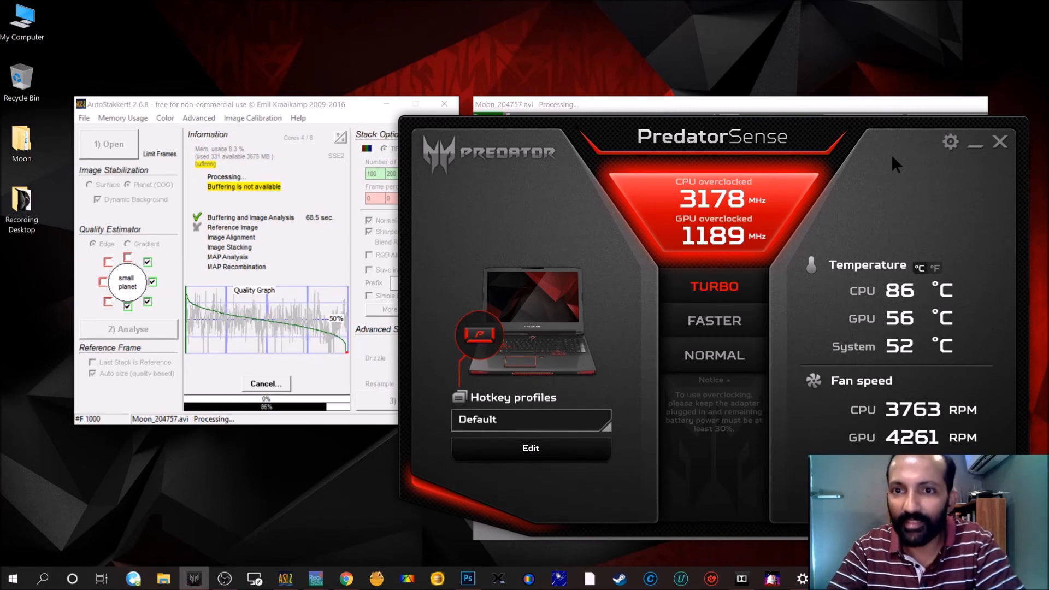
# Step: Examine the CPU and GPU clock speeds and temperatures alongside the stacking progress
pyautogui.moveTo(891, 154); pyautogui.dragTo(893, 261)
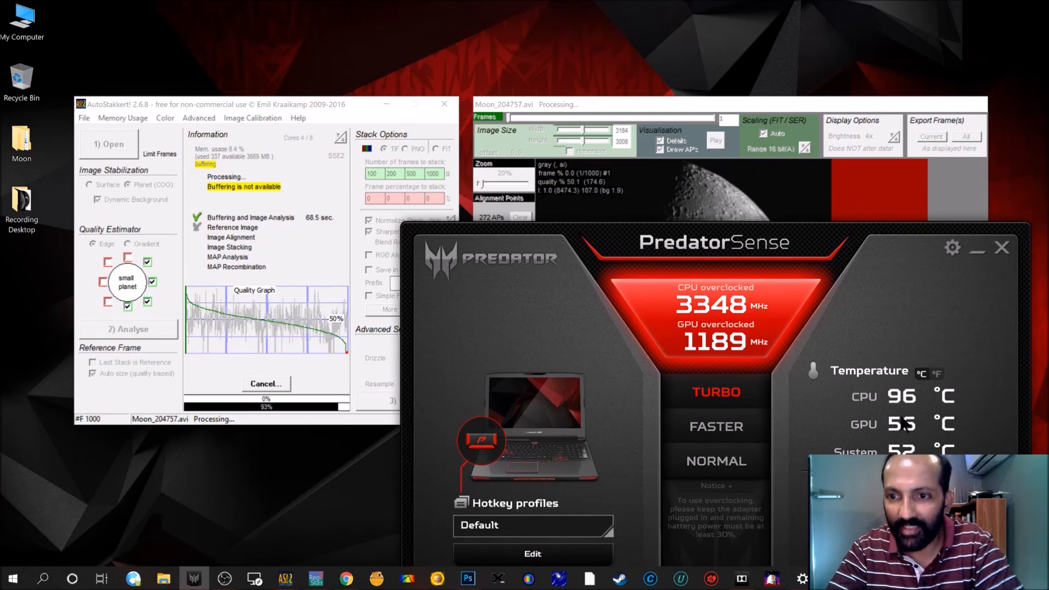
pyautogui.moveTo(889, 280); pyautogui.dragTo(879, 319)
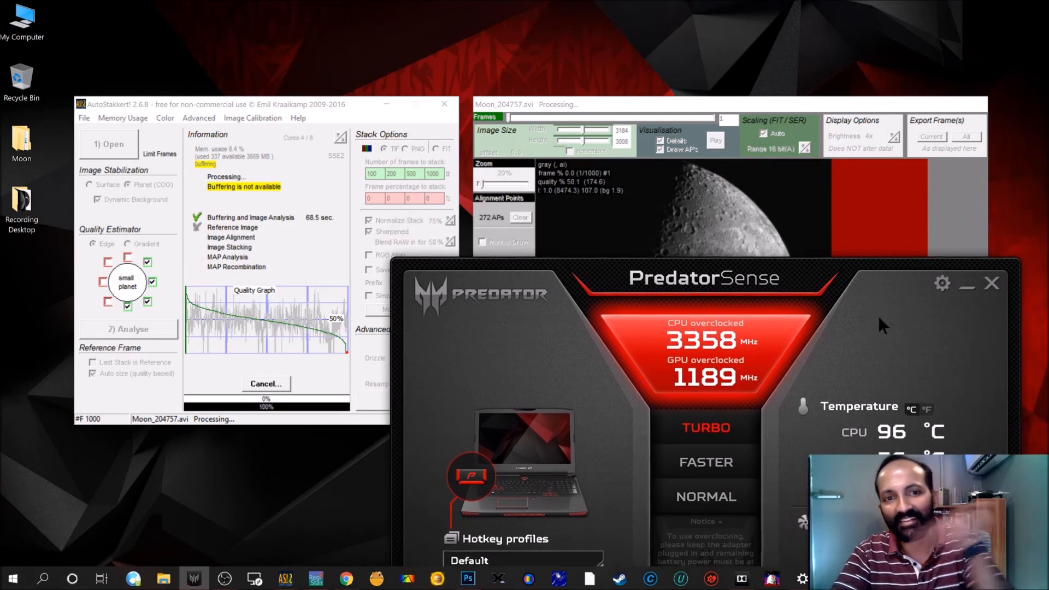
pyautogui.moveTo(877, 315); pyautogui.dragTo(871, 341)
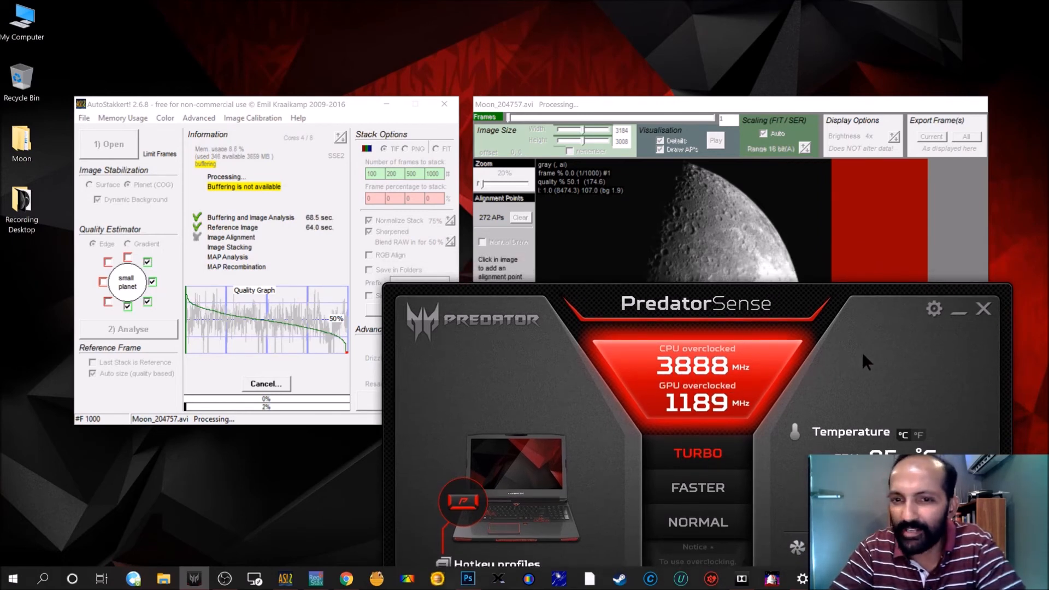
pyautogui.moveTo(861, 352); pyautogui.dragTo(857, 279)
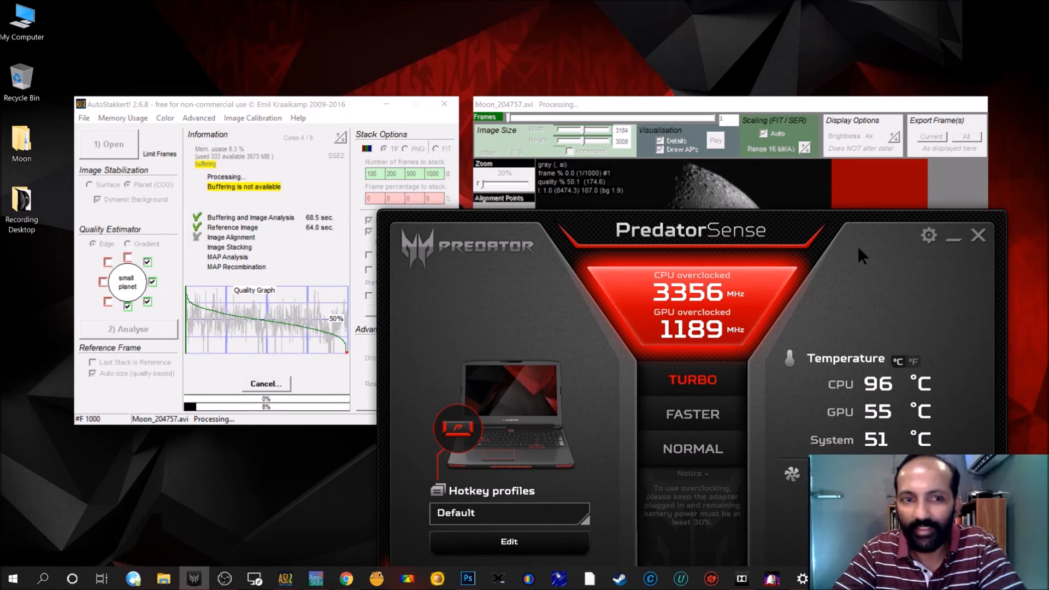
pyautogui.moveTo(859, 249); pyautogui.dragTo(861, 188)
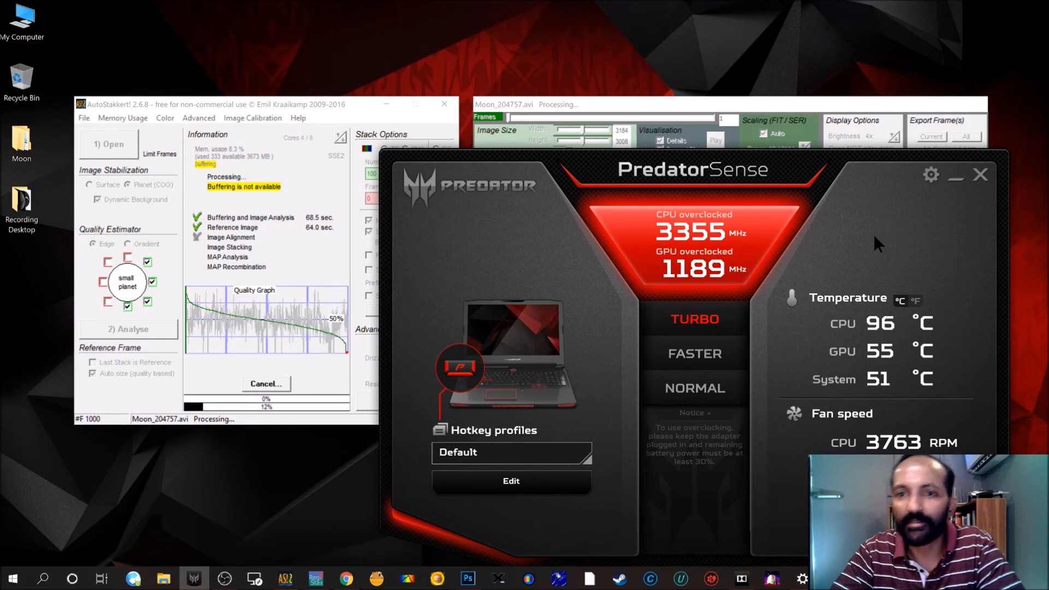
# Step: Move the PredatorSense window below the AutoStakkert! window to watch the stacking progress next to the Moon preview
pyautogui.moveTo(877, 201); pyautogui.dragTo(322, 482)
pyautogui.click(321, 53)
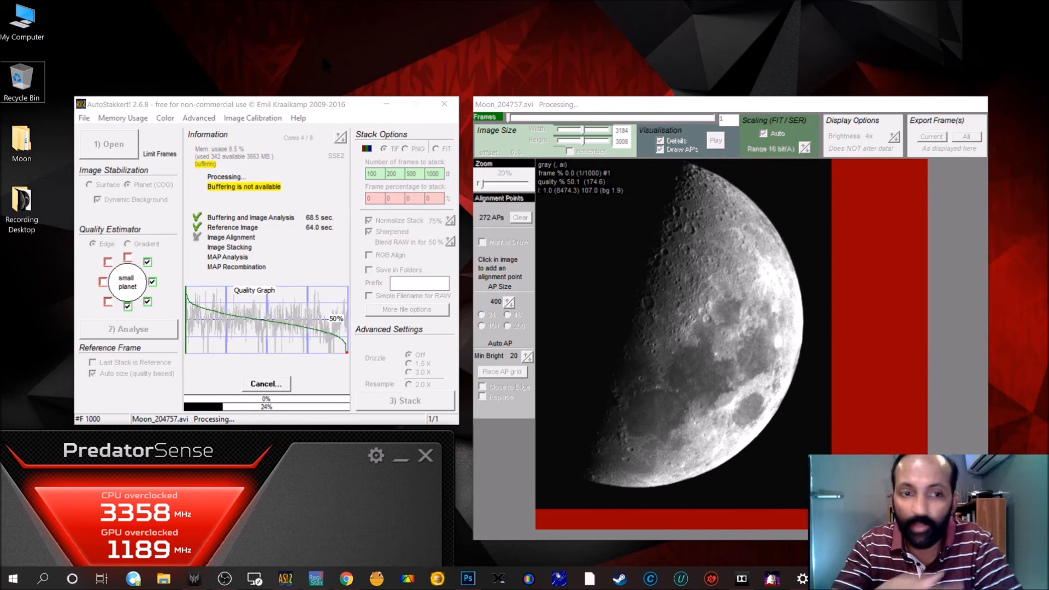
pyautogui.click(304, 465)
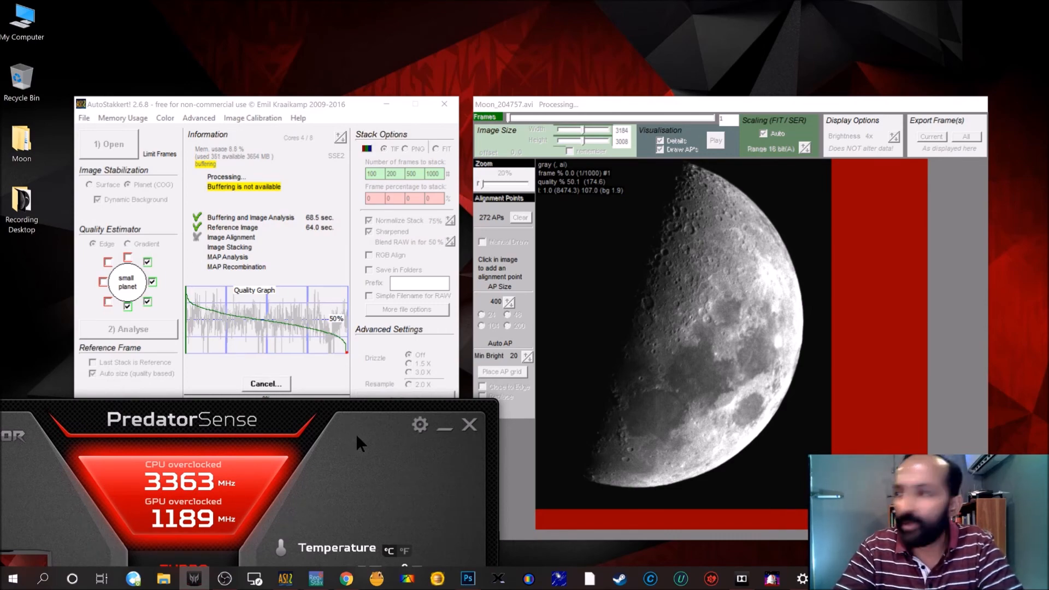
pyautogui.moveTo(356, 434); pyautogui.dragTo(326, 462)
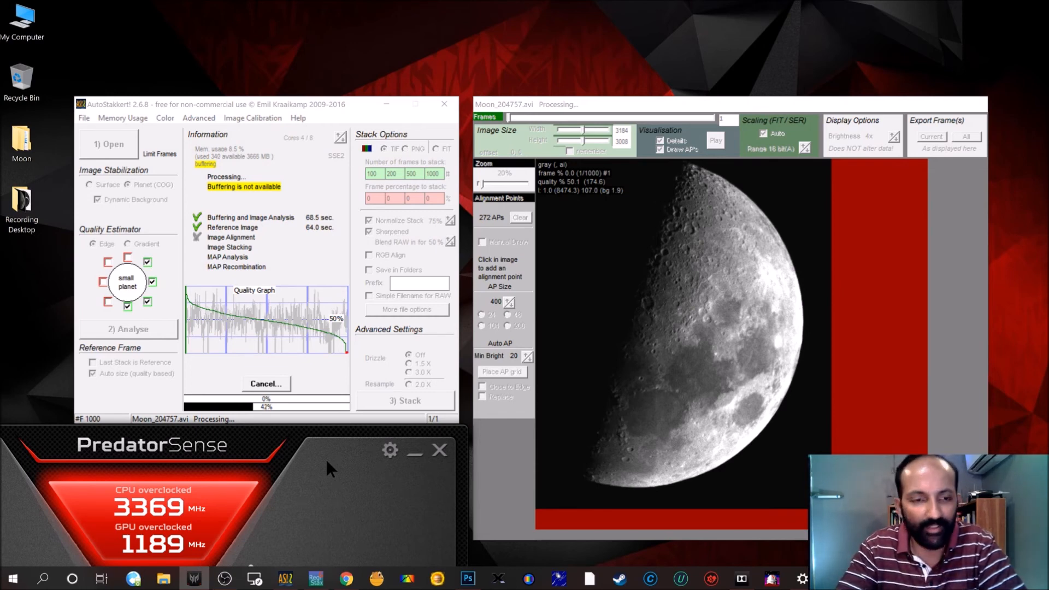
pyautogui.moveTo(327, 468); pyautogui.dragTo(335, 461)
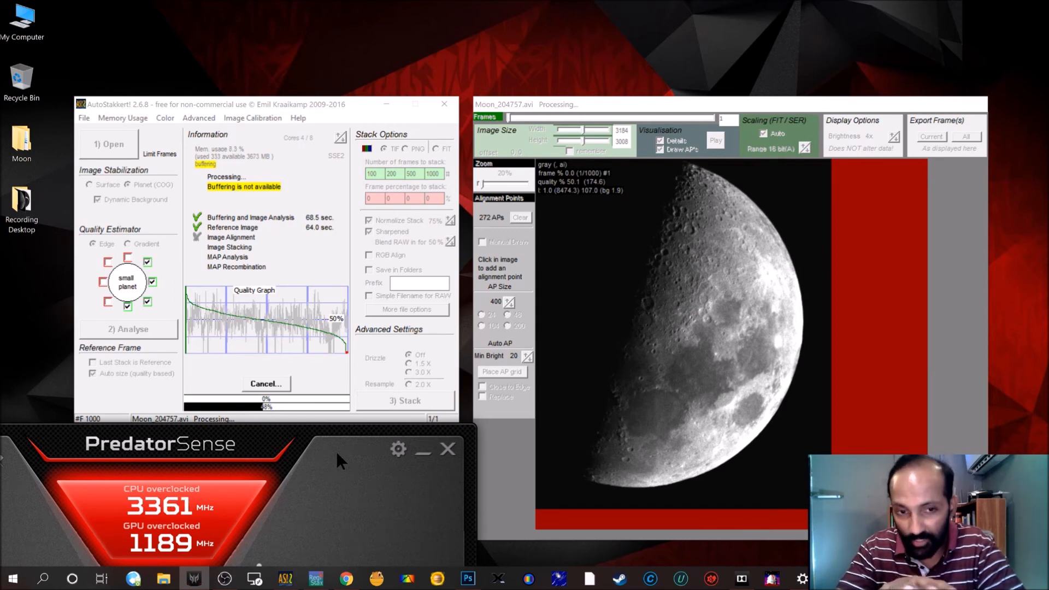
# Step: Bring the whole PredatorSense window back into view and set the overclocking mode to NORMAL
pyautogui.moveTo(336, 451); pyautogui.dragTo(845, 238)
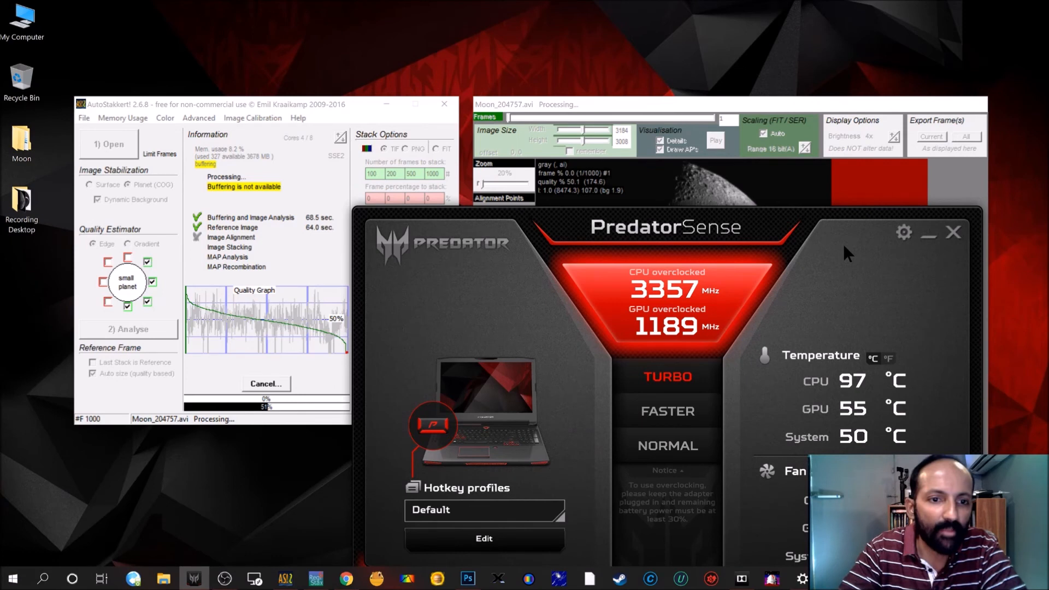
pyautogui.moveTo(825, 267); pyautogui.dragTo(795, 183)
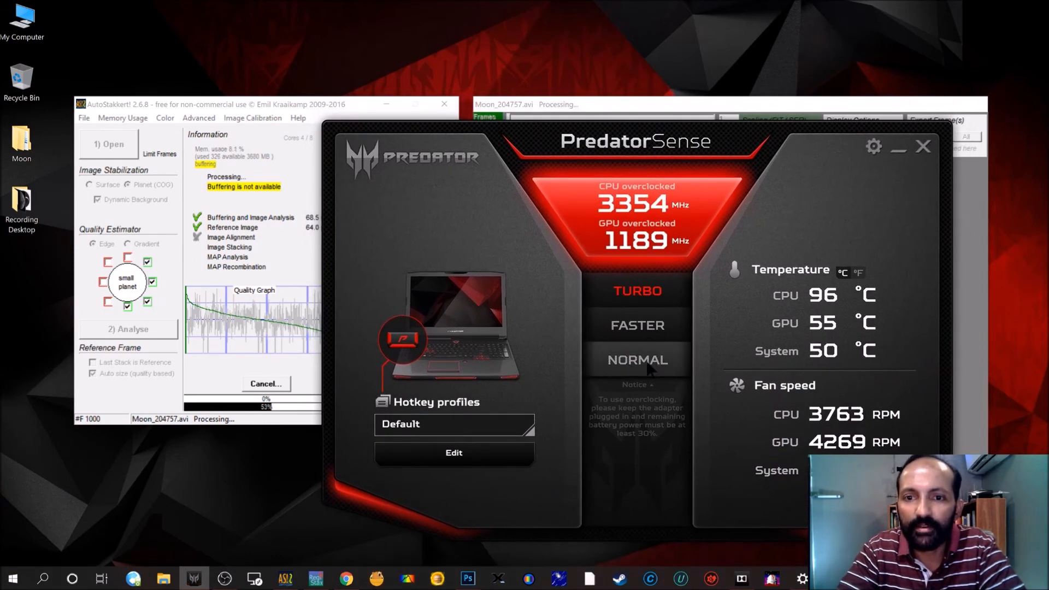
pyautogui.moveTo(782, 202); pyautogui.dragTo(778, 273)
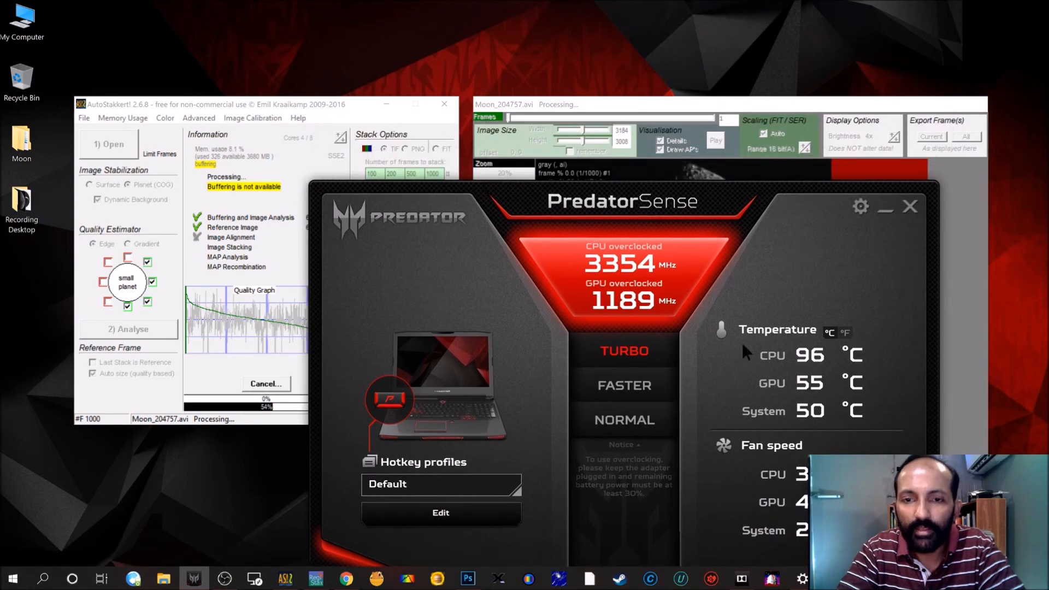
pyautogui.moveTo(794, 235); pyautogui.dragTo(900, 199)
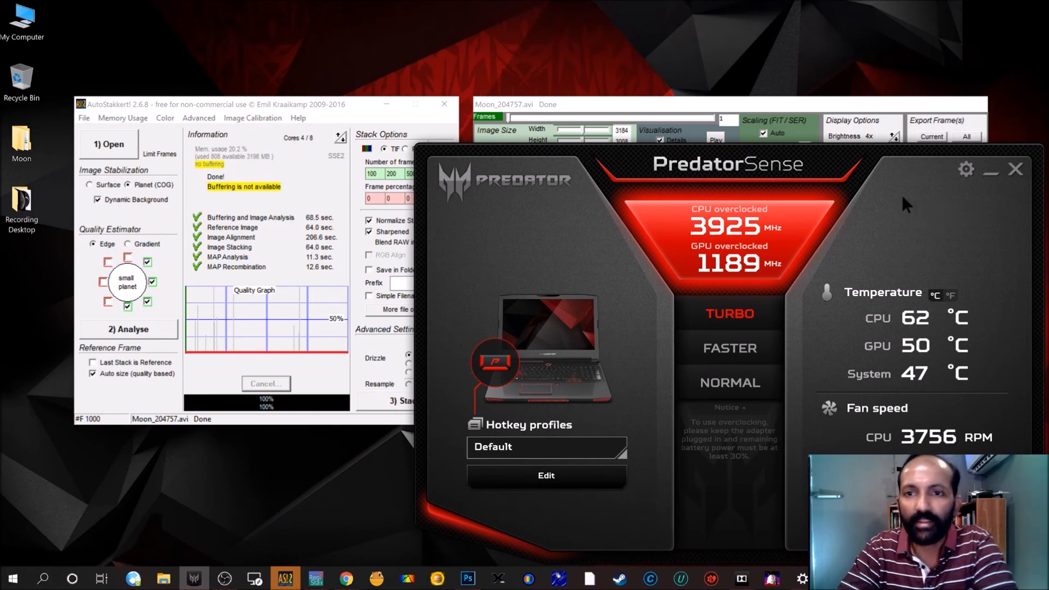
pyautogui.moveTo(901, 195); pyautogui.dragTo(890, 169)
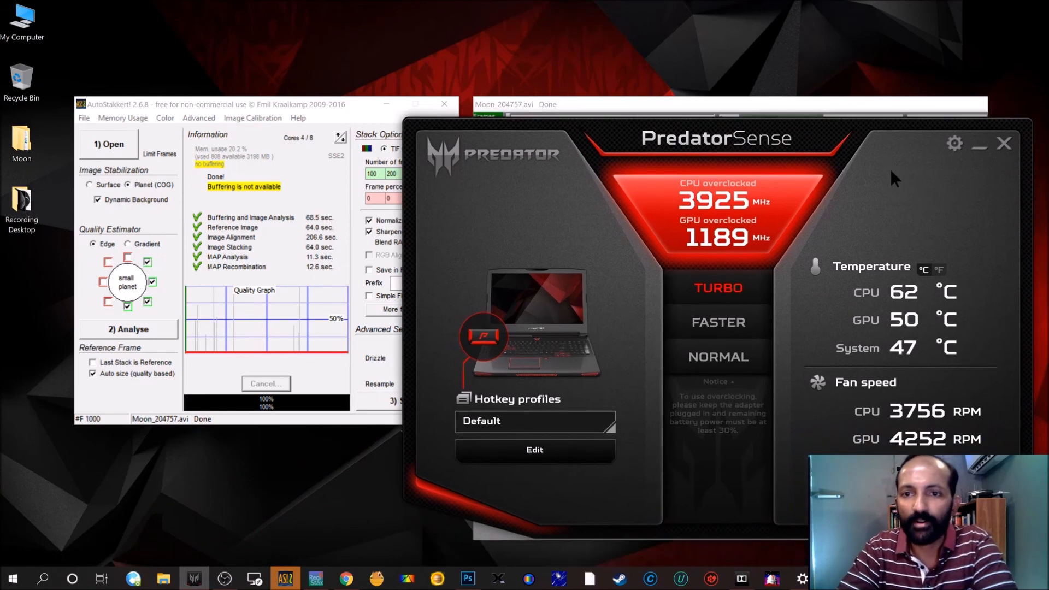
pyautogui.click(730, 349)
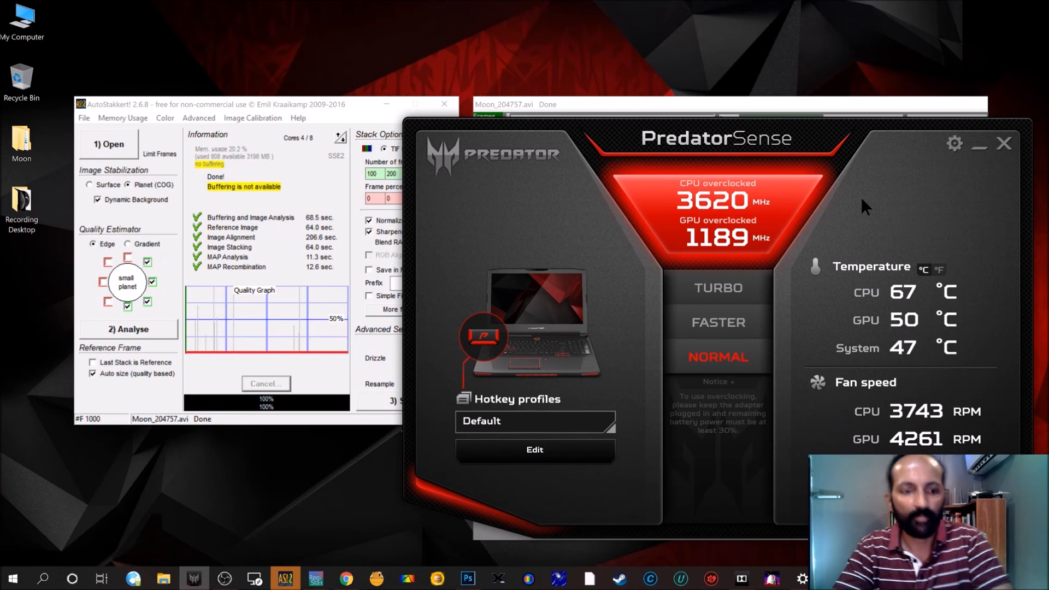
# Step: Minimize the PredatorSense window to return to the finished stack in AutoStakkert!
pyautogui.click(978, 148)
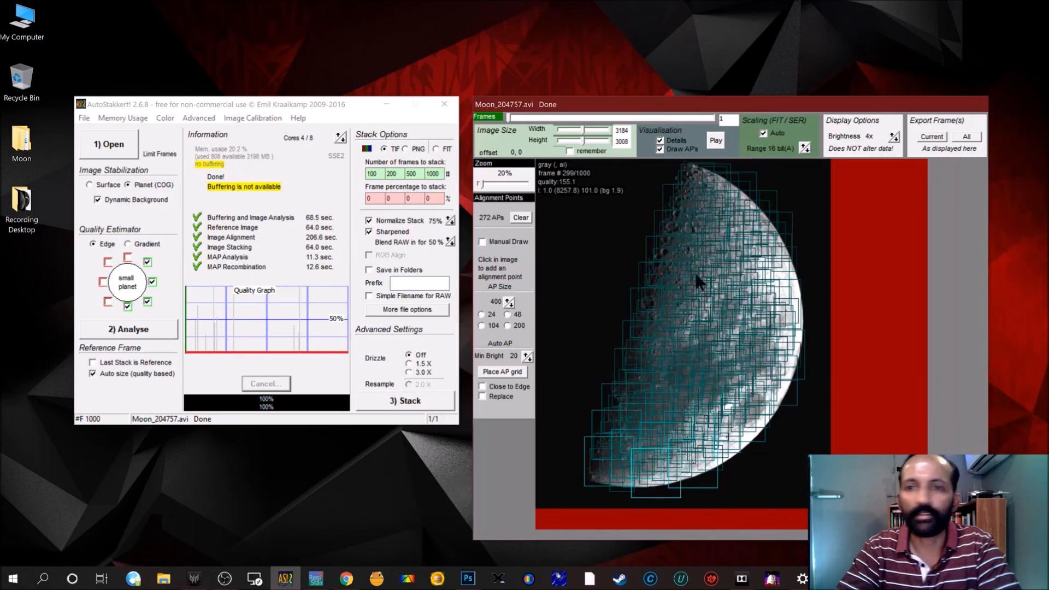
pyautogui.click(356, 473)
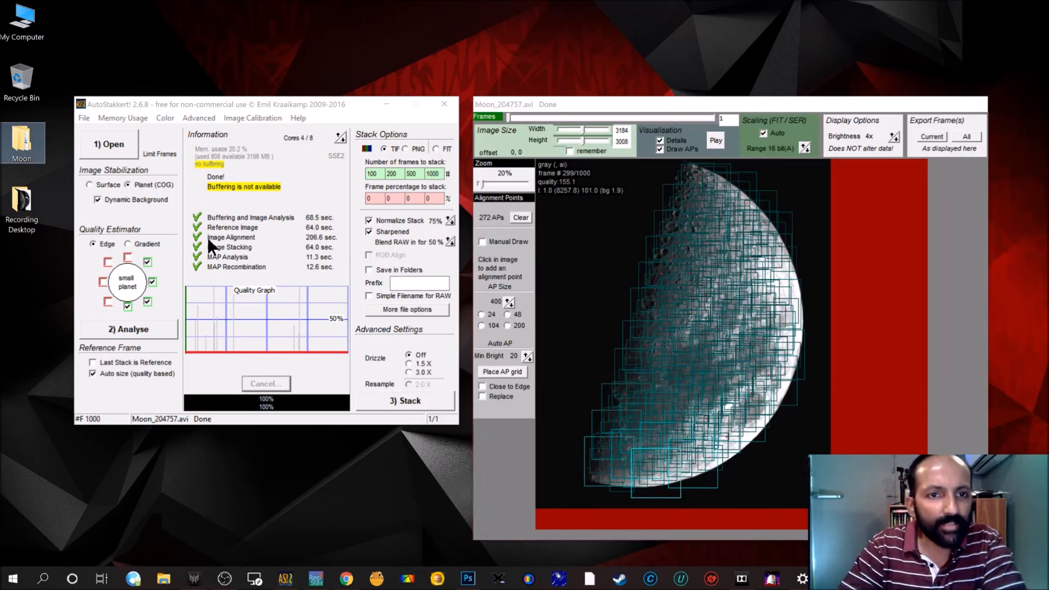
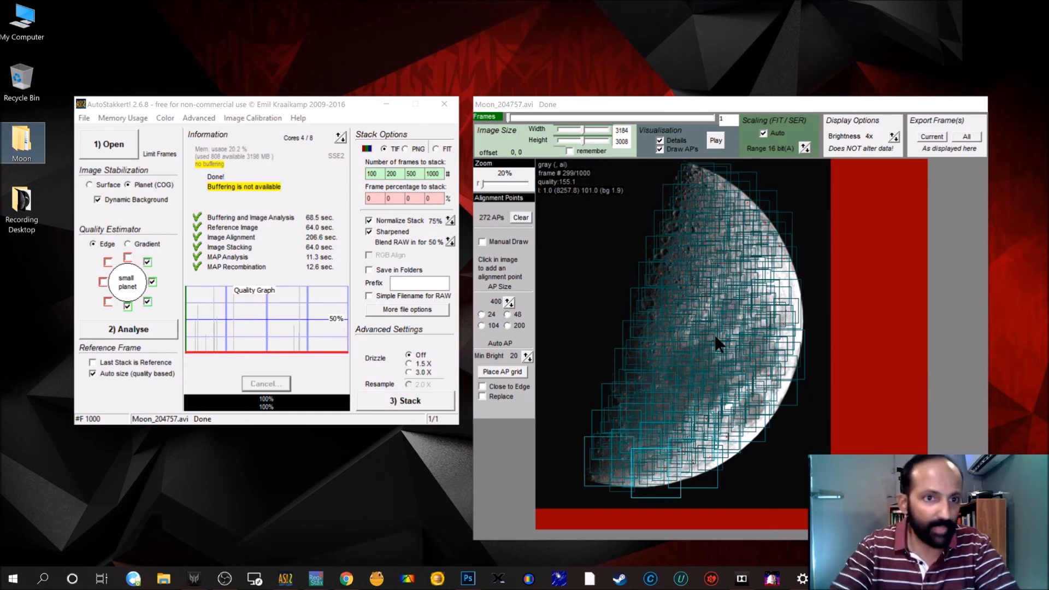
pyautogui.click(498, 463)
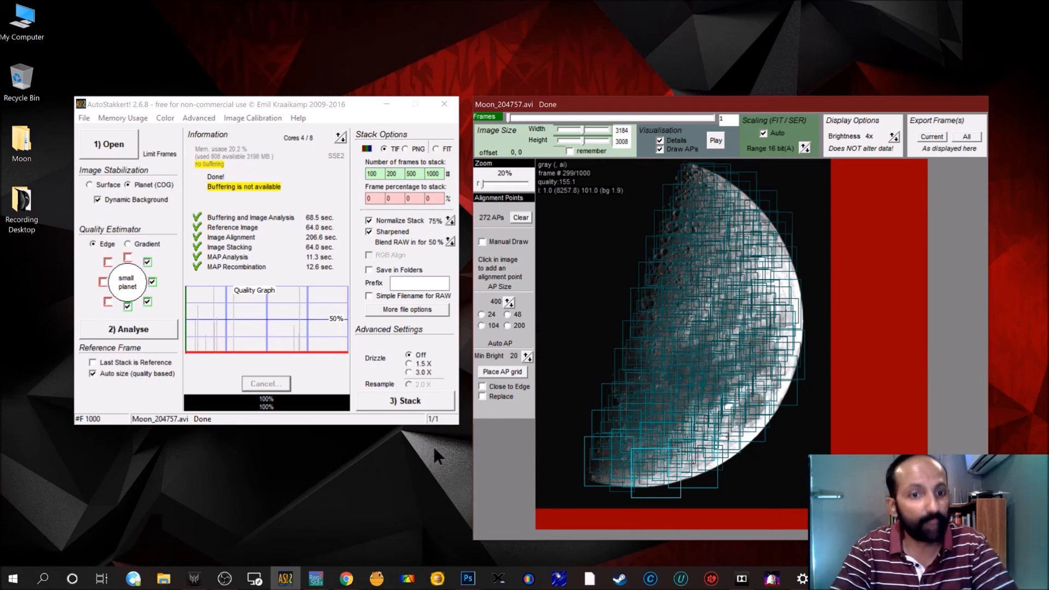
pyautogui.click(367, 462)
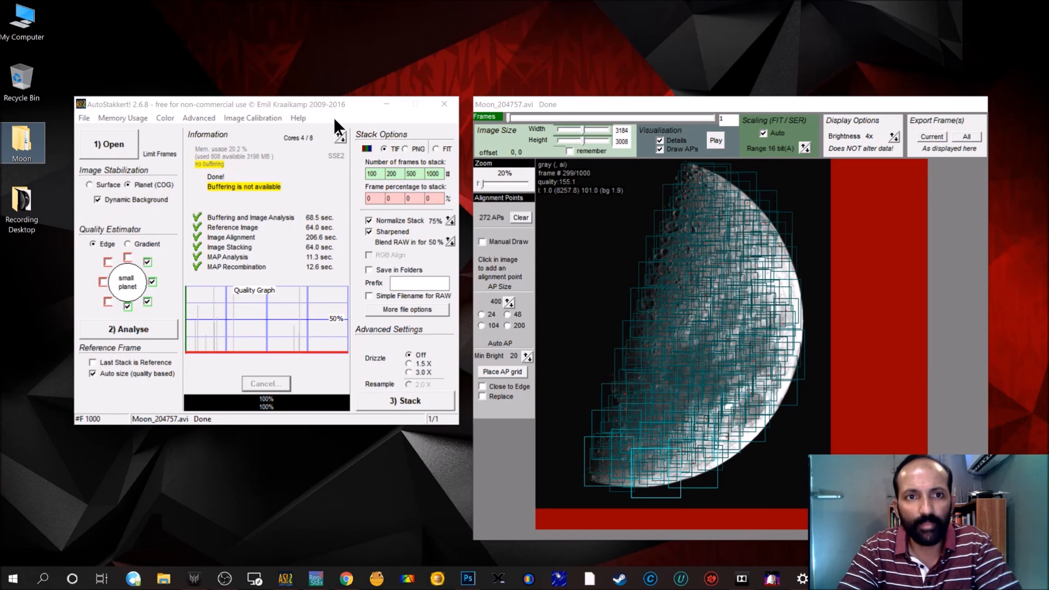
# Step: Try raising the number of processor cores to 8, and set it back to 4
pyautogui.click(314, 169)
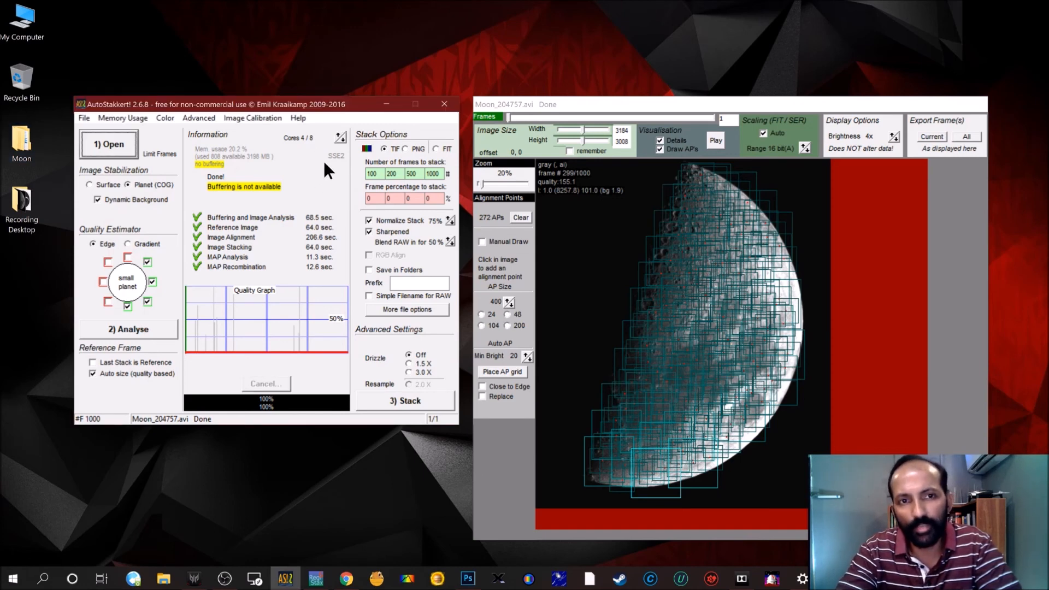
pyautogui.click(340, 137)
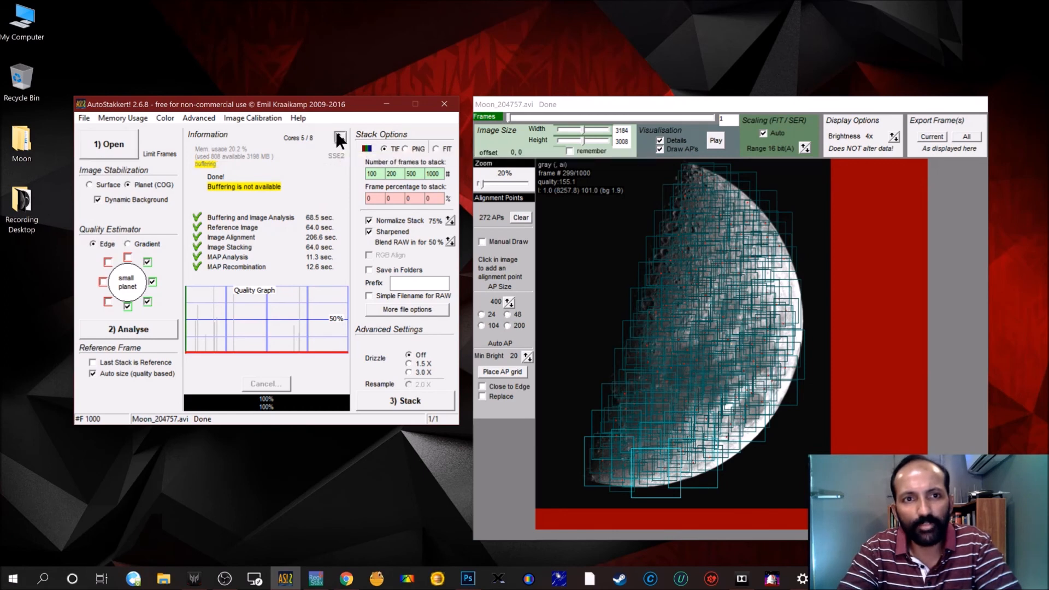
pyautogui.click(338, 136)
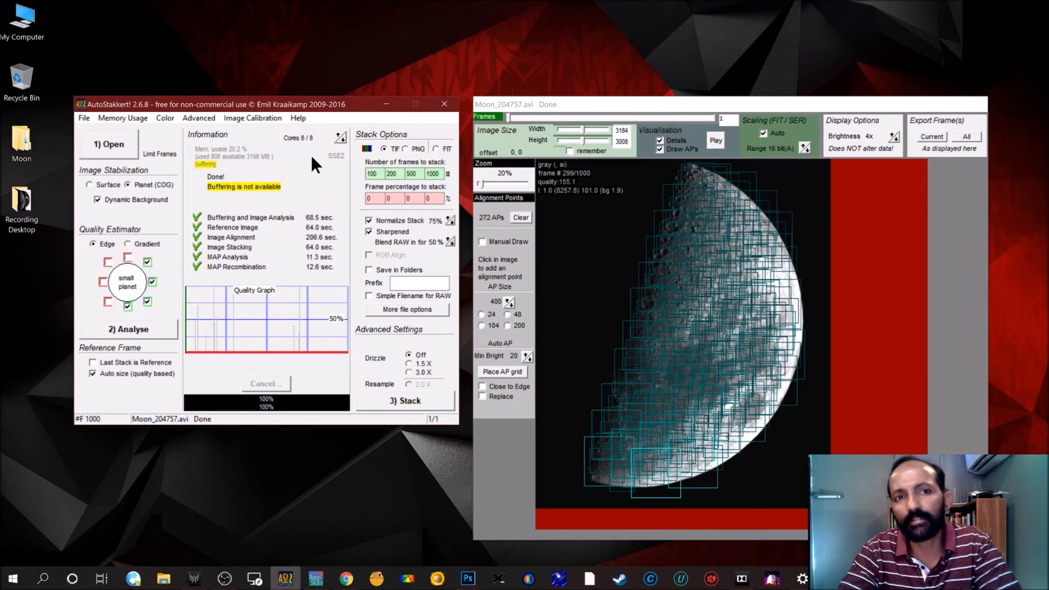
pyautogui.click(343, 138)
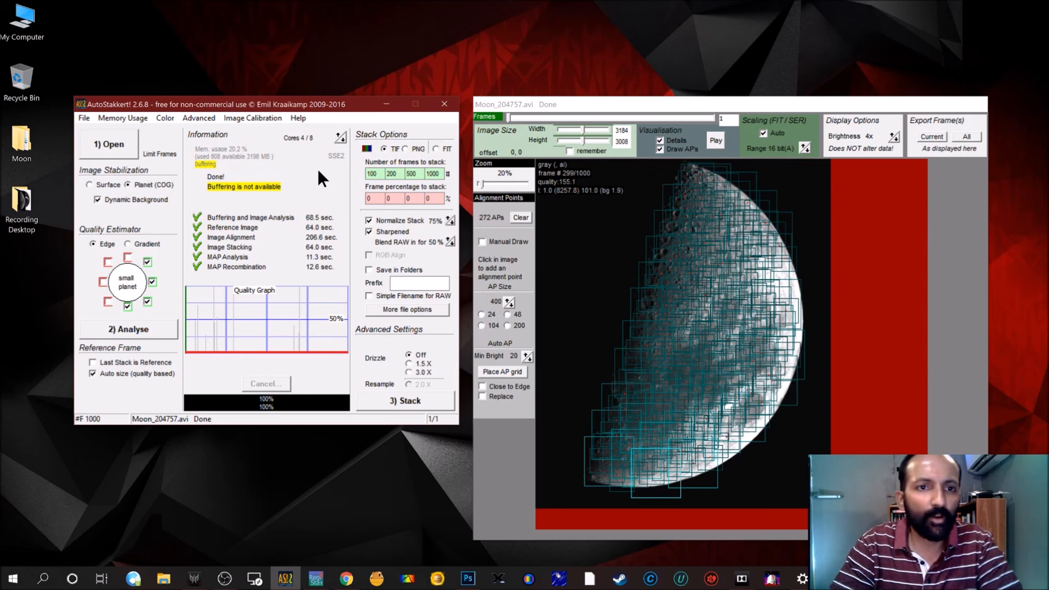
pyautogui.click(764, 291)
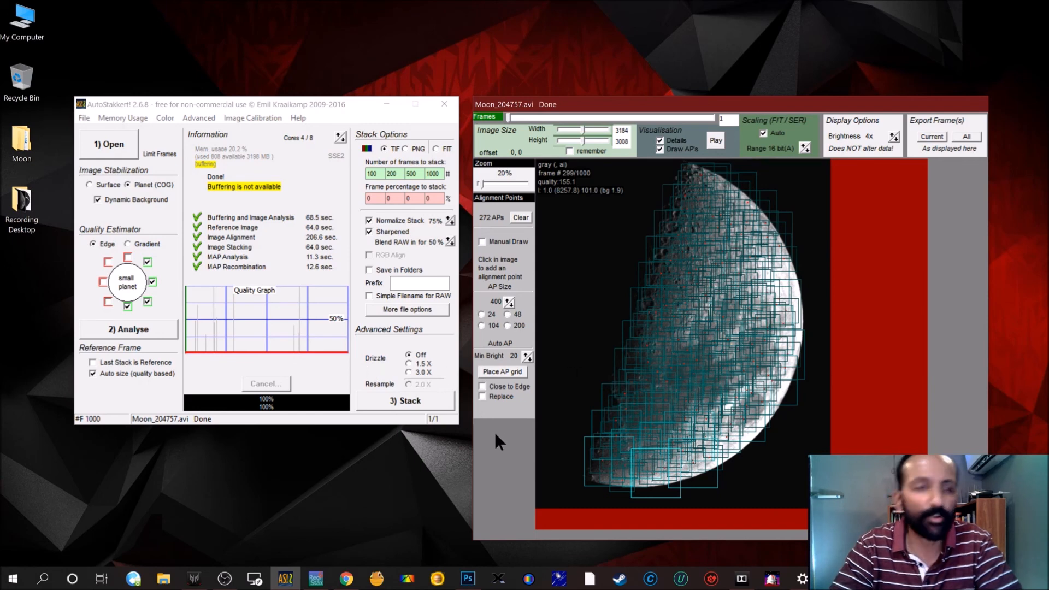
pyautogui.click(346, 104)
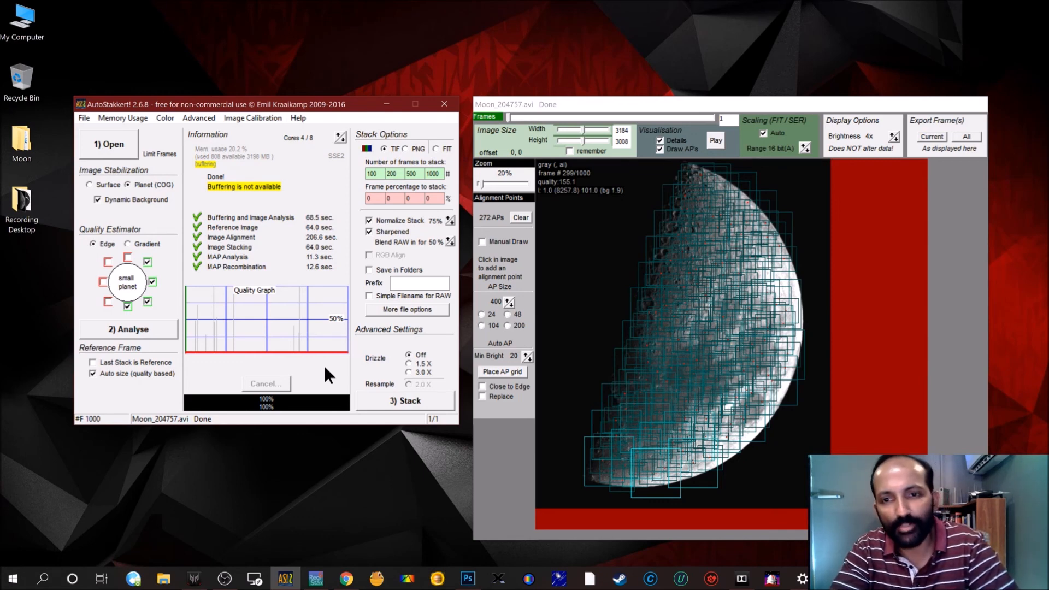
# Step: Open the 270720 folder inside the desktop Moon folder and position its window to inspect the stacked output files
pyautogui.doubleClick(31, 154)
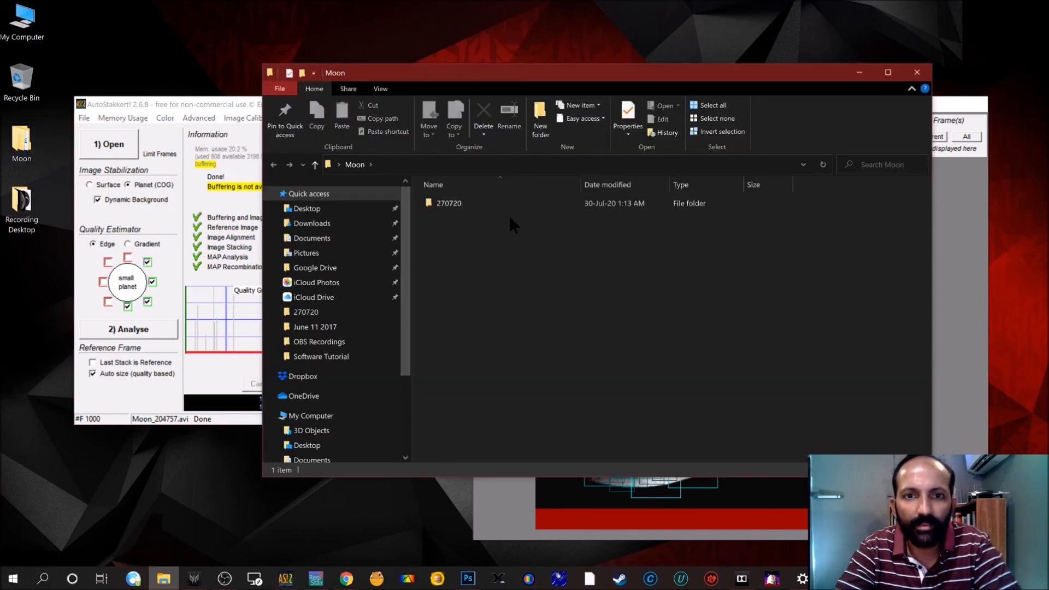
pyautogui.doubleClick(461, 204)
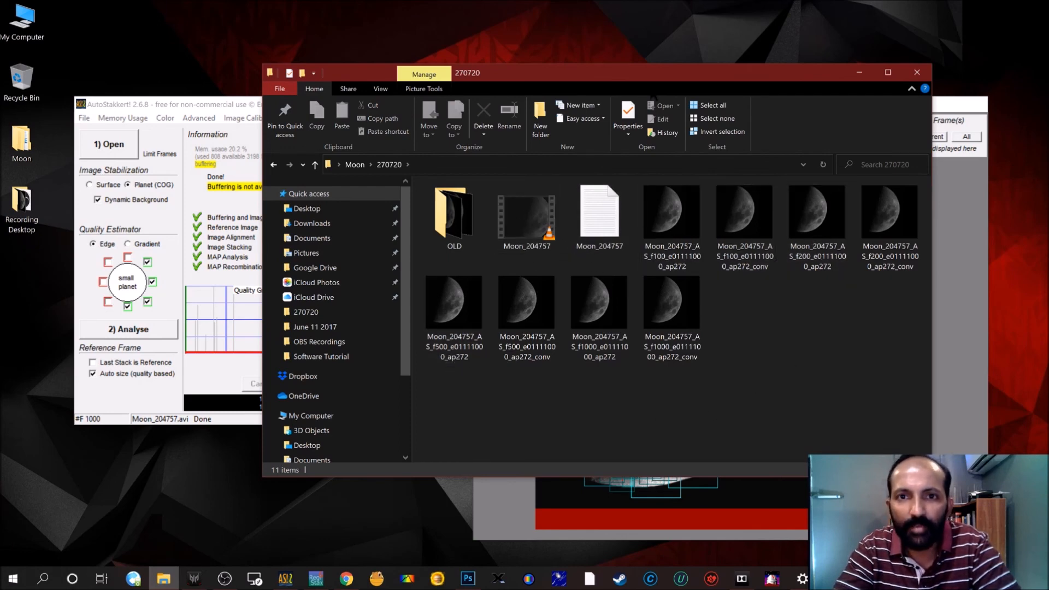
pyautogui.moveTo(653, 73); pyautogui.dragTo(684, 286)
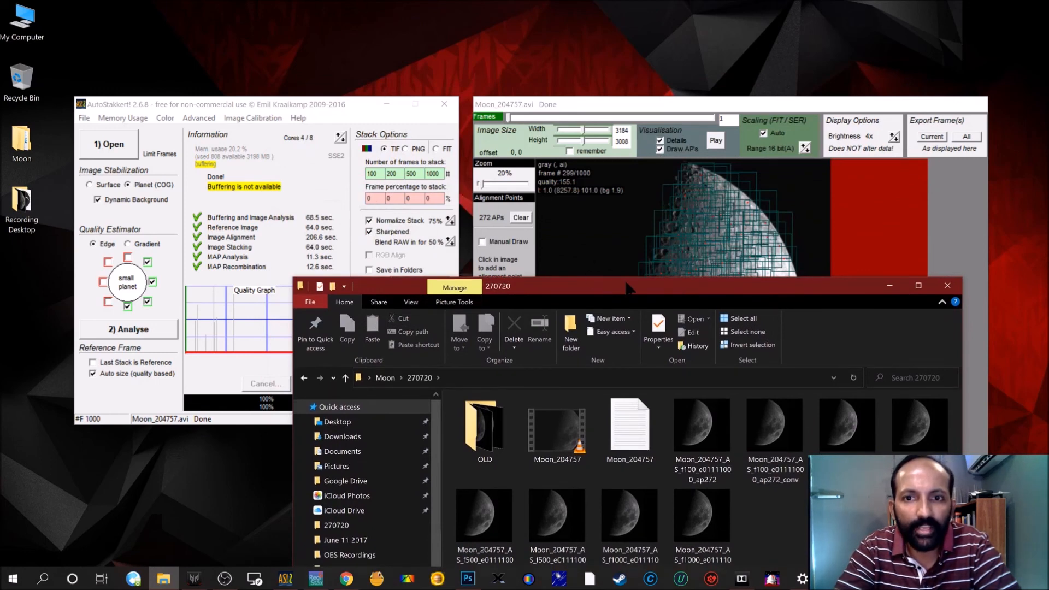
pyautogui.moveTo(624, 283); pyautogui.dragTo(626, 64)
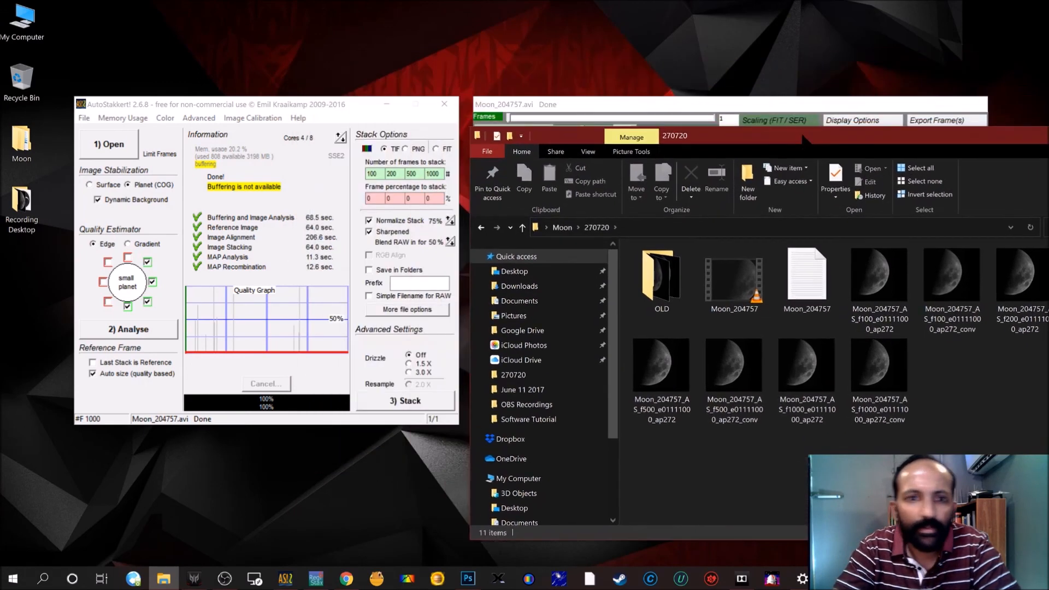
pyautogui.moveTo(629, 67); pyautogui.dragTo(804, 138)
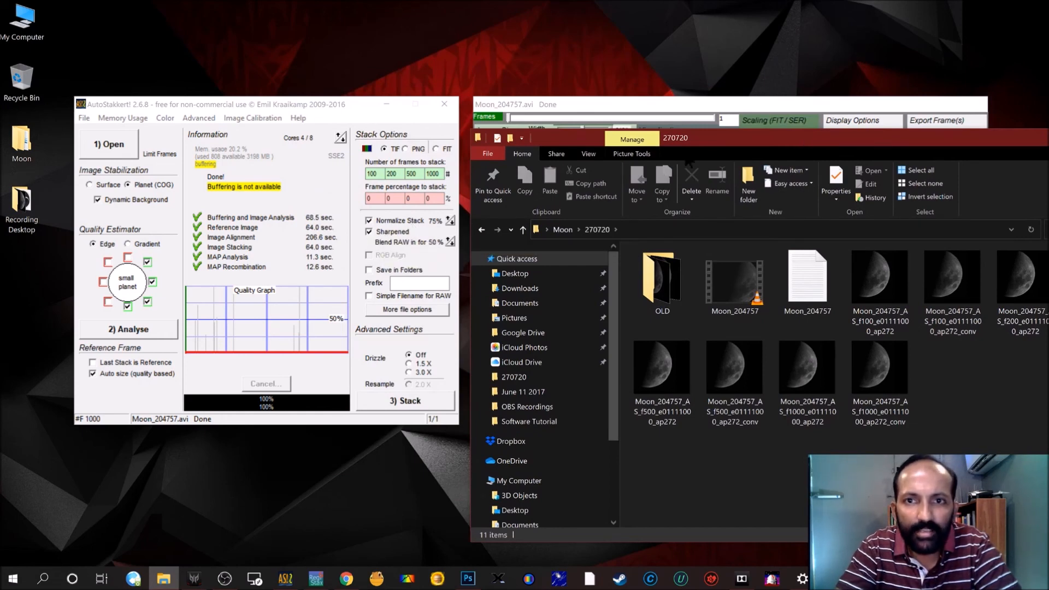
pyautogui.click(888, 404)
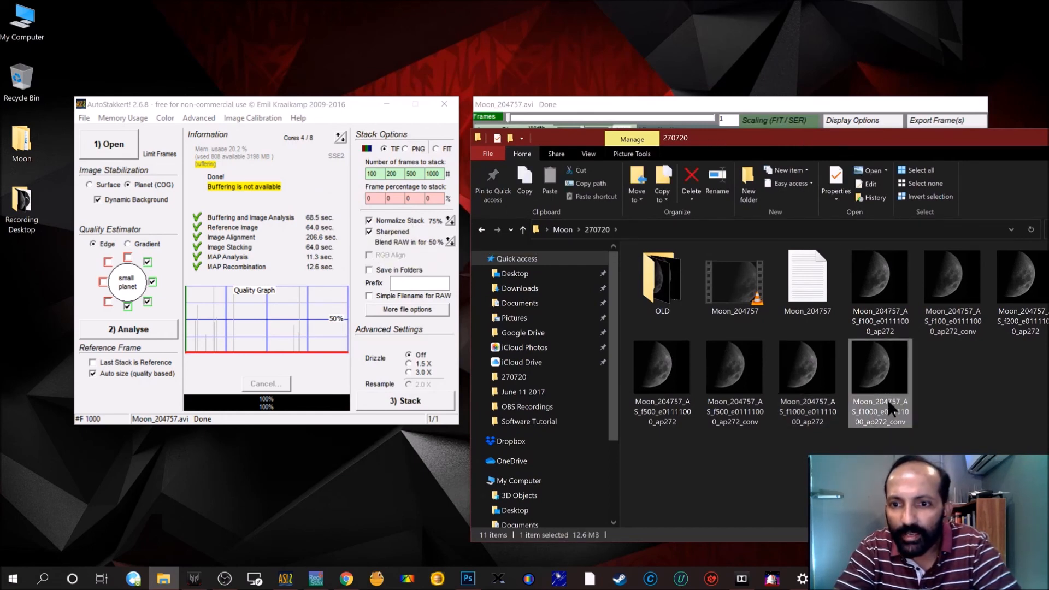
pyautogui.click(819, 401)
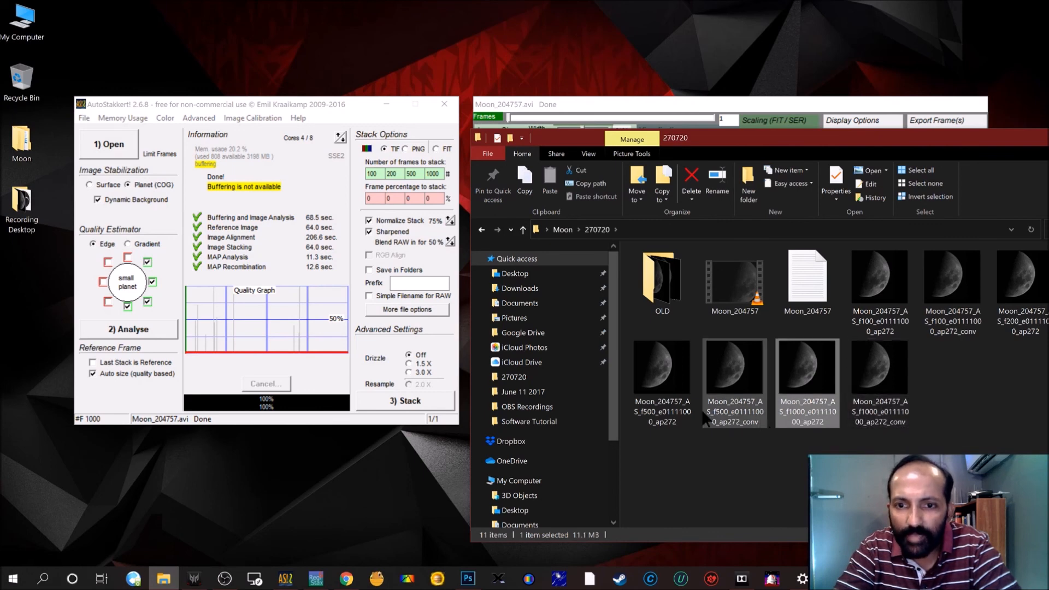
pyautogui.moveTo(892, 141); pyautogui.dragTo(715, 160)
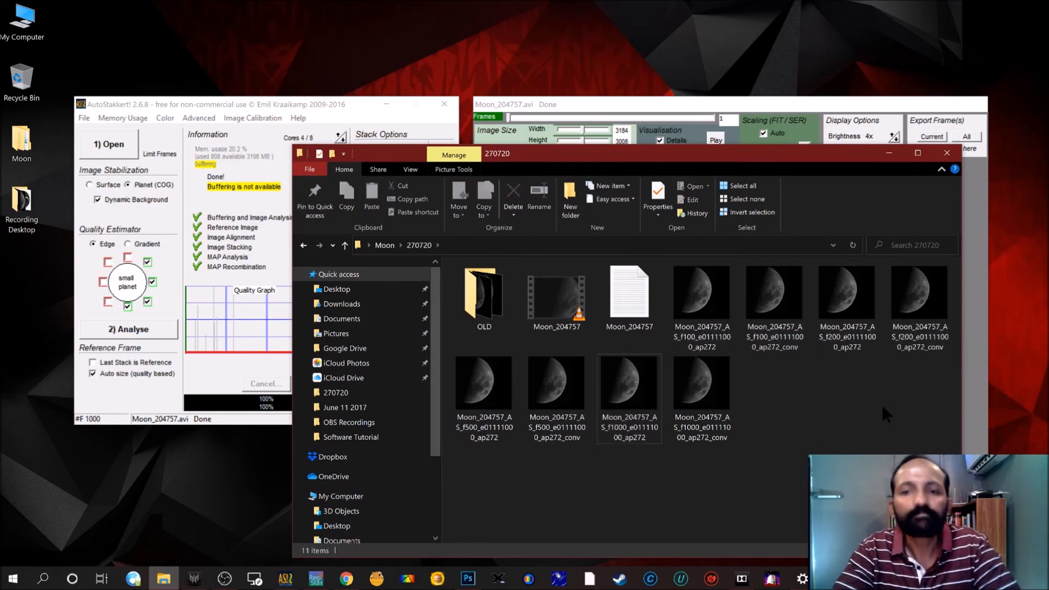
# Step: View the unsharpened stack Moon_204757_AS_f100_e01111000_ap272 in a restored window moved clear of the output files
pyautogui.click(729, 317)
pyautogui.doubleClick(721, 318)
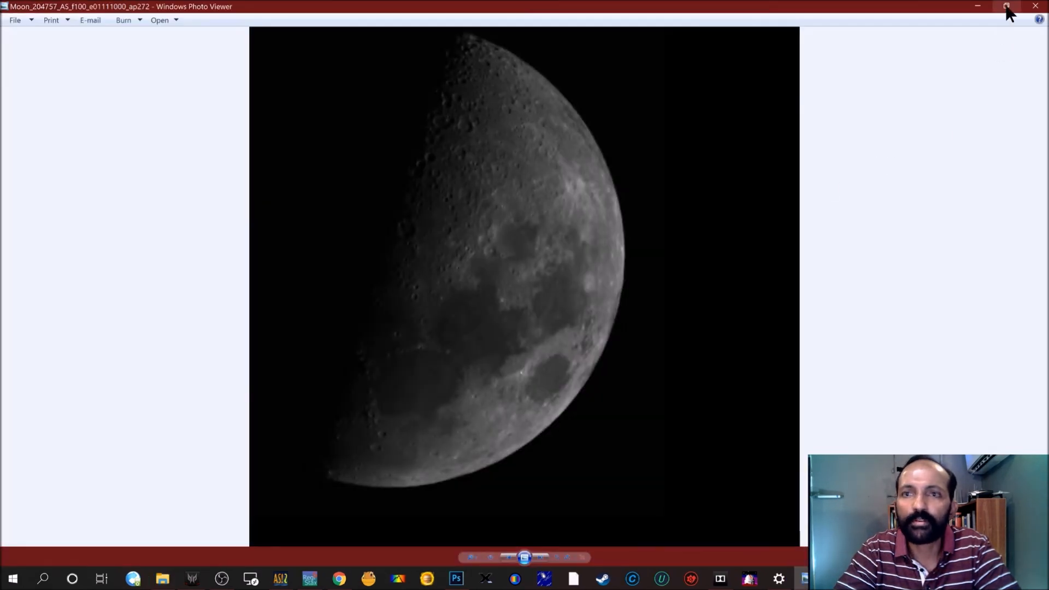
pyautogui.click(1006, 6)
pyautogui.moveTo(808, 17); pyautogui.dragTo(510, 31)
pyautogui.click(821, 421)
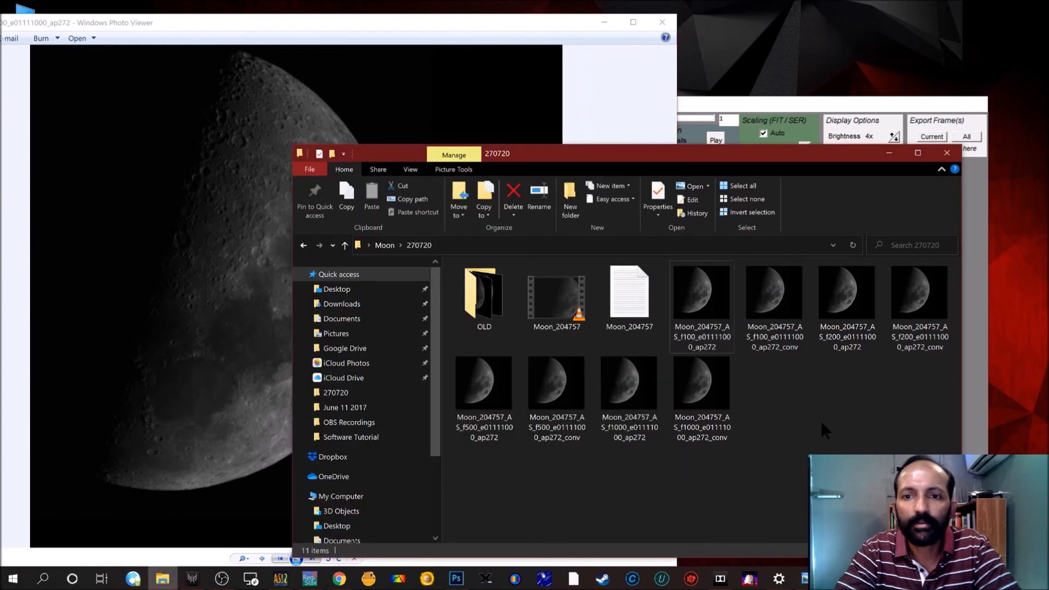
# Step: Open the sharpened Moon_204757_AS_f100_e01111000_ap272_conv image and place it beside the unsharpened version for comparison
pyautogui.doubleClick(765, 296)
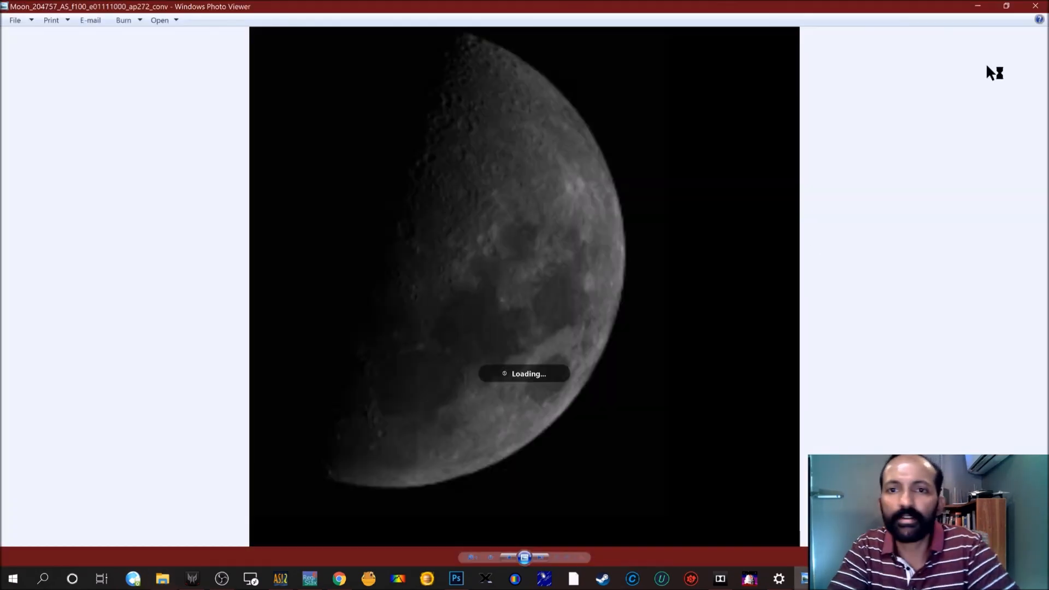
pyautogui.click(1007, 6)
pyautogui.moveTo(619, 18); pyautogui.dragTo(804, 30)
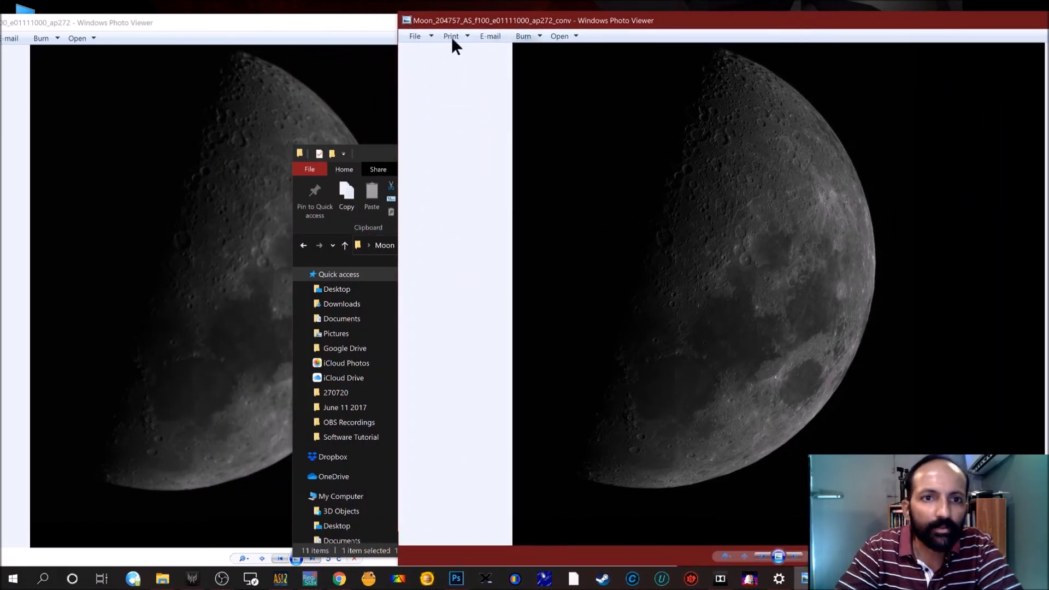
pyautogui.click(343, 23)
pyautogui.moveTo(822, 23); pyautogui.dragTo(899, 41)
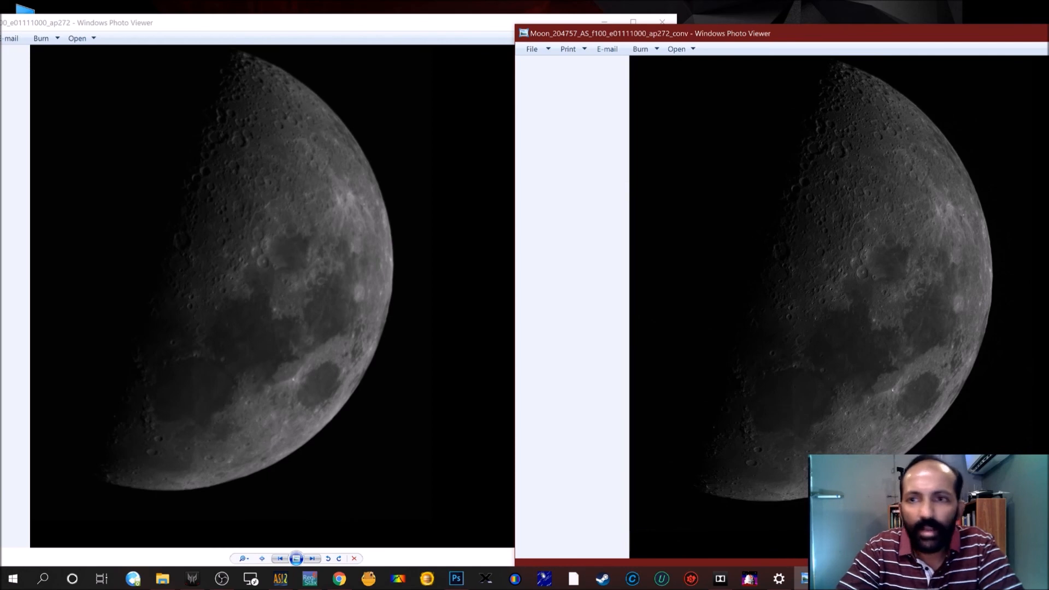
# Step: Open Moon_204757_AS_f200_e01111000_ap272_conv and compare it side by side with the sharpened 100-frame stack
pyautogui.moveTo(984, 42); pyautogui.dragTo(438, 48)
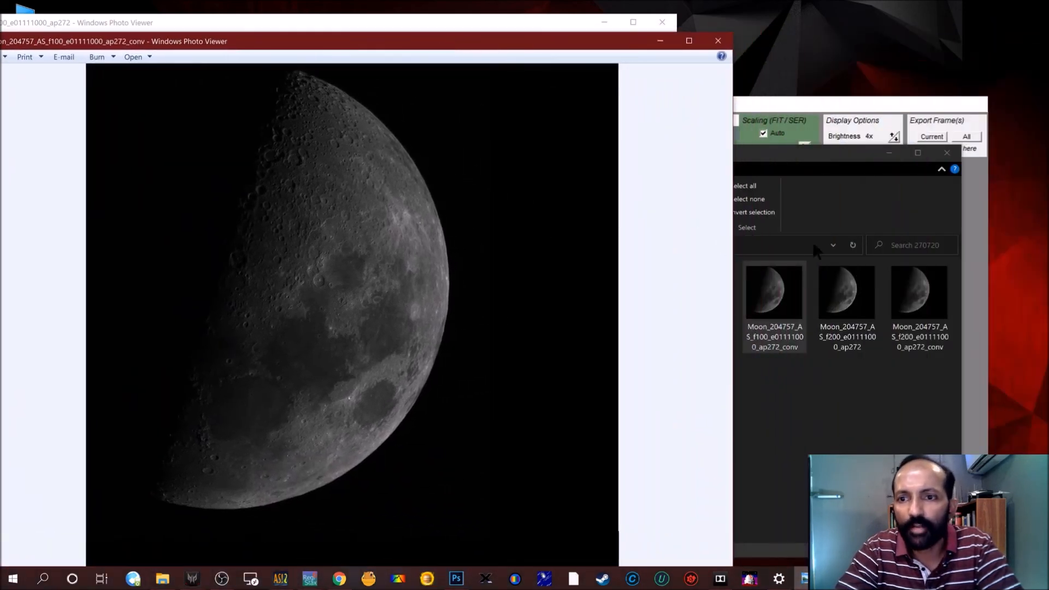
pyautogui.doubleClick(920, 295)
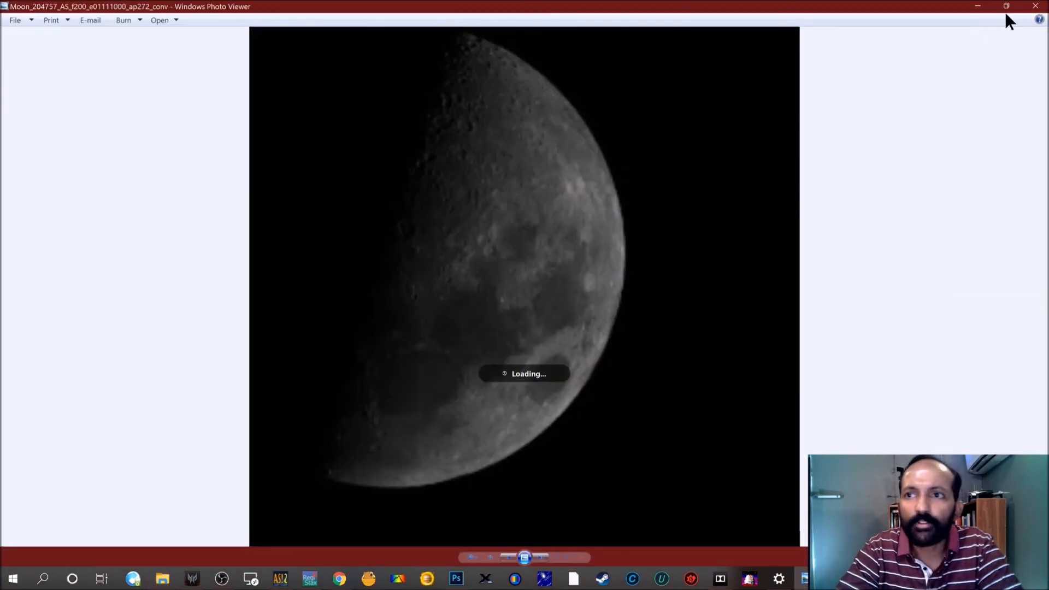
pyautogui.click(1007, 7)
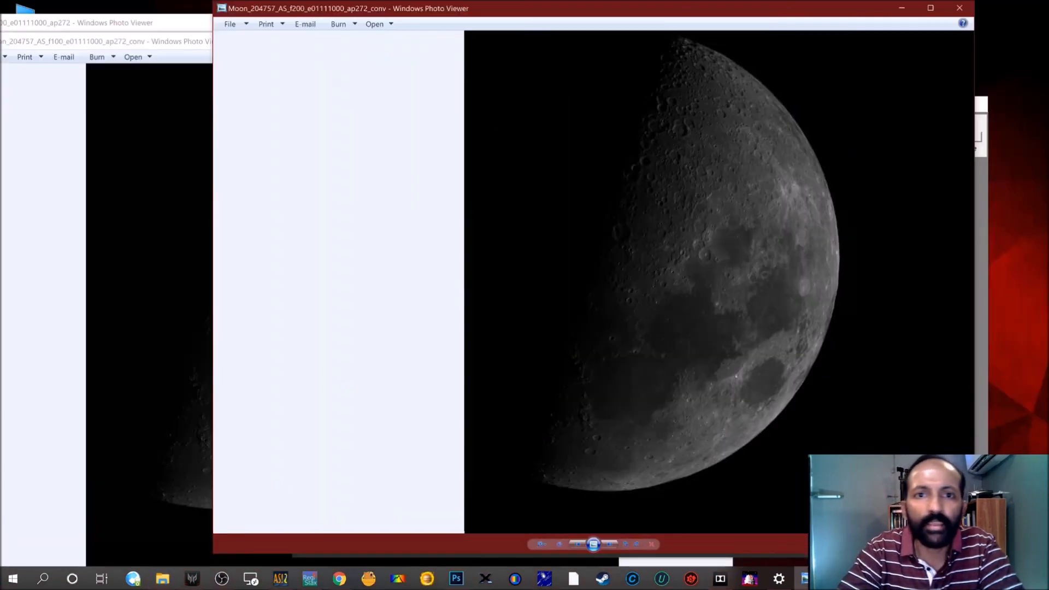
pyautogui.moveTo(421, 14); pyautogui.dragTo(639, 54)
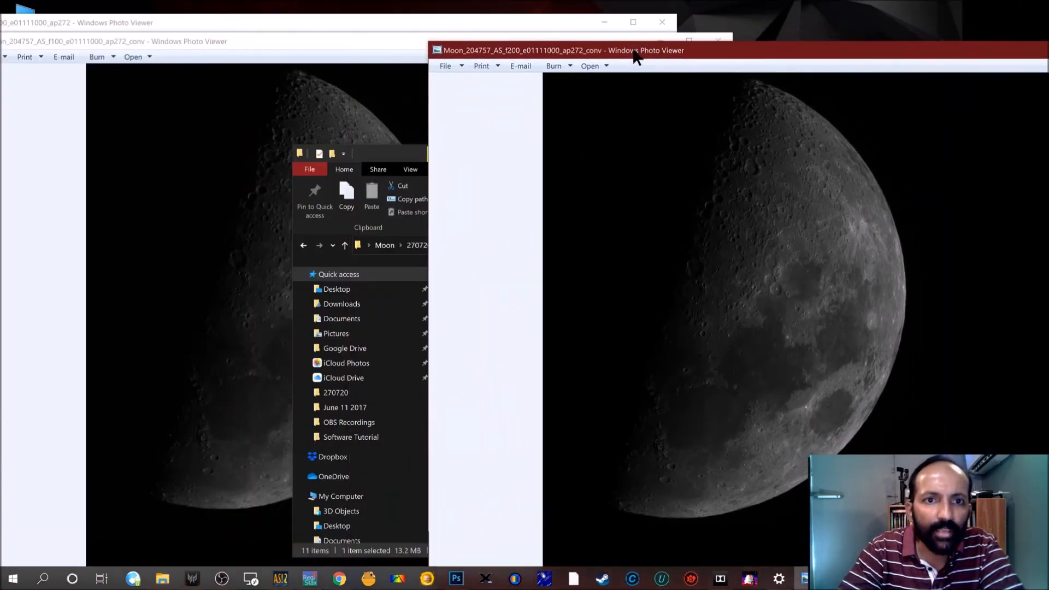
pyautogui.click(328, 39)
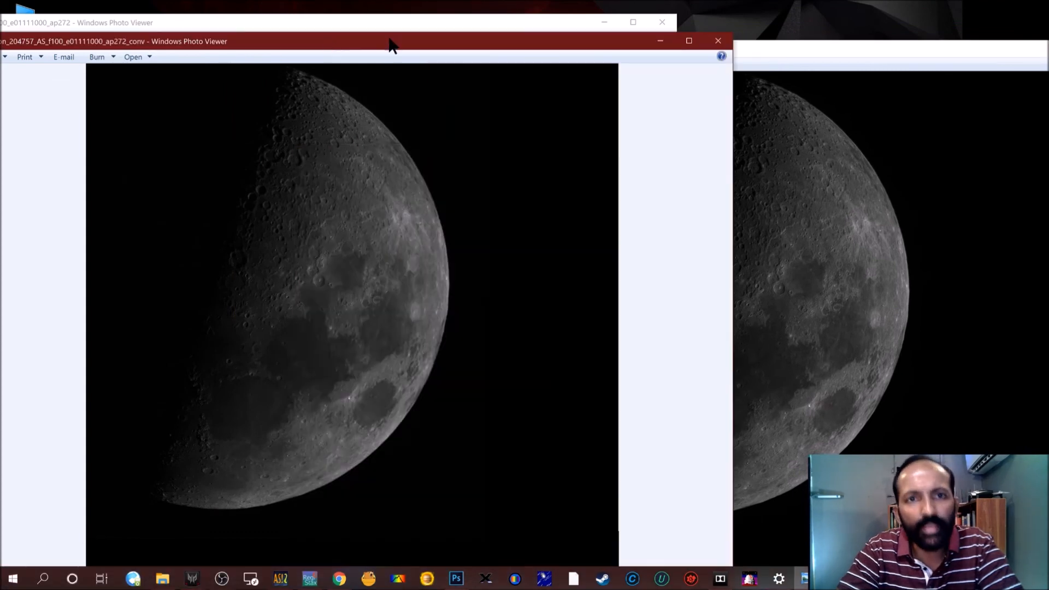
pyautogui.click(787, 49)
pyautogui.moveTo(789, 50); pyautogui.dragTo(811, 53)
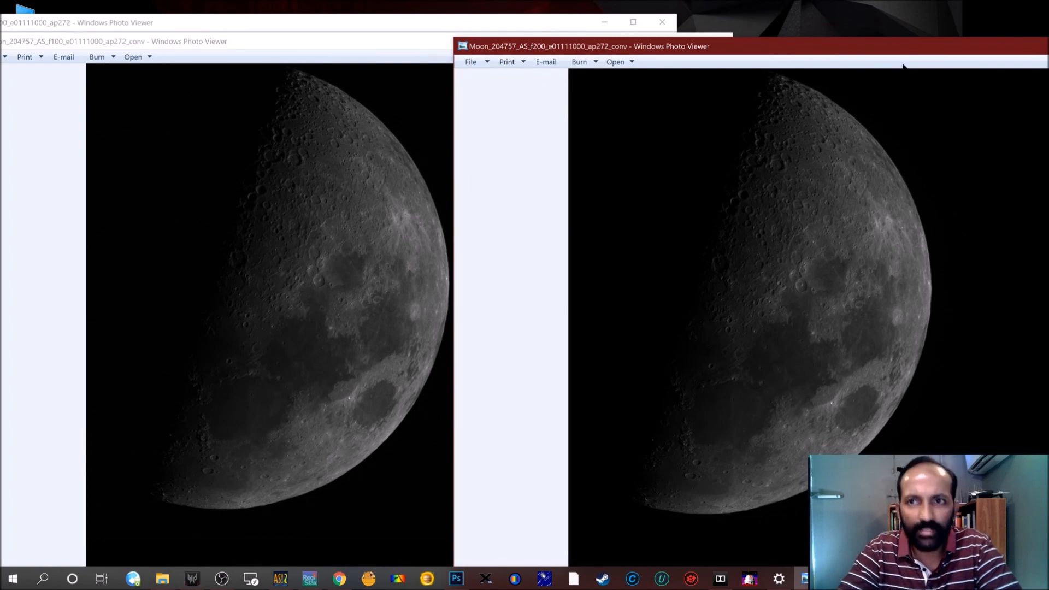
pyautogui.moveTo(909, 50); pyautogui.dragTo(663, 104)
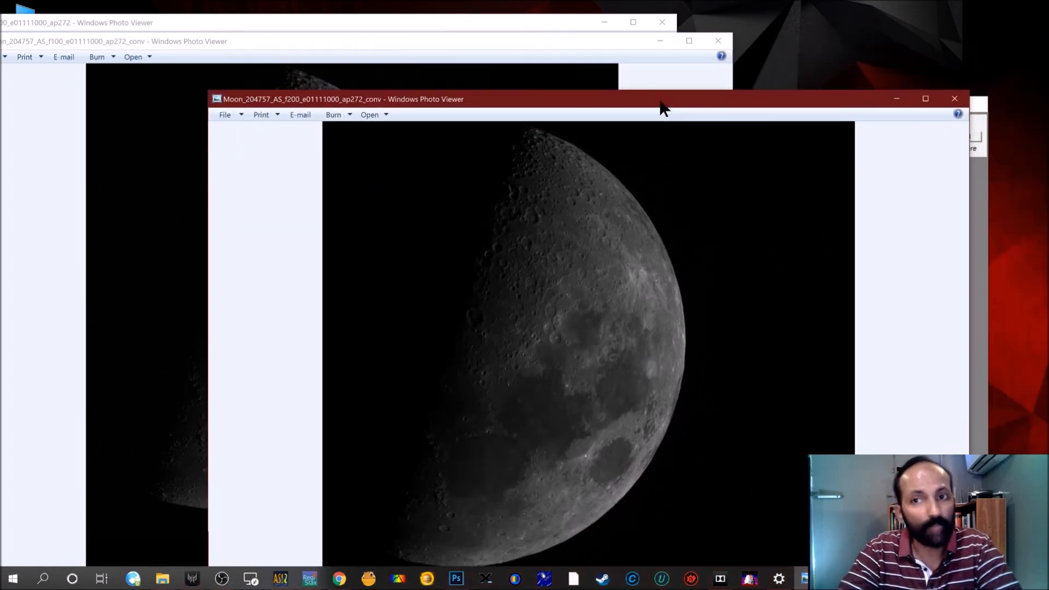
# Step: Close the three Moon image windows and the 270720 folder window
pyautogui.click(955, 99)
pyautogui.click(718, 41)
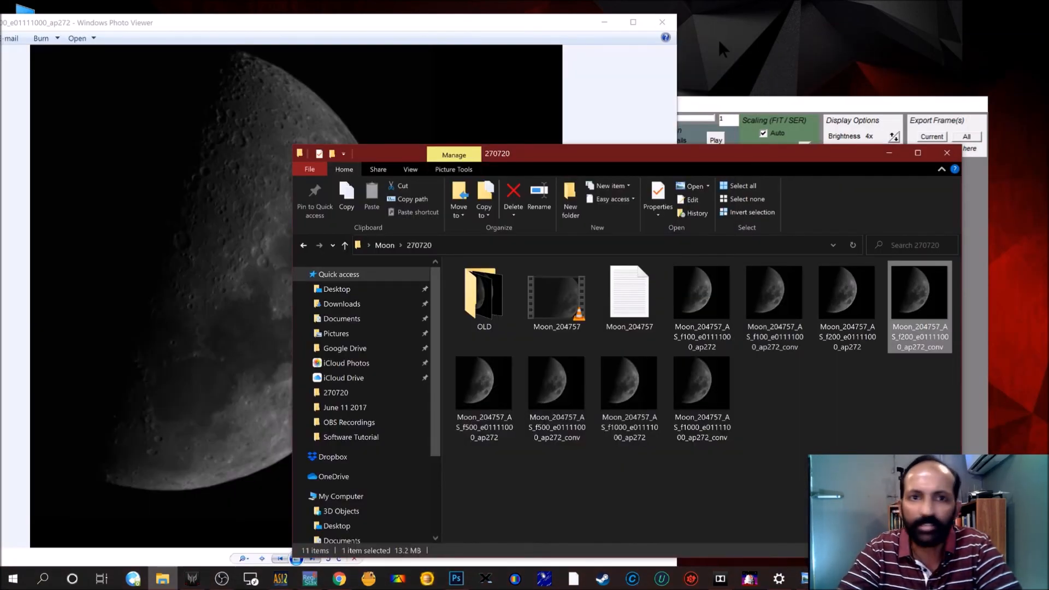
pyautogui.click(663, 22)
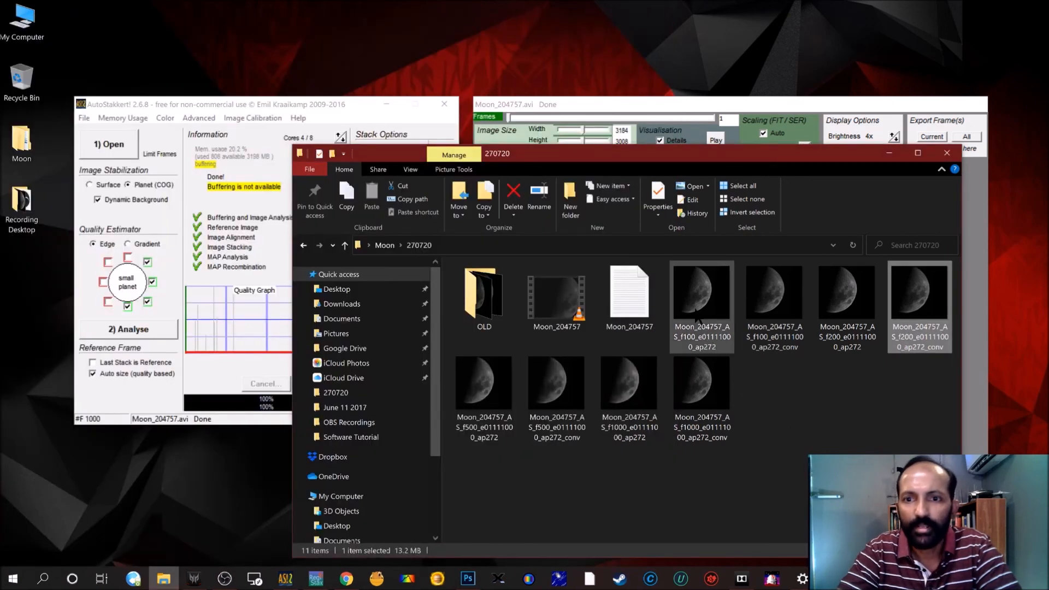
pyautogui.click(812, 405)
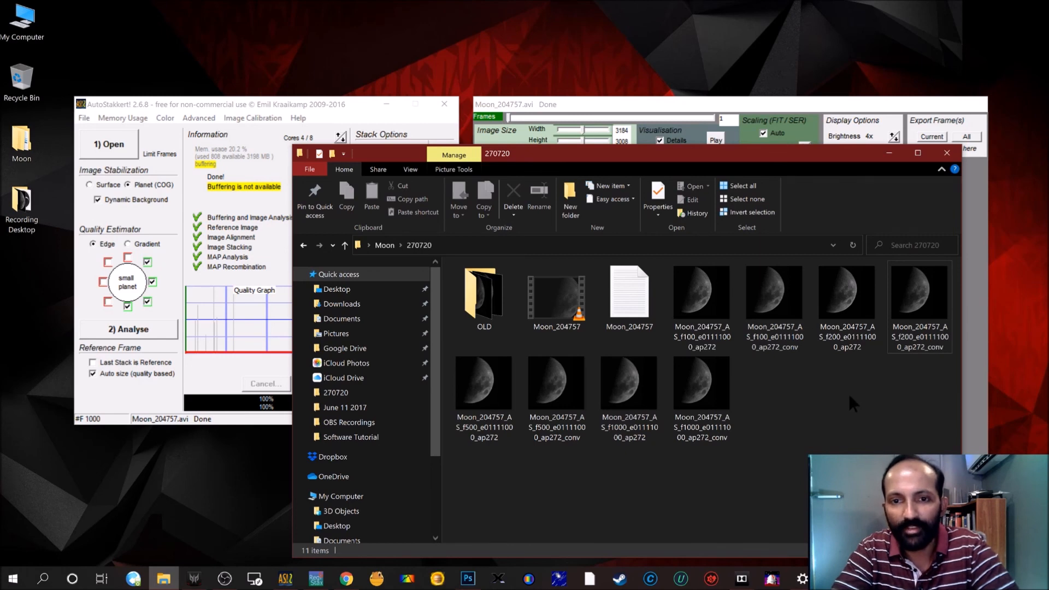
pyautogui.click(947, 154)
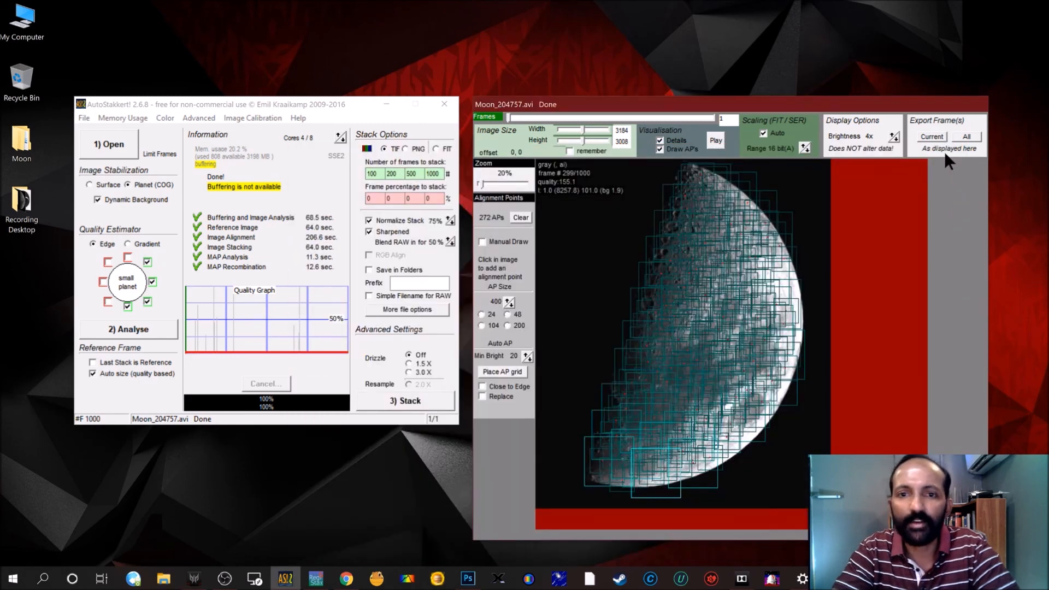
pyautogui.click(463, 477)
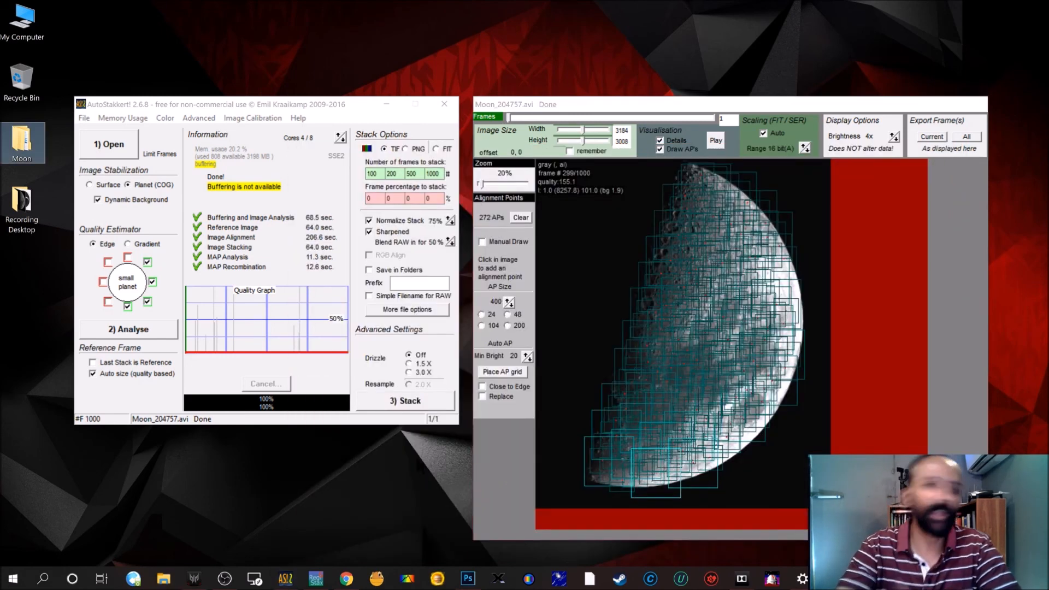